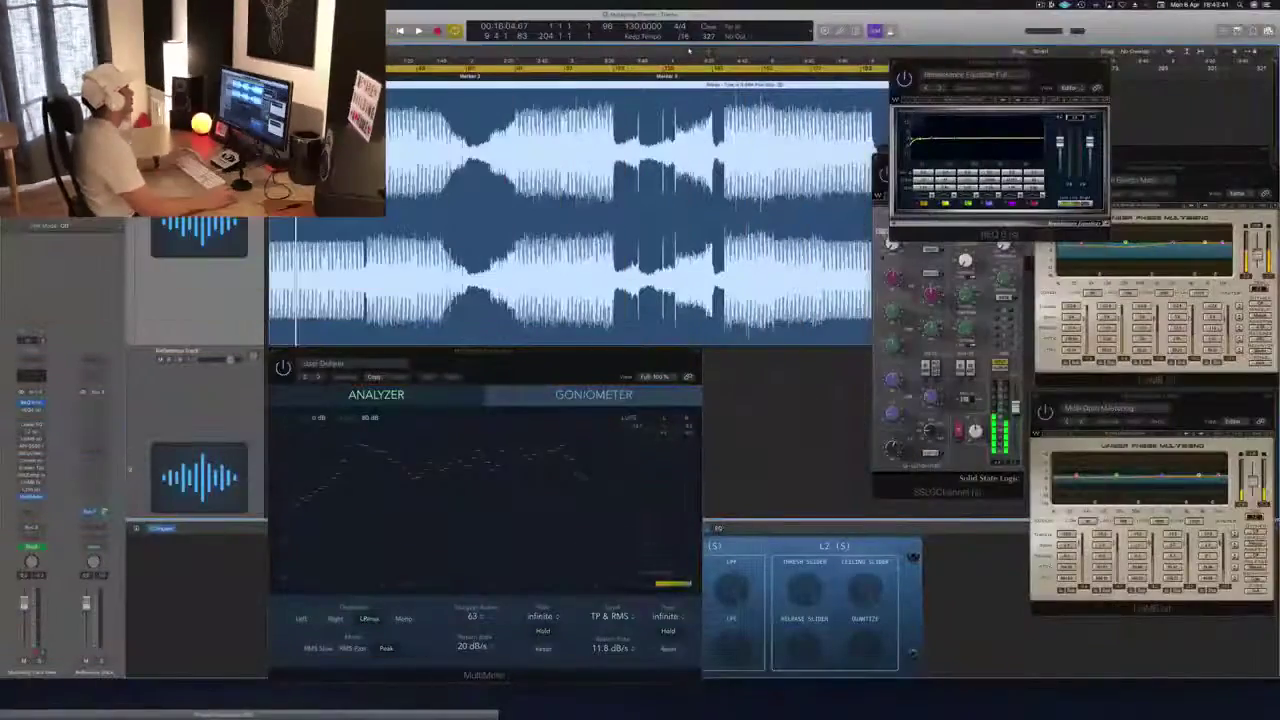
Play the mastering track section by section to beyond Marker 3 while checking its spectrum and levels in the MultiMeter.
{"action": "key", "text": "space"}
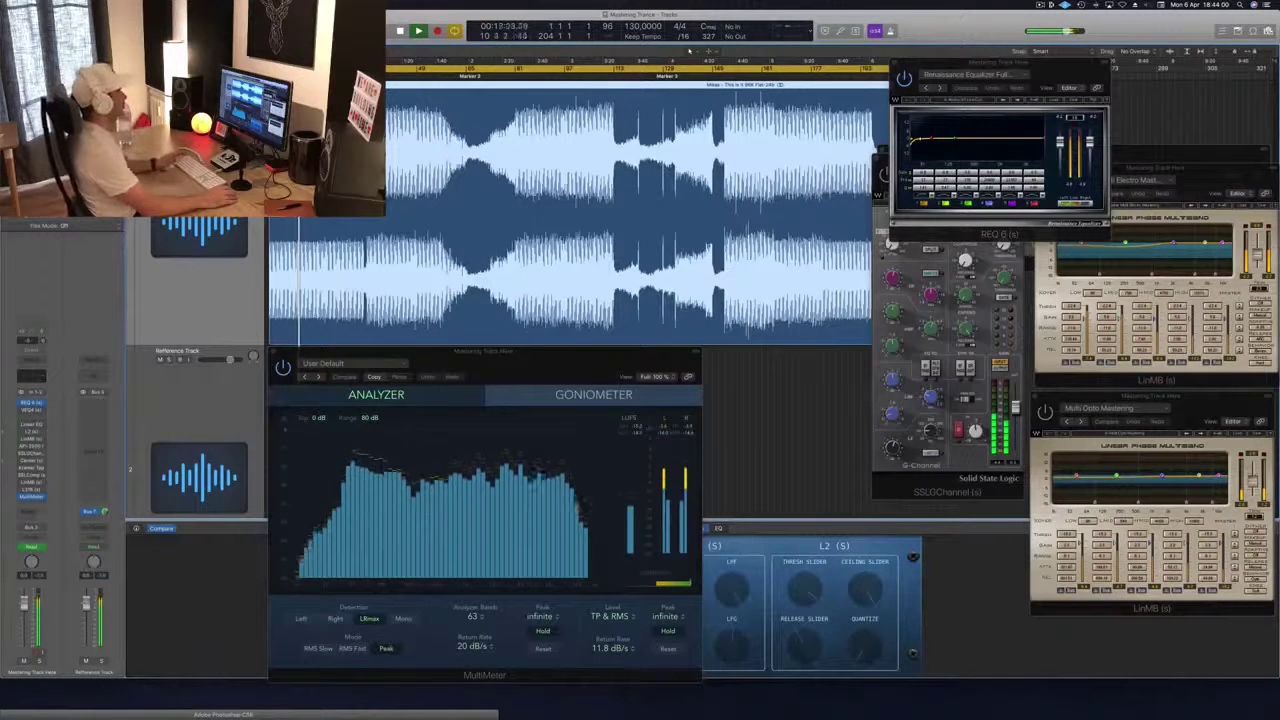
{"action": "key", "text": "alt+period"}
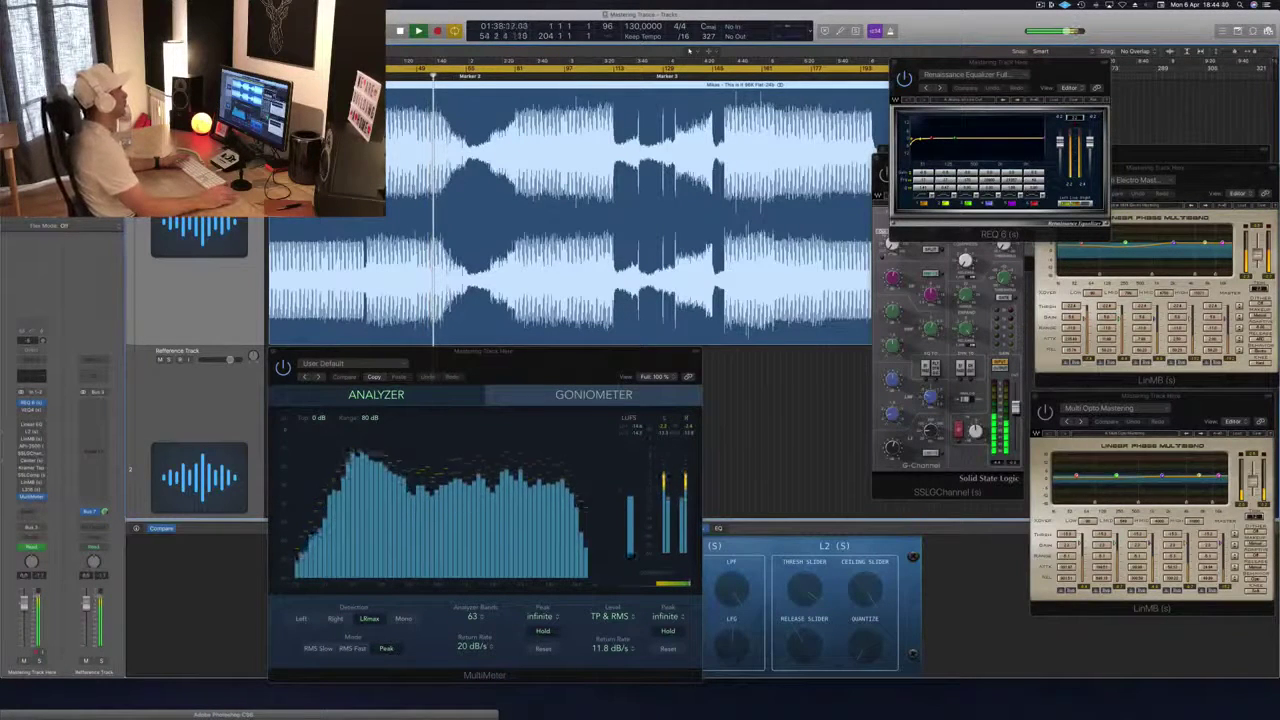
{"action": "key", "text": "space"}
{"action": "key", "text": "space"}
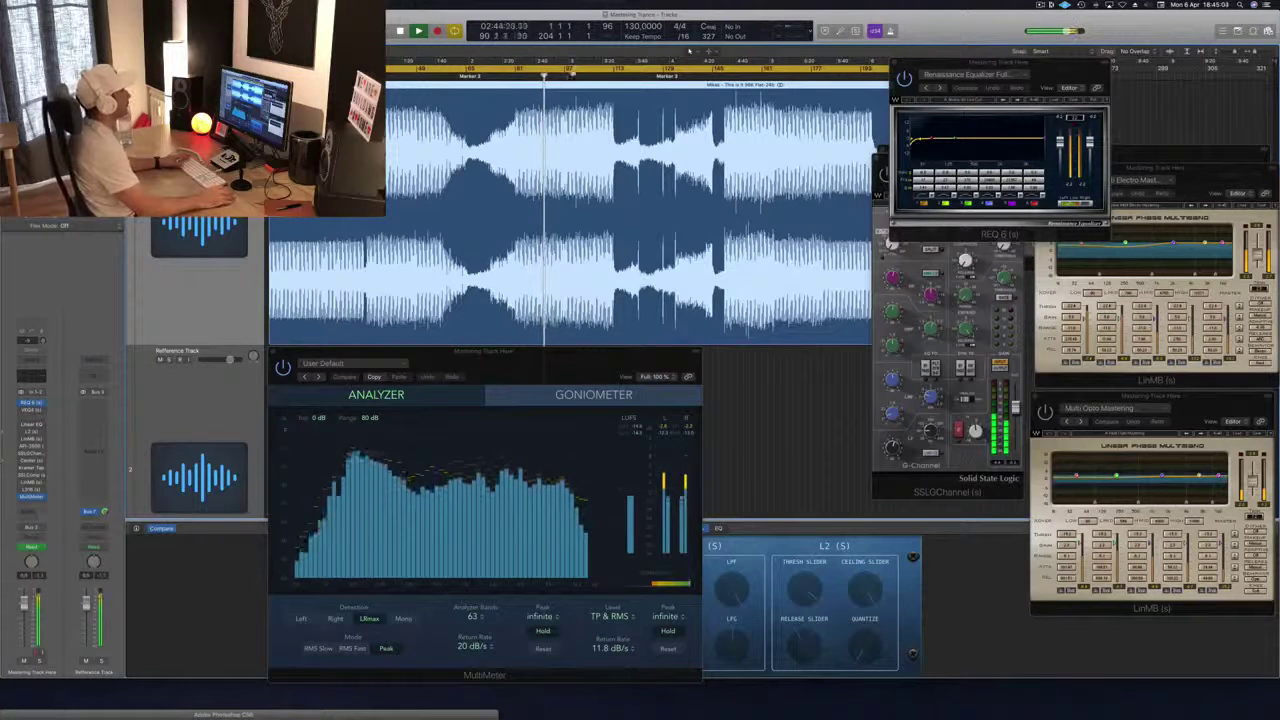
{"action": "key", "text": "shift+period"}
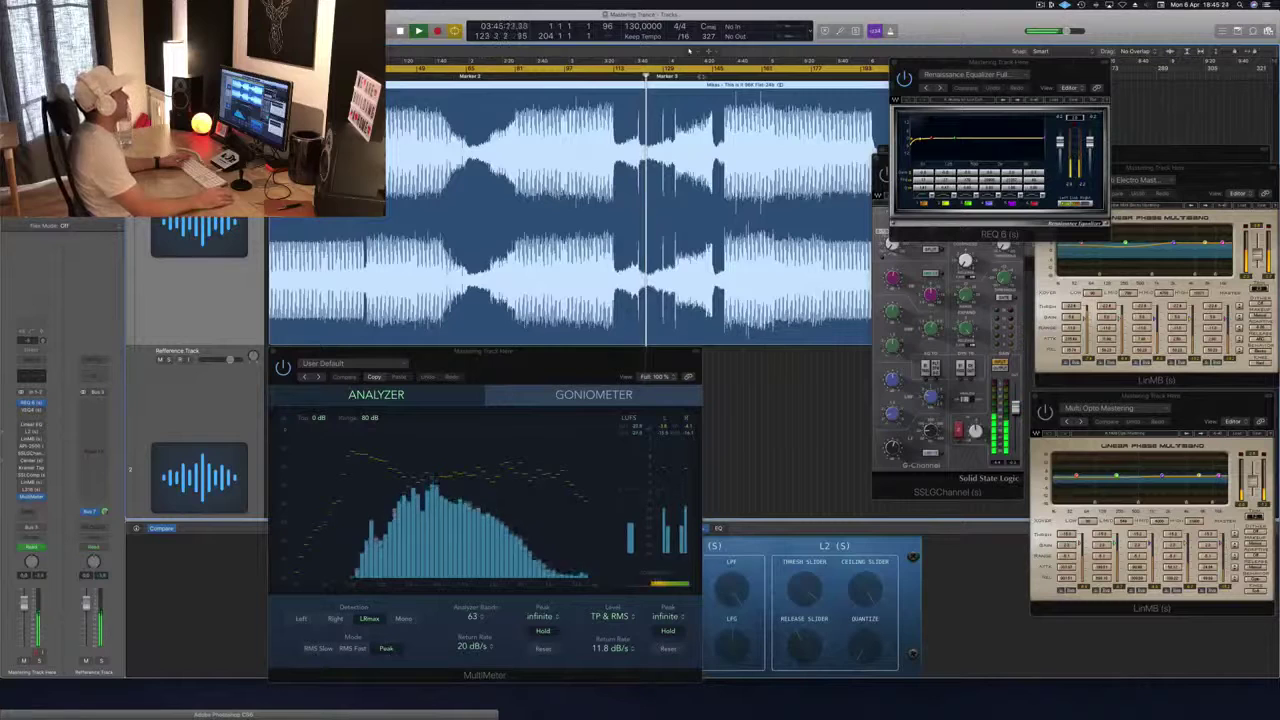
{"action": "left_click", "coordinate": [700, 77]}
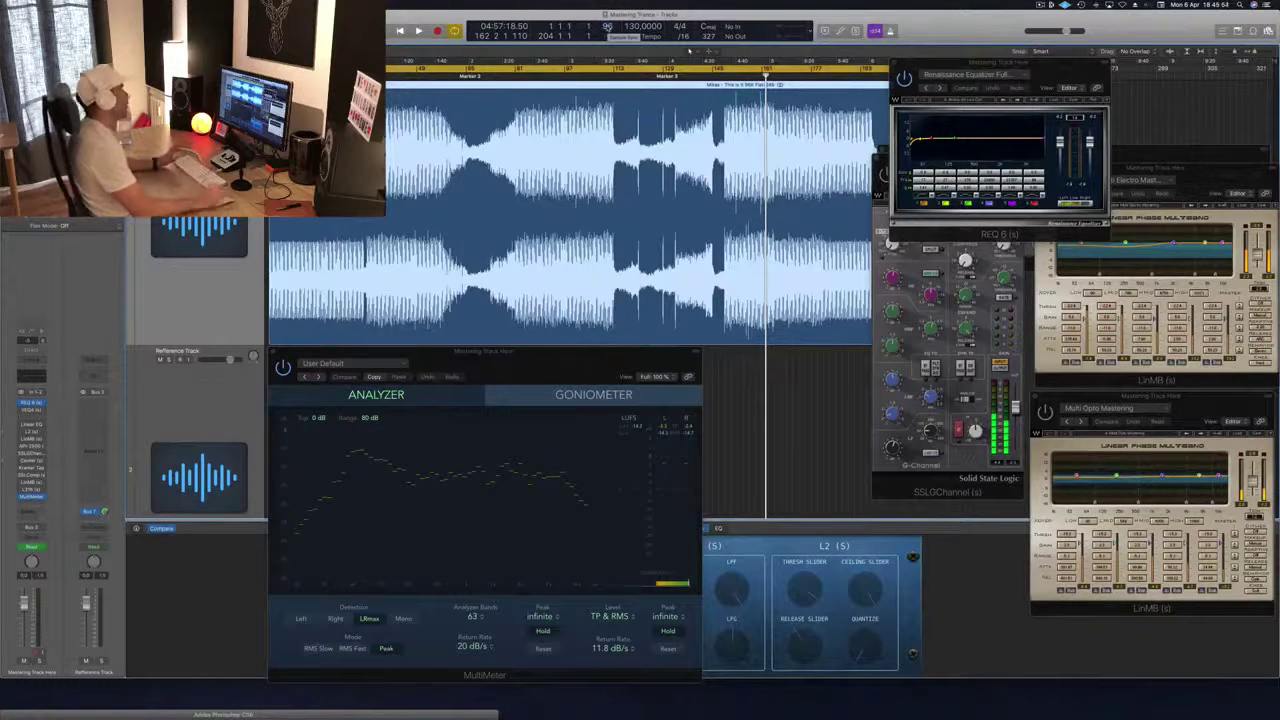
Apply the REQ 6 output trim twice, auditioning the loud section after Marker 3 between trims.
{"action": "left_click", "coordinate": [1067, 71]}
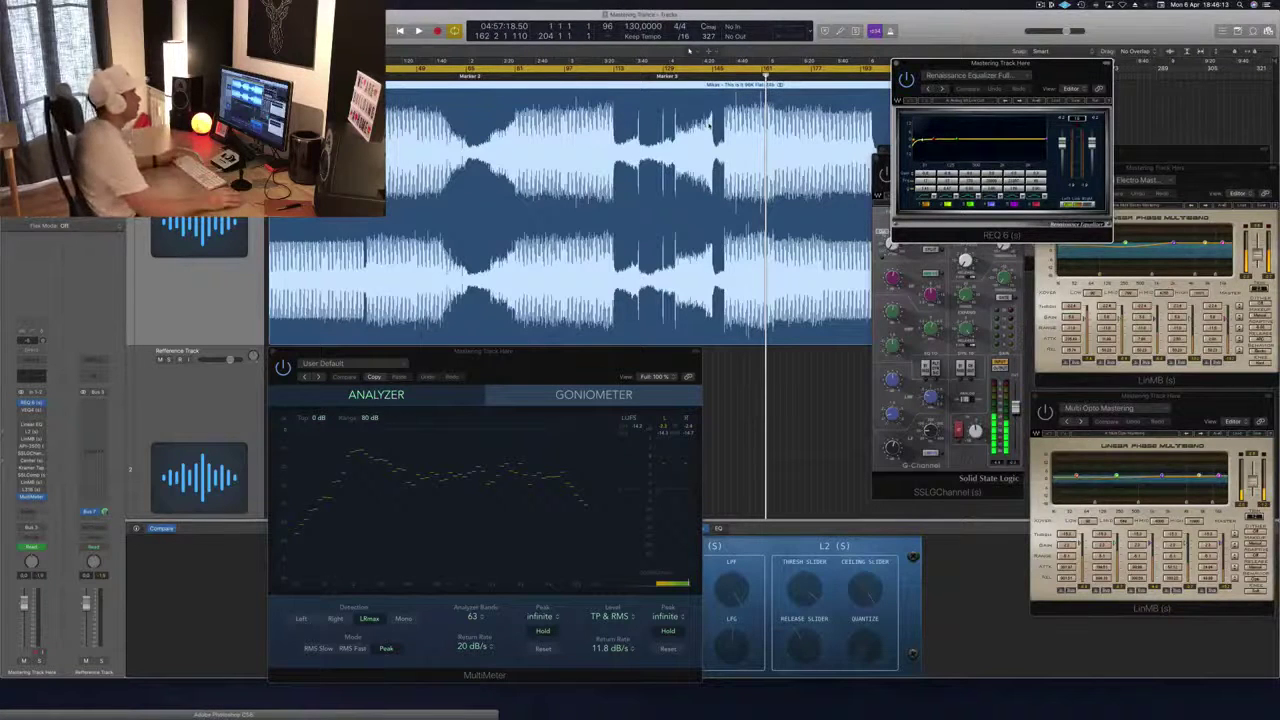
{"action": "left_click_drag", "start_coordinate": [1054, 68], "coordinate": [1039, 68]}
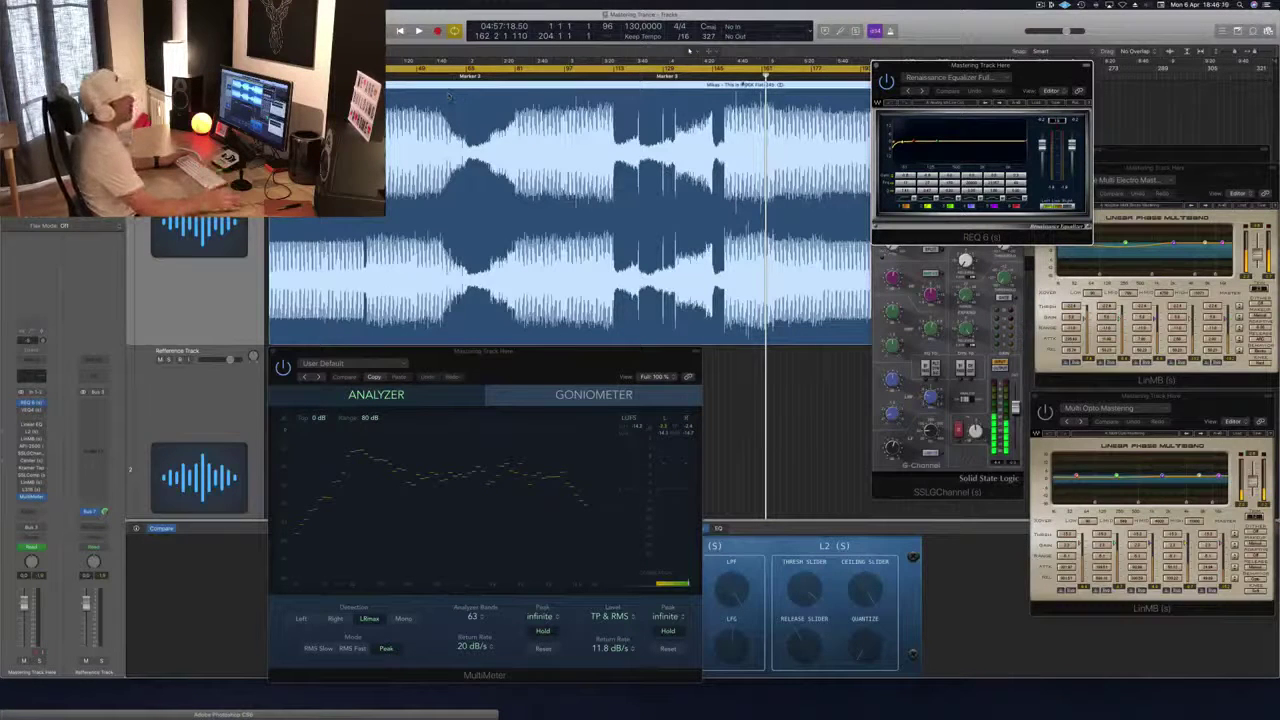
{"action": "left_click_drag", "start_coordinate": [1043, 71], "coordinate": [1046, 69]}
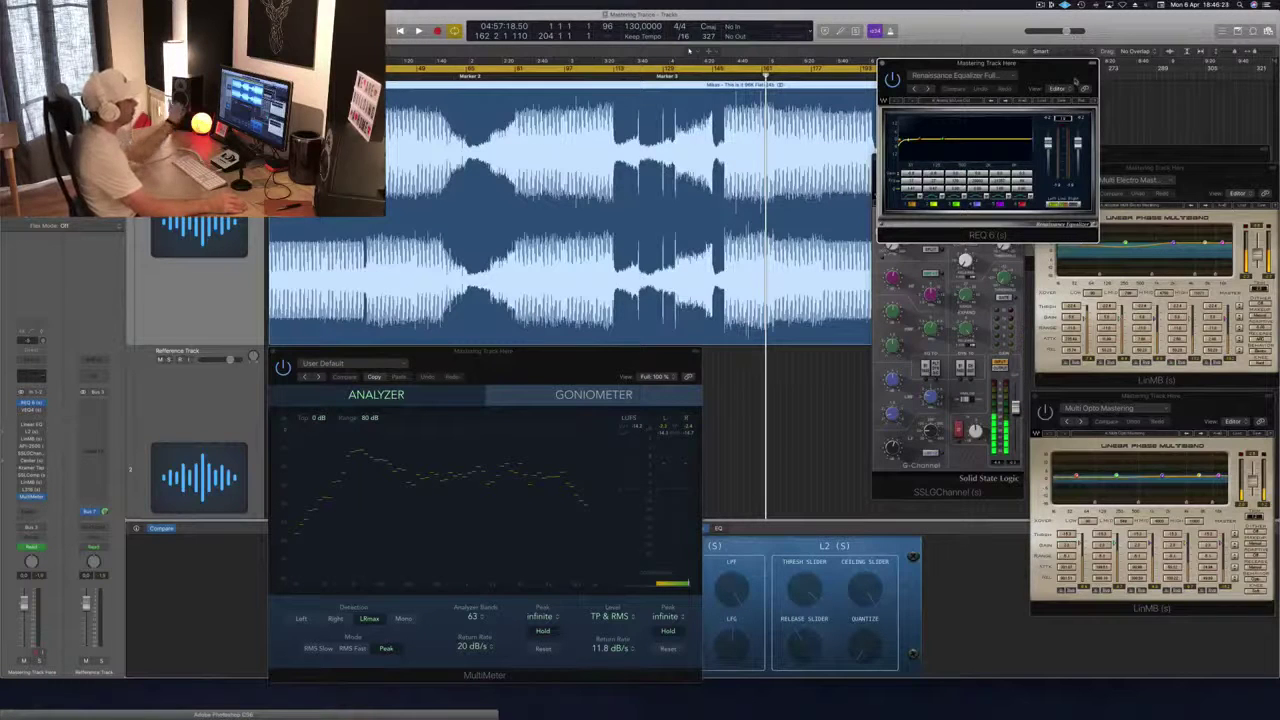
{"action": "left_click", "coordinate": [1065, 120]}
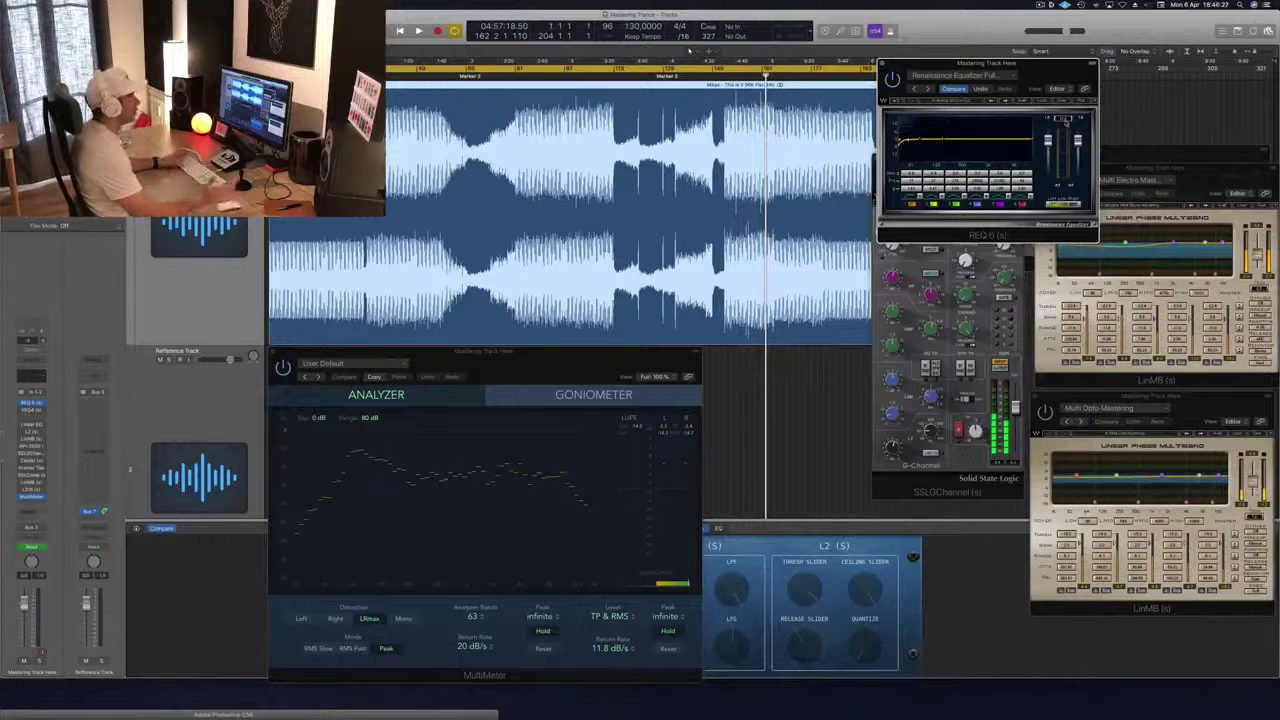
{"action": "key", "text": "space"}
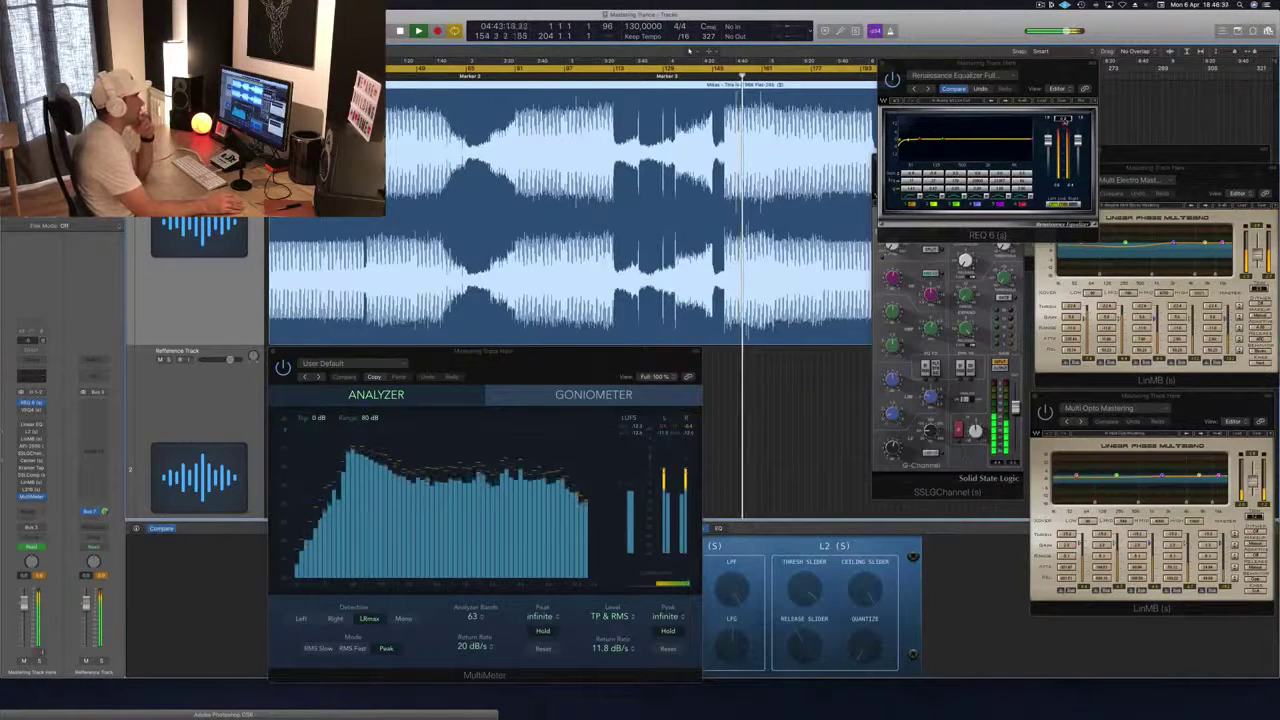
{"action": "left_click", "coordinate": [1063, 120]}
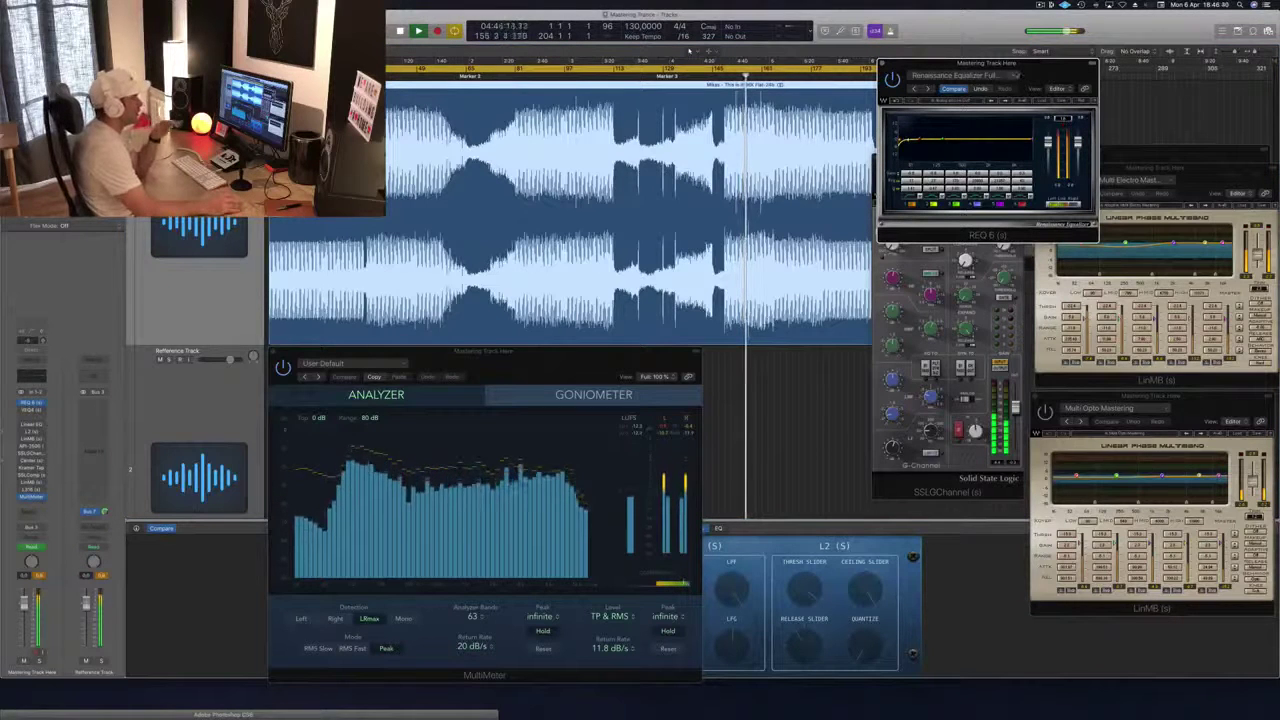
{"action": "key", "text": "space"}
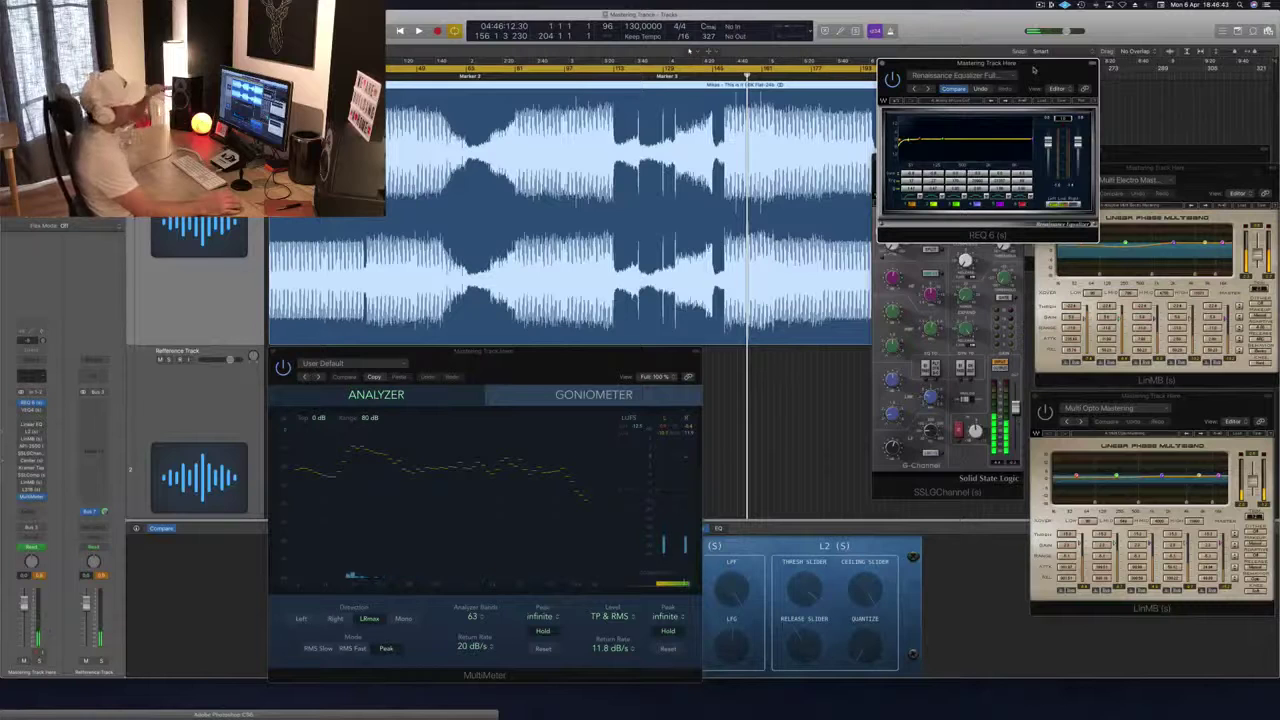
Reposition the REQ 6 plug-in window so it sits higher, directly above the SSLGChannel window.
{"action": "left_click_drag", "start_coordinate": [1049, 67], "coordinate": [1083, 47]}
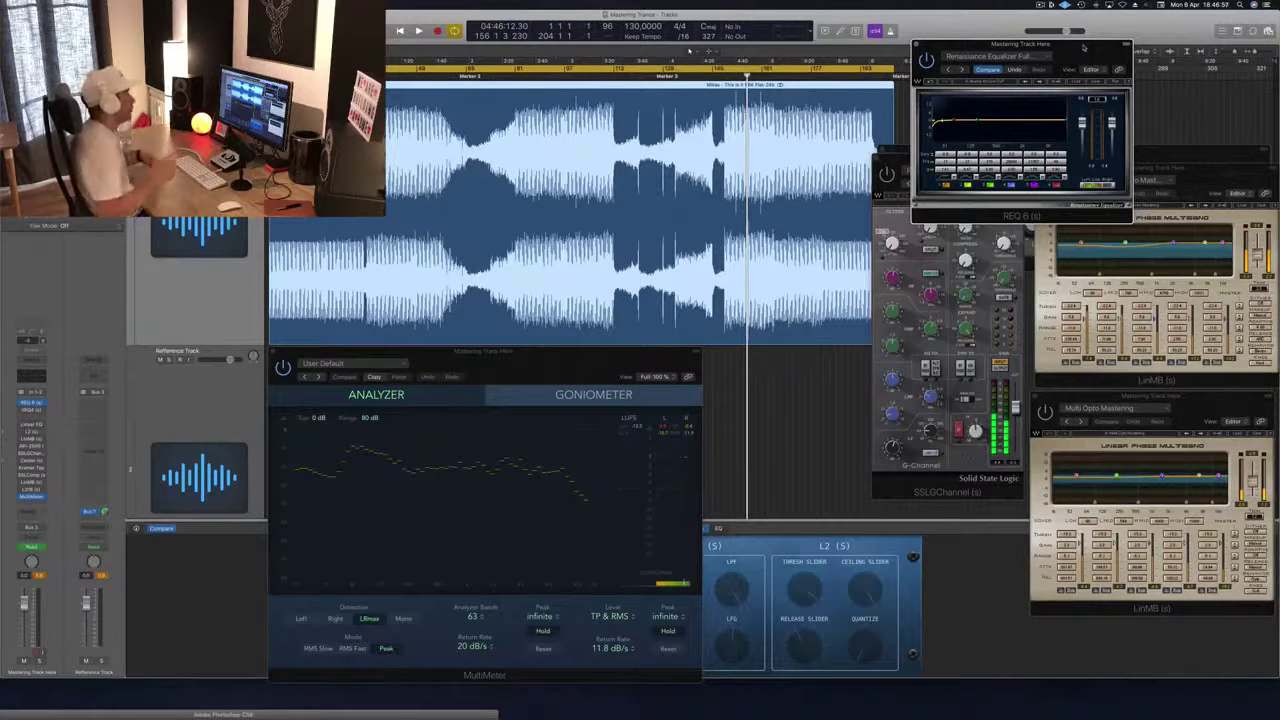
{"action": "mouse_move", "coordinate": [1060, 52]}
{"action": "left_mouse_down"}
{"action": "mouse_move", "coordinate": [1018, 43]}
{"action": "mouse_move", "coordinate": [1039, 45]}
{"action": "left_mouse_up"}
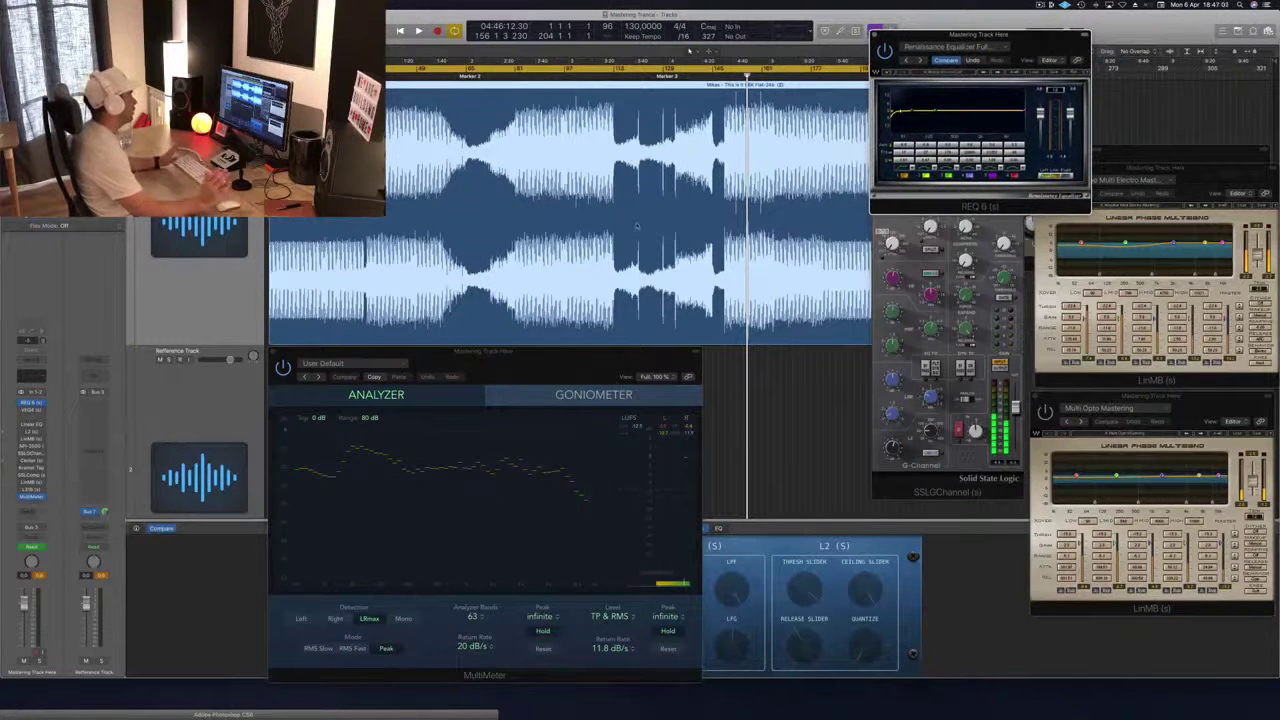
{"action": "left_click_drag", "start_coordinate": [1034, 50], "coordinate": [1038, 50]}
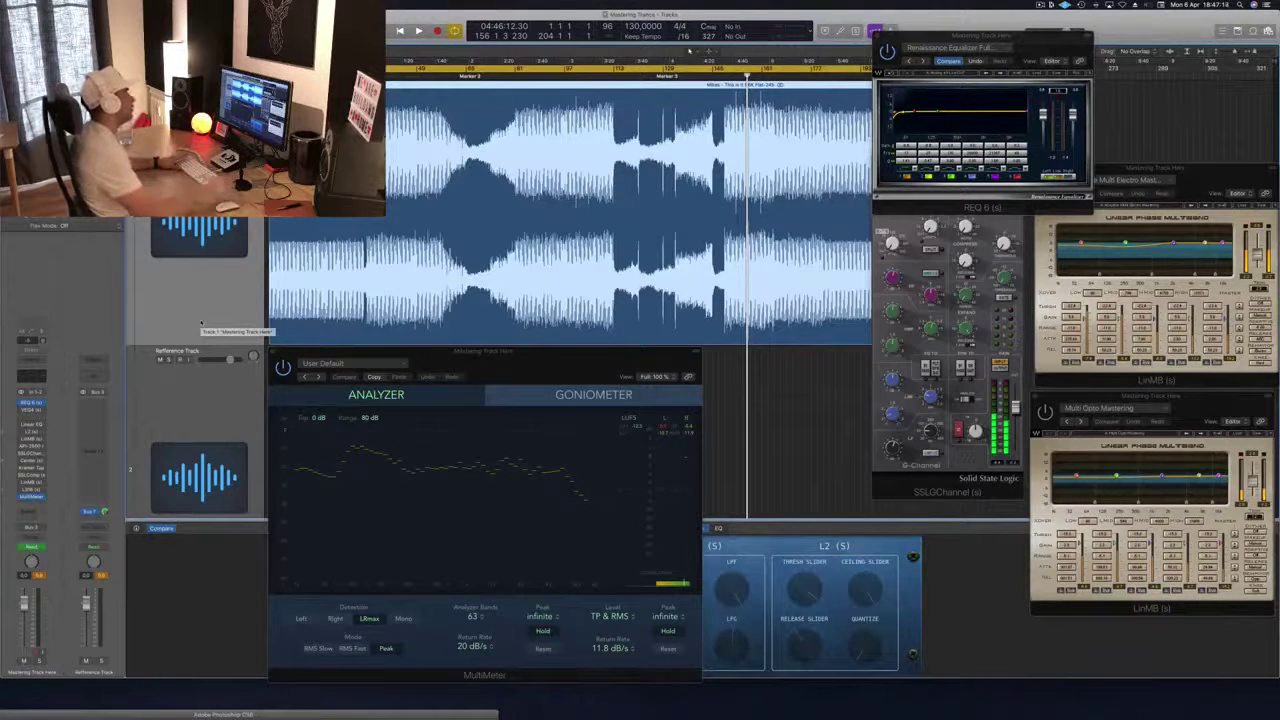
{"action": "left_click_drag", "start_coordinate": [1038, 43], "coordinate": [1036, 43]}
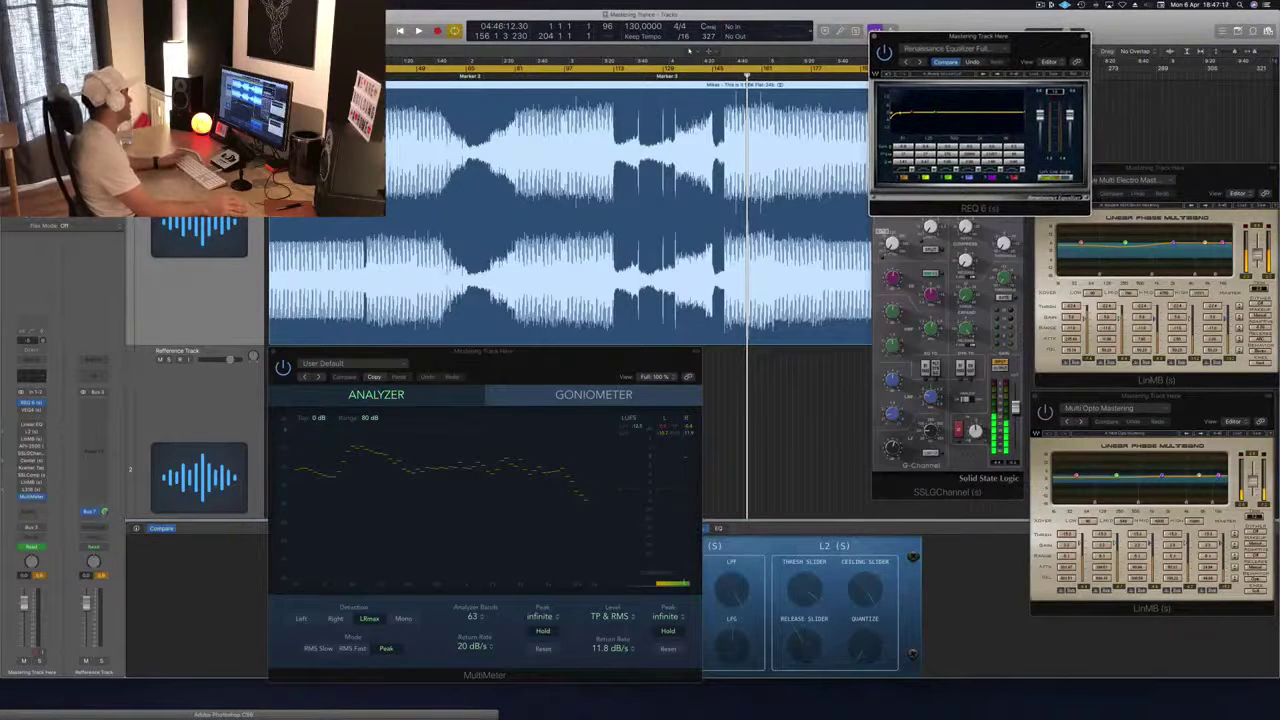
Open and switch on the VEQ4 equalizer on the mastering track, placing its window just below the REQ 6 curve.
{"action": "left_click", "coordinate": [31, 411]}
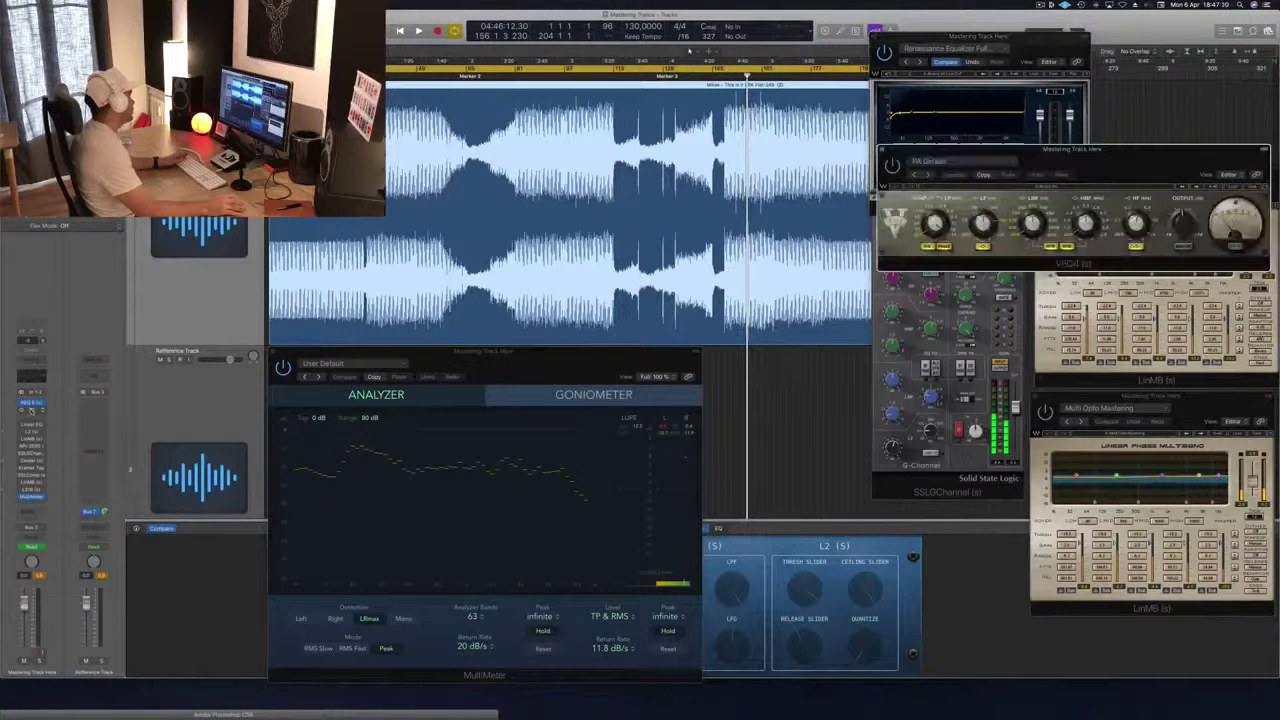
{"action": "left_click_drag", "start_coordinate": [1108, 151], "coordinate": [1032, 158]}
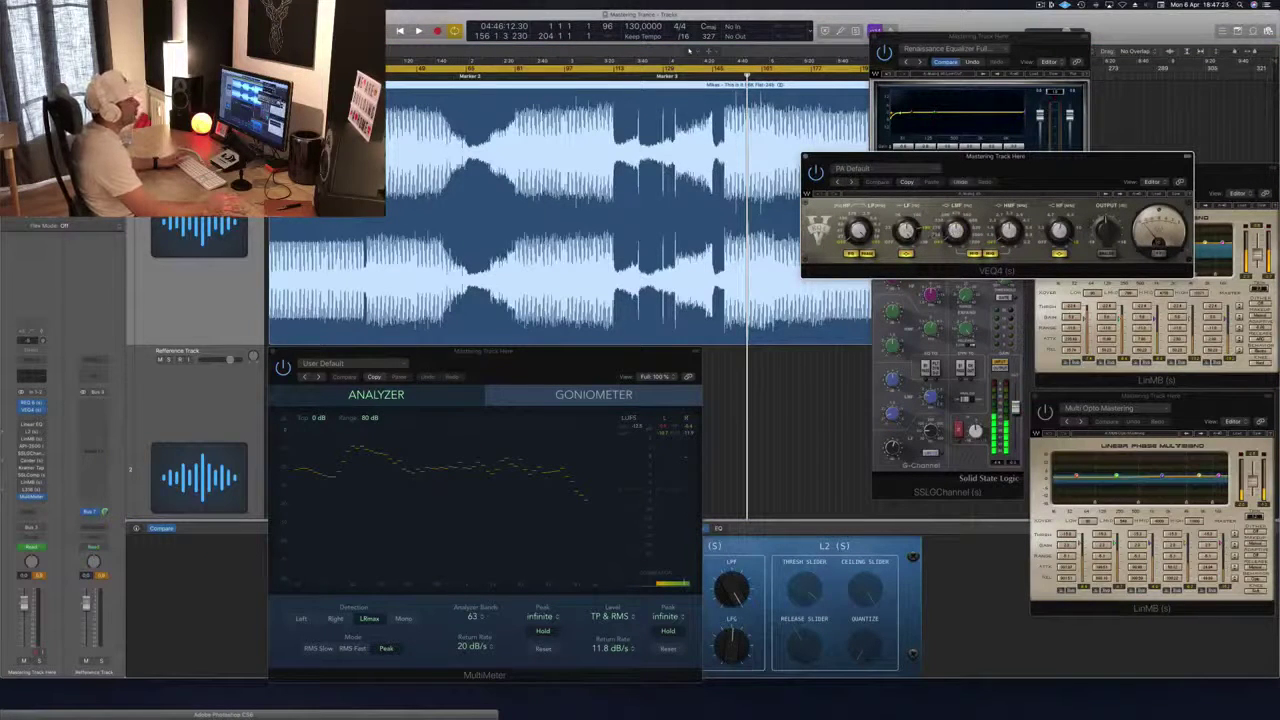
{"action": "left_click_drag", "start_coordinate": [990, 157], "coordinate": [1036, 165]}
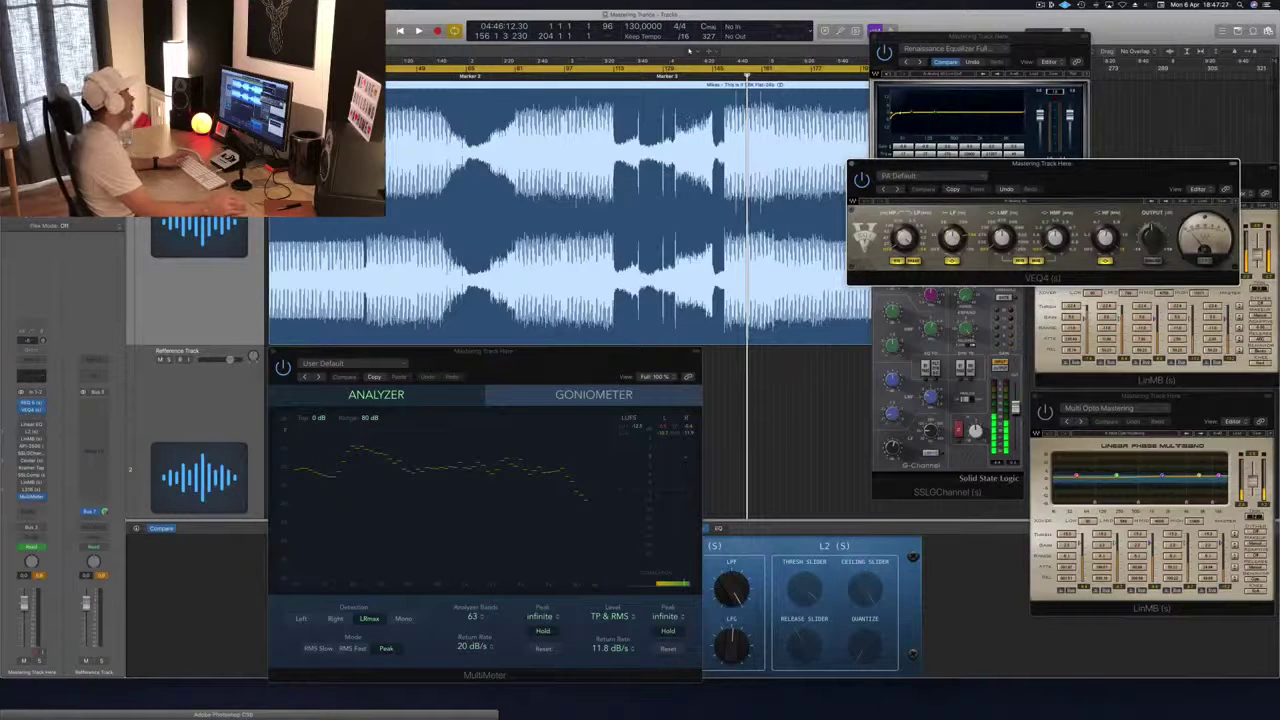
Play the track from near its start, compare the sound with VEQ4 bypassed and active, and close the VEQ4 window.
{"action": "key", "text": "space"}
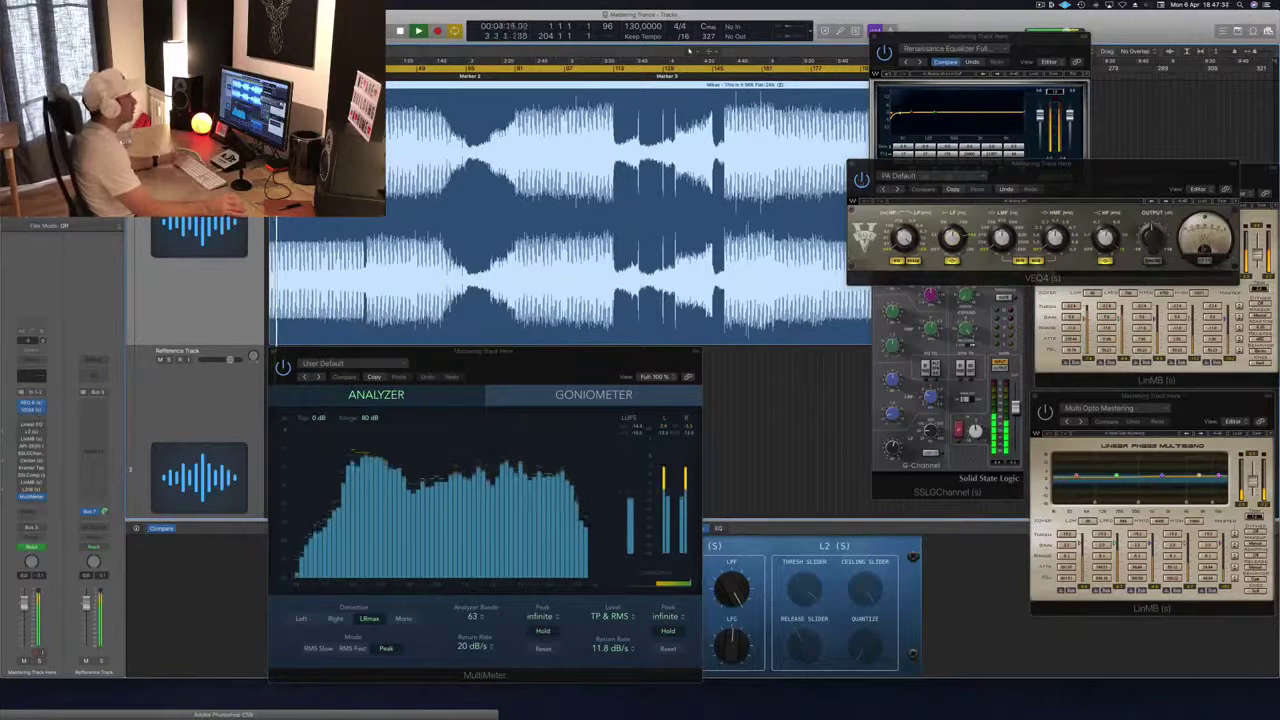
{"action": "left_click", "coordinate": [863, 182]}
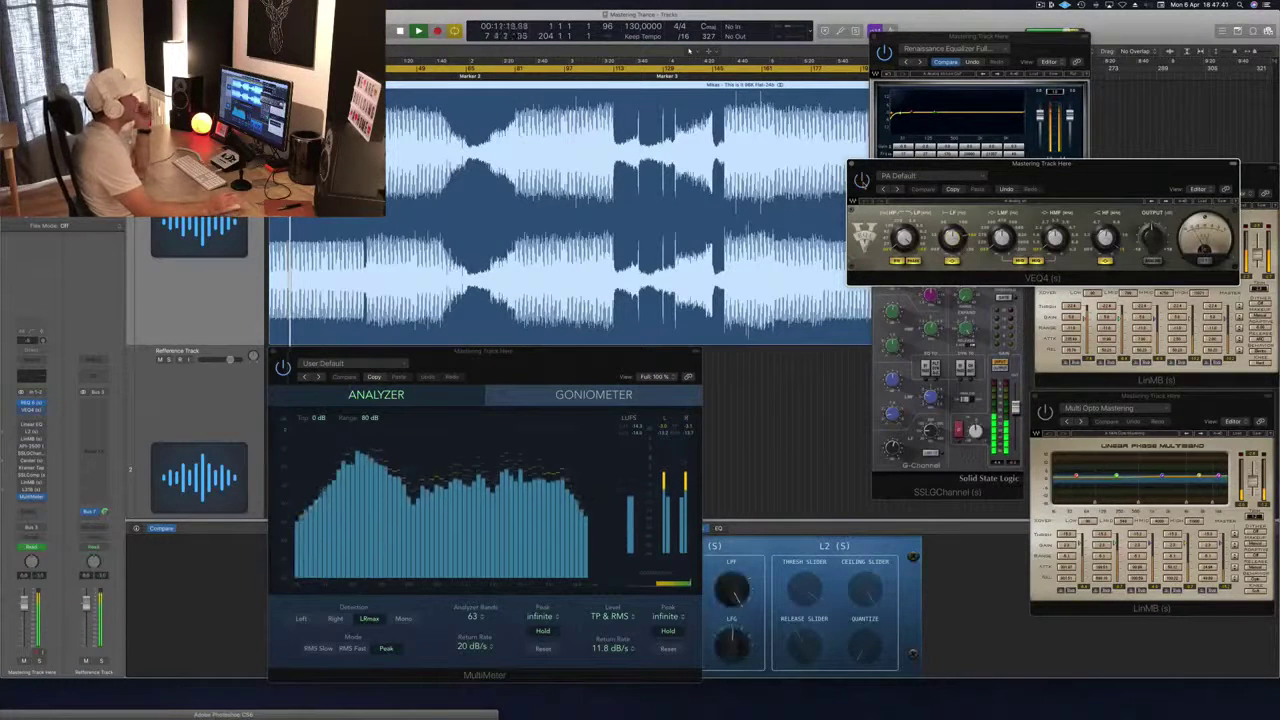
{"action": "left_click_drag", "start_coordinate": [1105, 170], "coordinate": [1092, 182]}
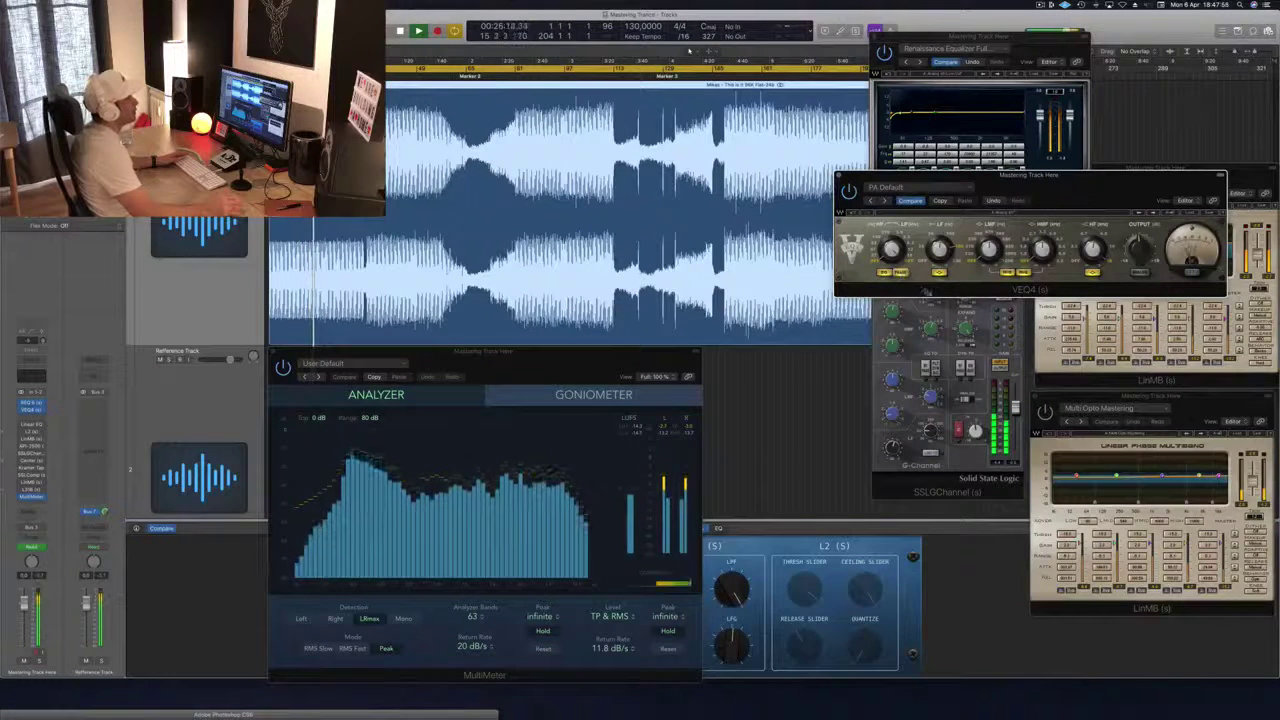
{"action": "left_click_drag", "start_coordinate": [1063, 185], "coordinate": [1093, 199]}
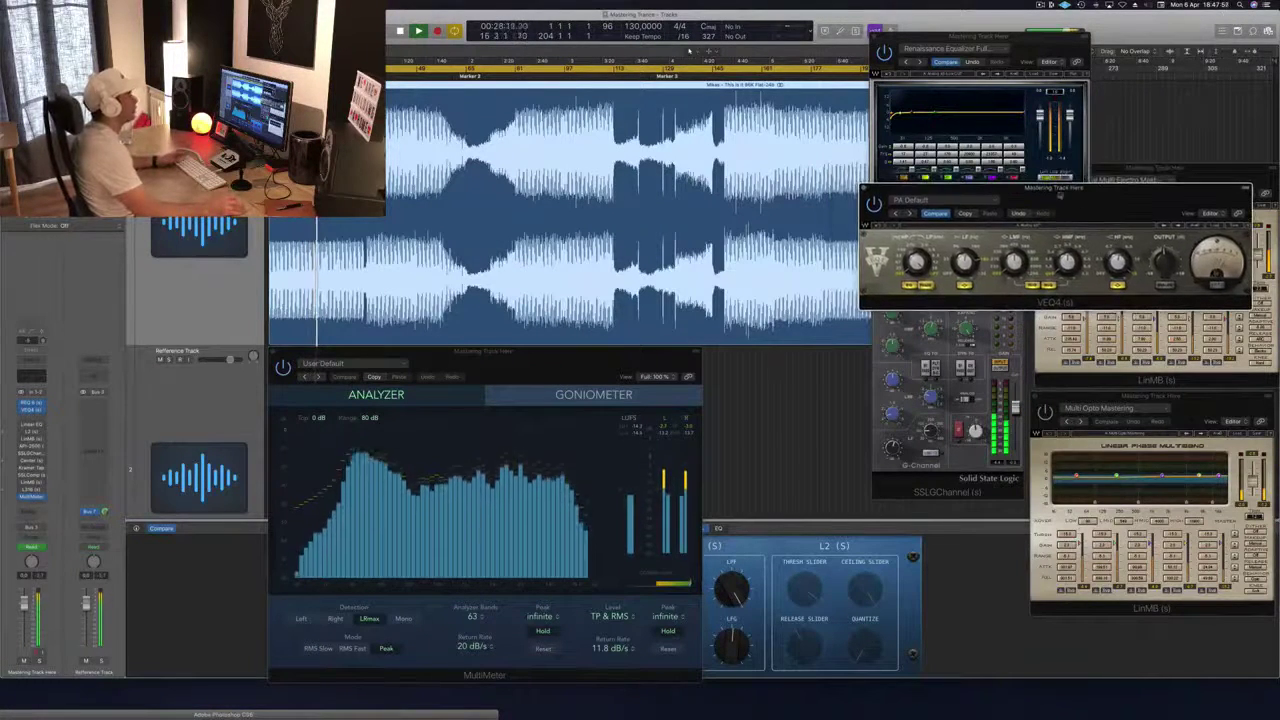
{"action": "left_click", "coordinate": [868, 189]}
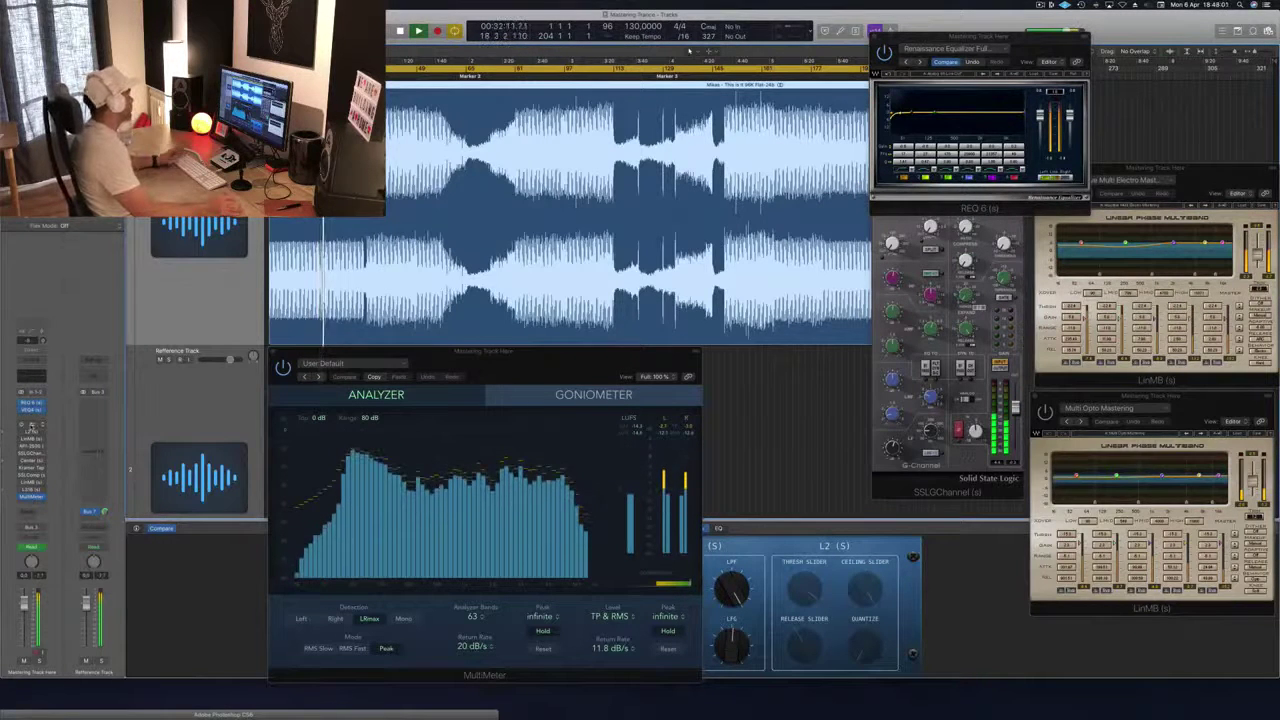
Open and switch on the mastering track's Linear Phase EQ, moving its window clear of the webcam area.
{"action": "left_click", "coordinate": [31, 426]}
{"action": "left_click_drag", "start_coordinate": [251, 40], "coordinate": [578, 134]}
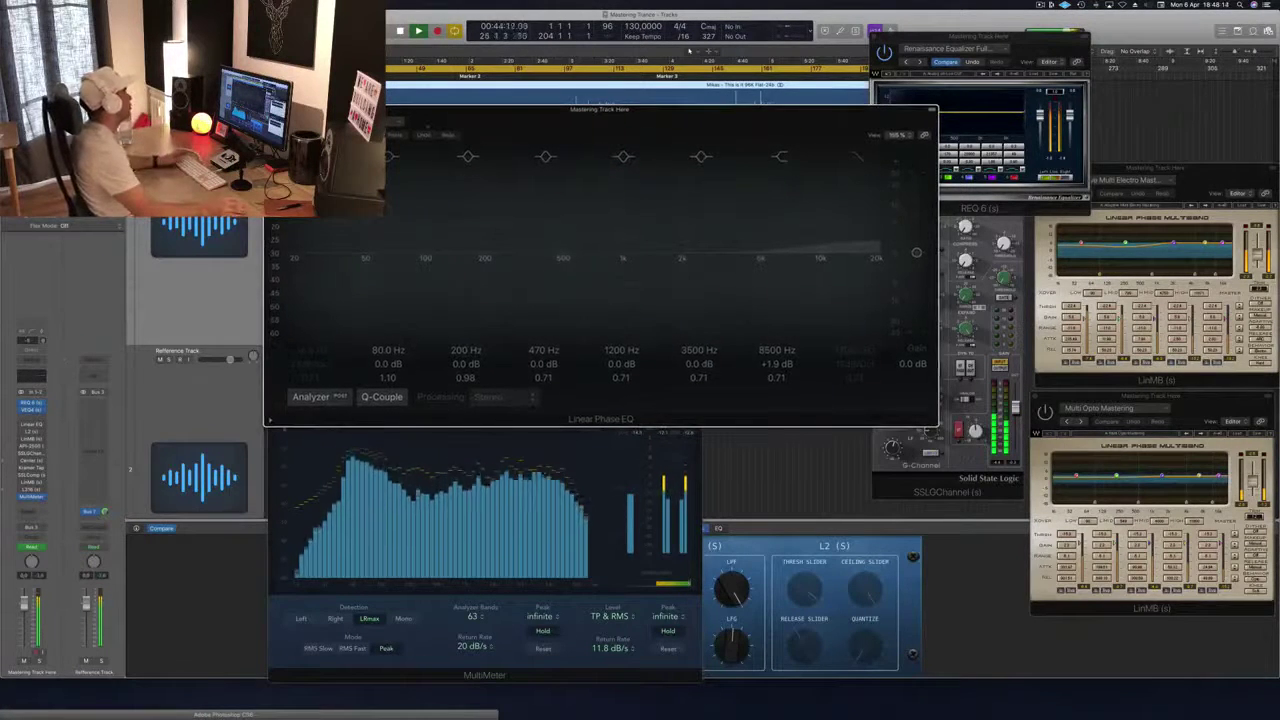
{"action": "left_click_drag", "start_coordinate": [517, 115], "coordinate": [638, 170]}
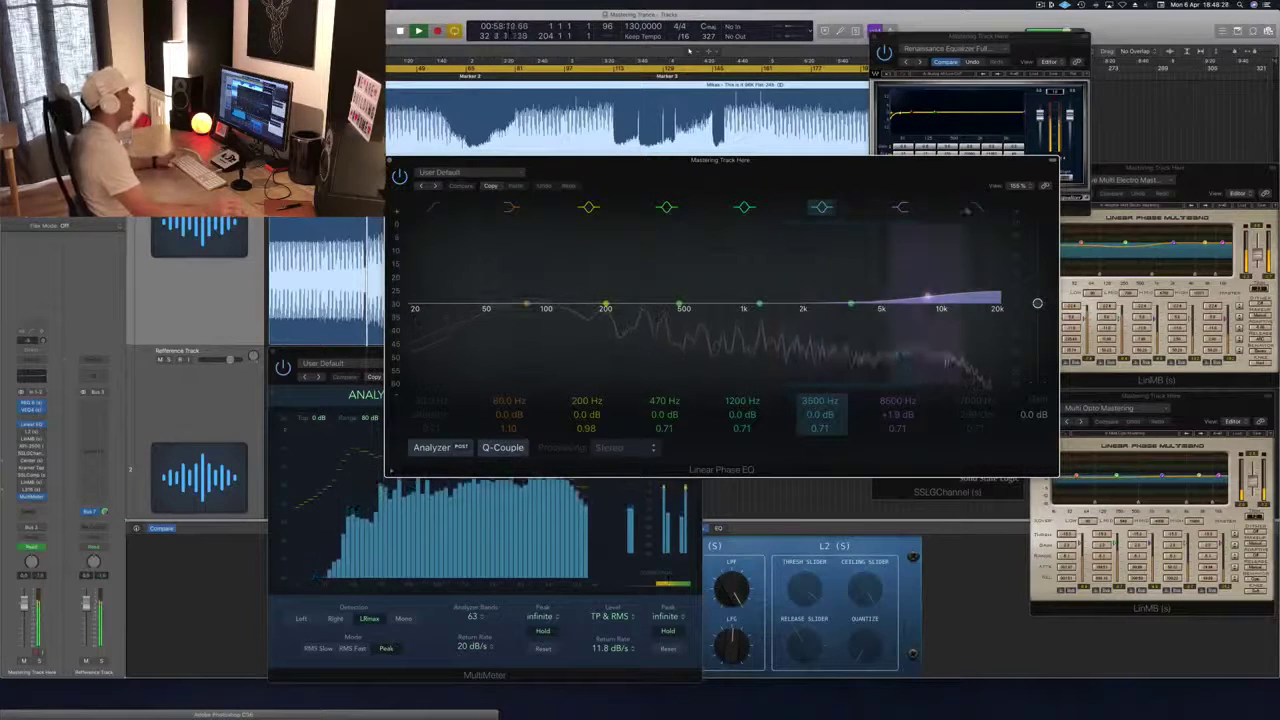
{"action": "left_click_drag", "start_coordinate": [862, 174], "coordinate": [897, 204]}
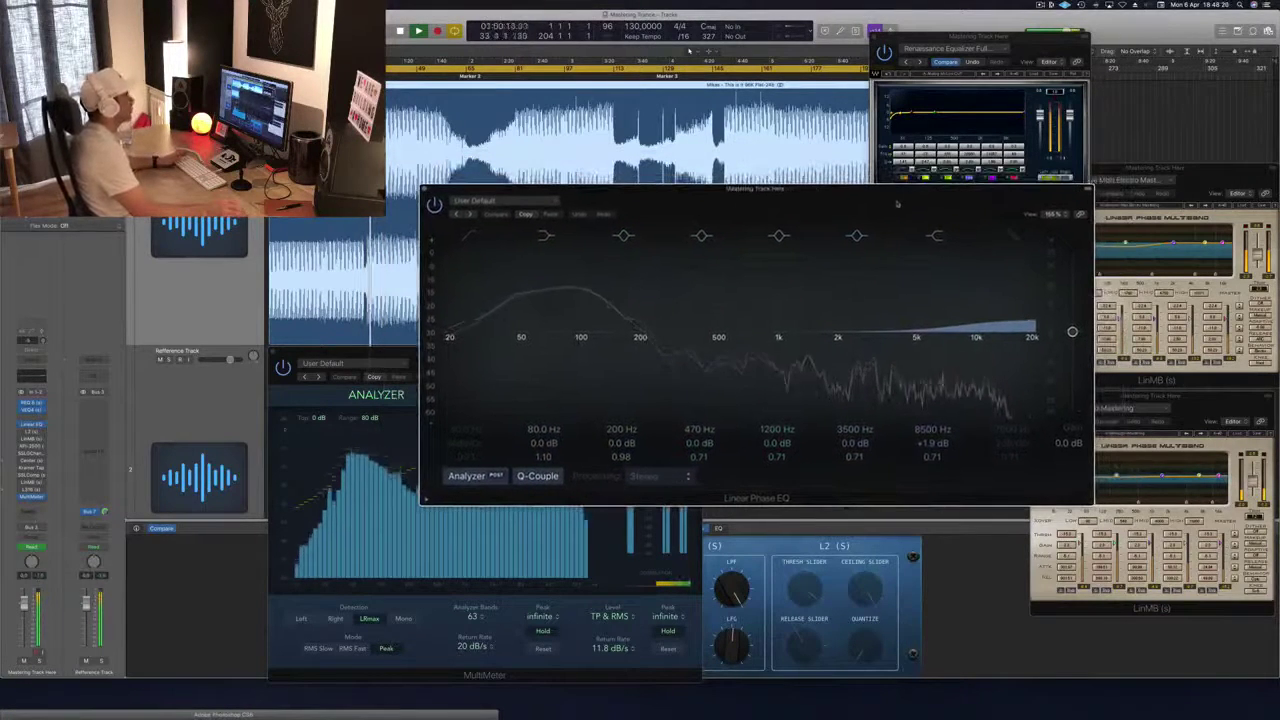
Bypass and re-enable the Linear Phase EQ during playback to compare the sound, and close its window.
{"action": "left_click", "coordinate": [435, 206]}
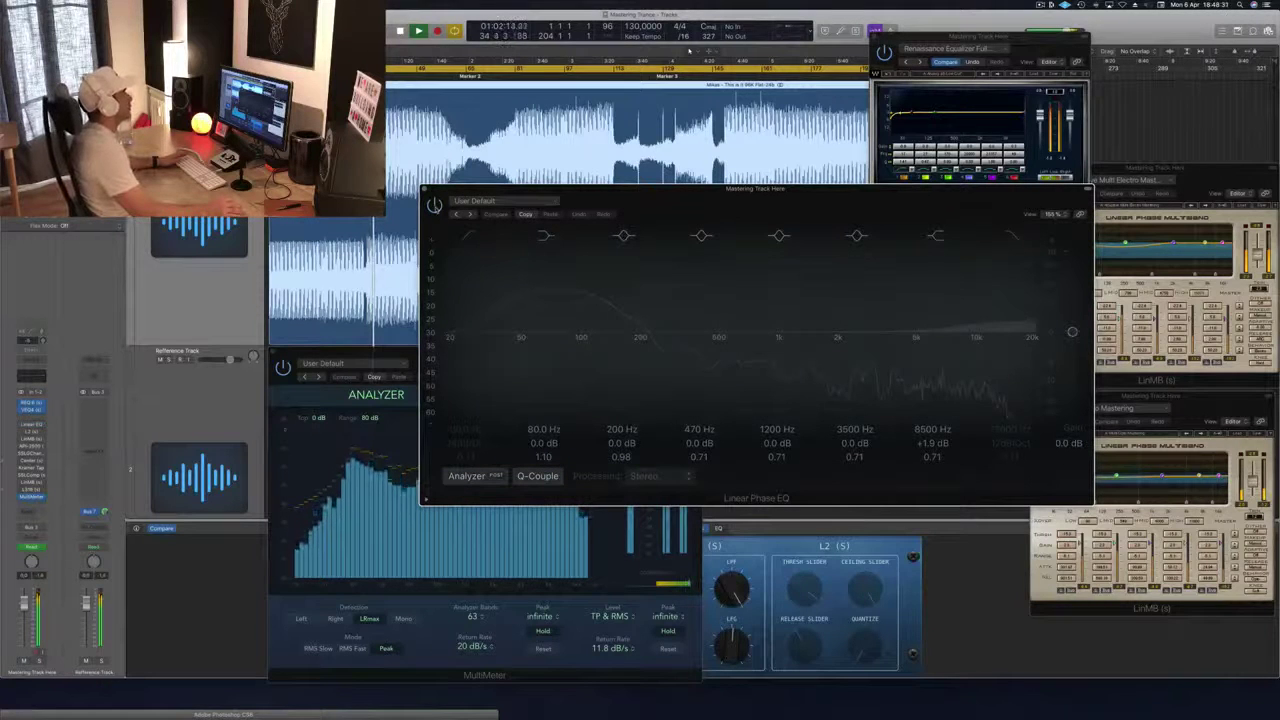
{"action": "left_click", "coordinate": [435, 206]}
{"action": "left_click_drag", "start_coordinate": [884, 199], "coordinate": [764, 246]}
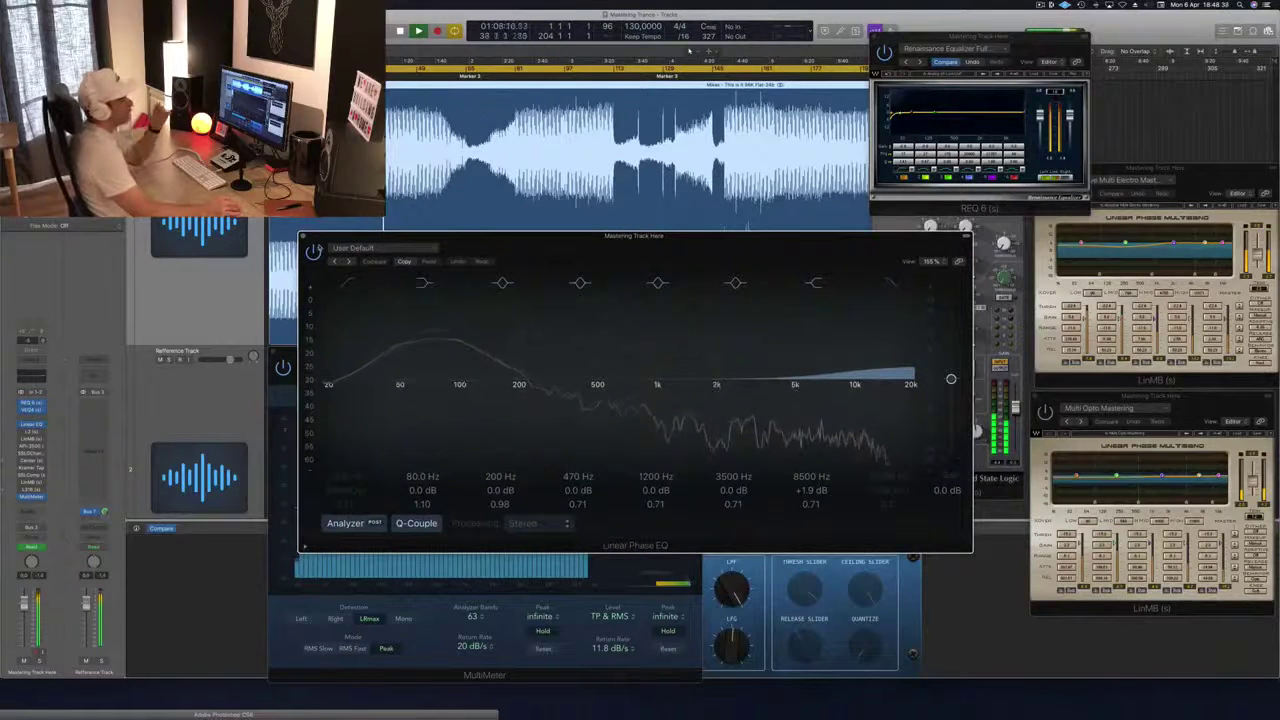
{"action": "left_click_drag", "start_coordinate": [325, 240], "coordinate": [371, 228]}
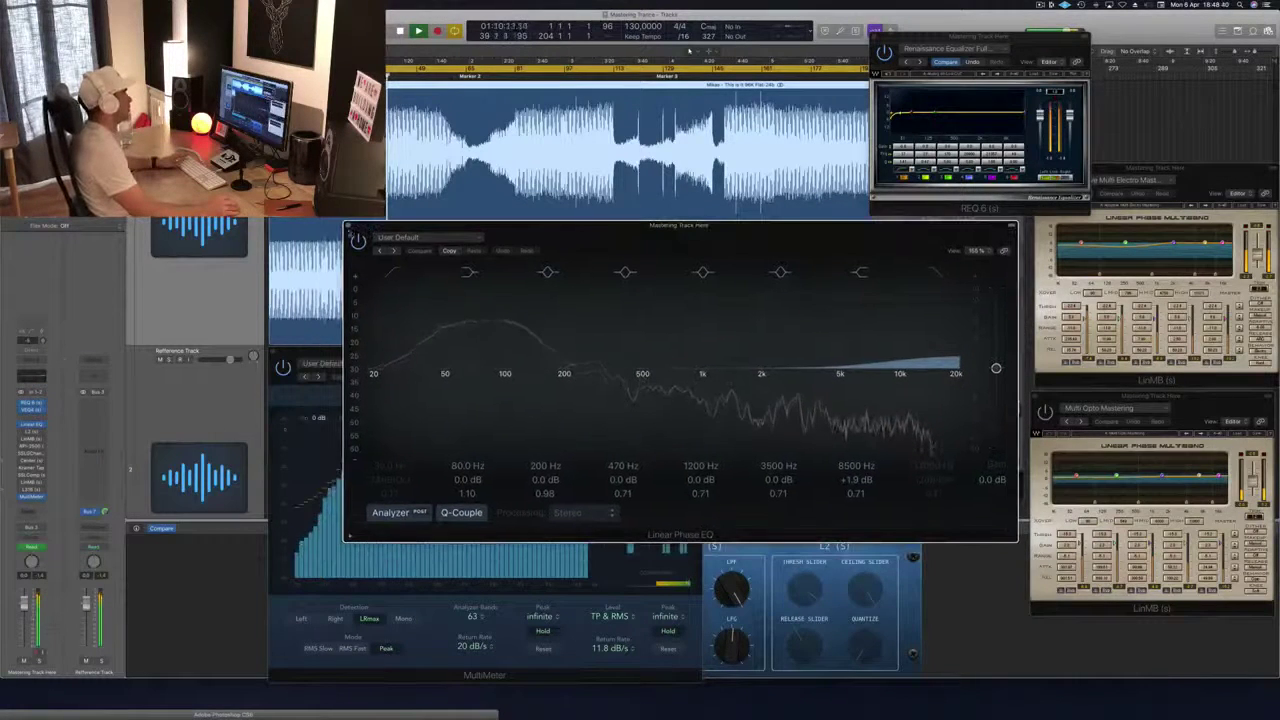
{"action": "left_click", "coordinate": [349, 225]}
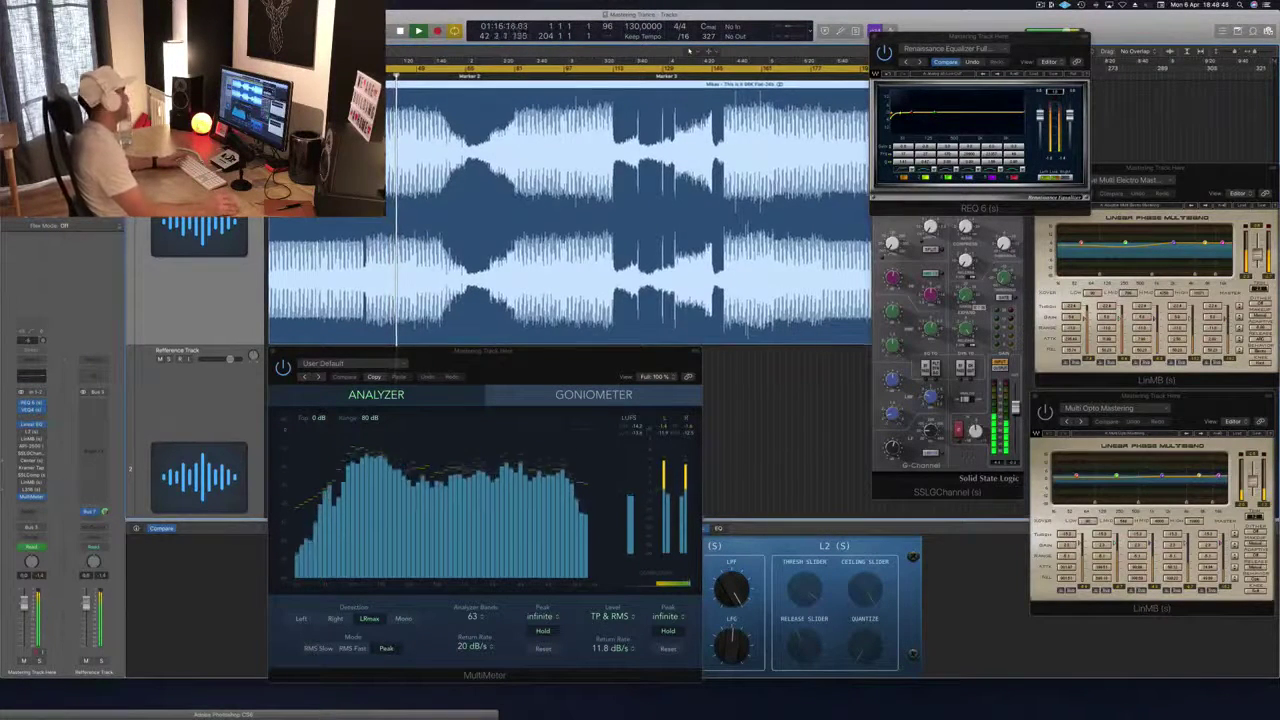
Open the L2 Ultramaximizer on the mastering track, place its window directly beneath REQ 6, and stop playback.
{"action": "left_click", "coordinate": [31, 433]}
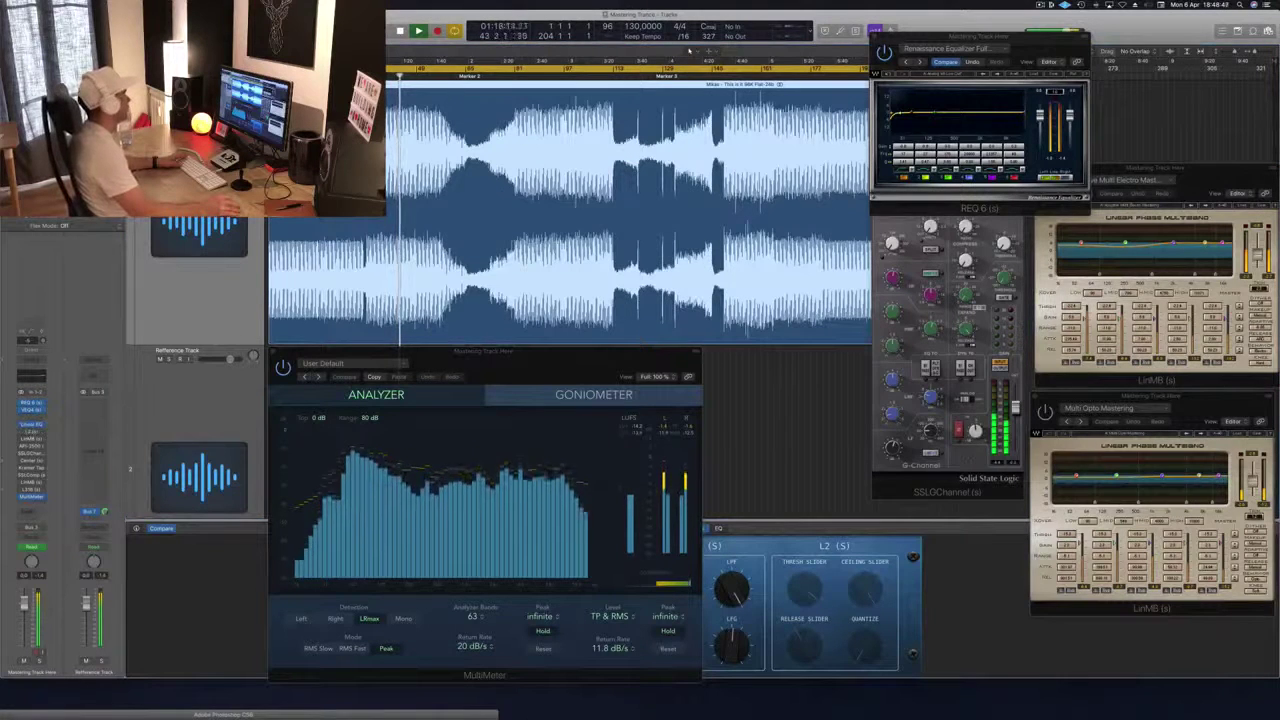
{"action": "left_click_drag", "start_coordinate": [803, 246], "coordinate": [1030, 234]}
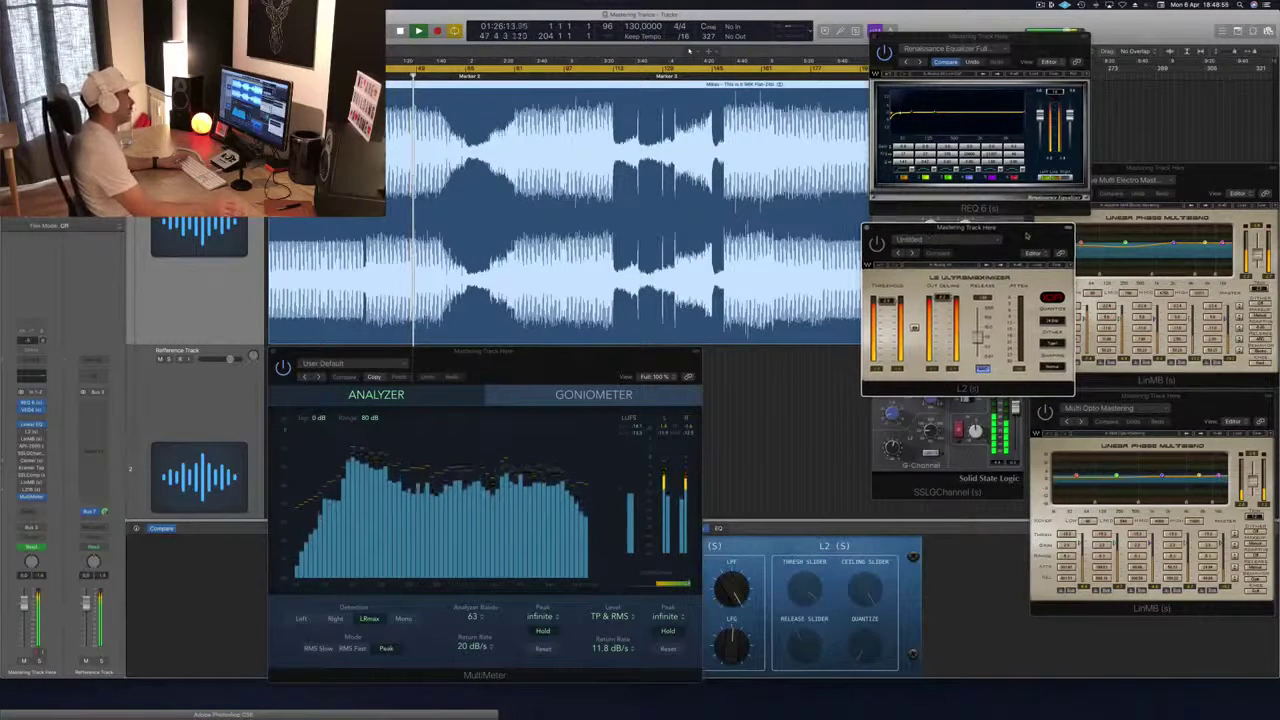
{"action": "left_click_drag", "start_coordinate": [1028, 238], "coordinate": [1036, 229]}
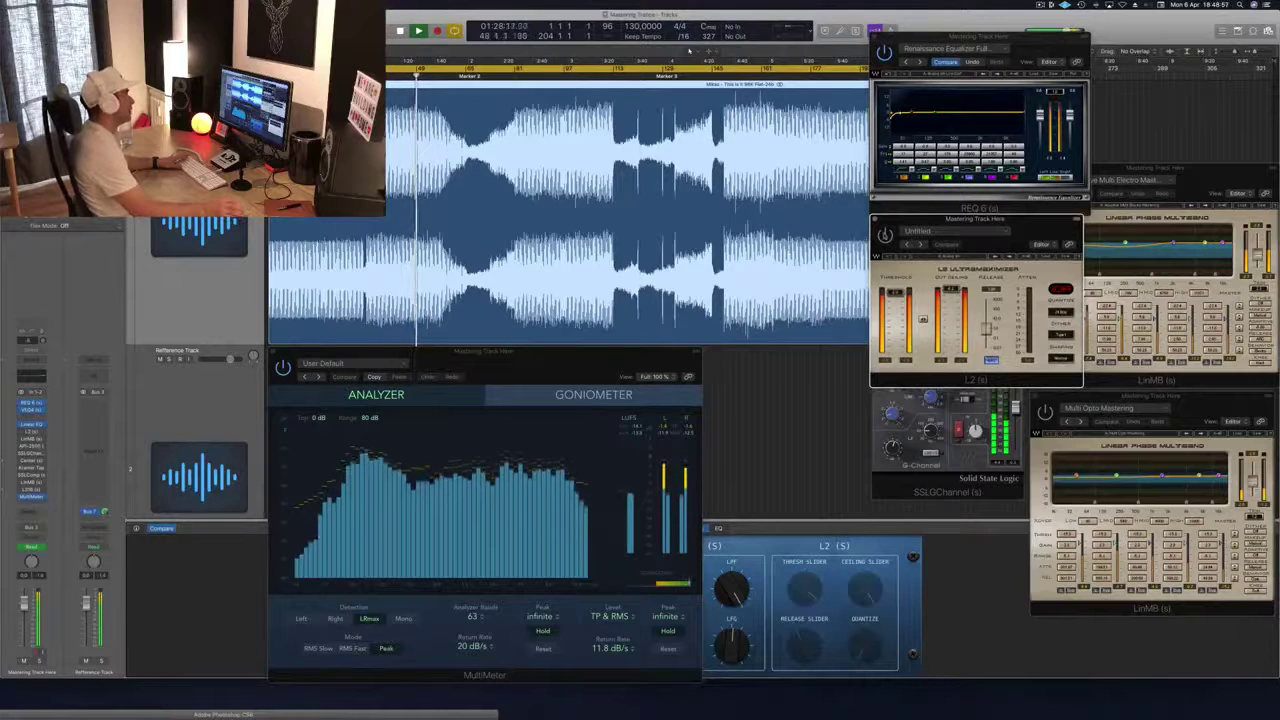
{"action": "key", "text": "space"}
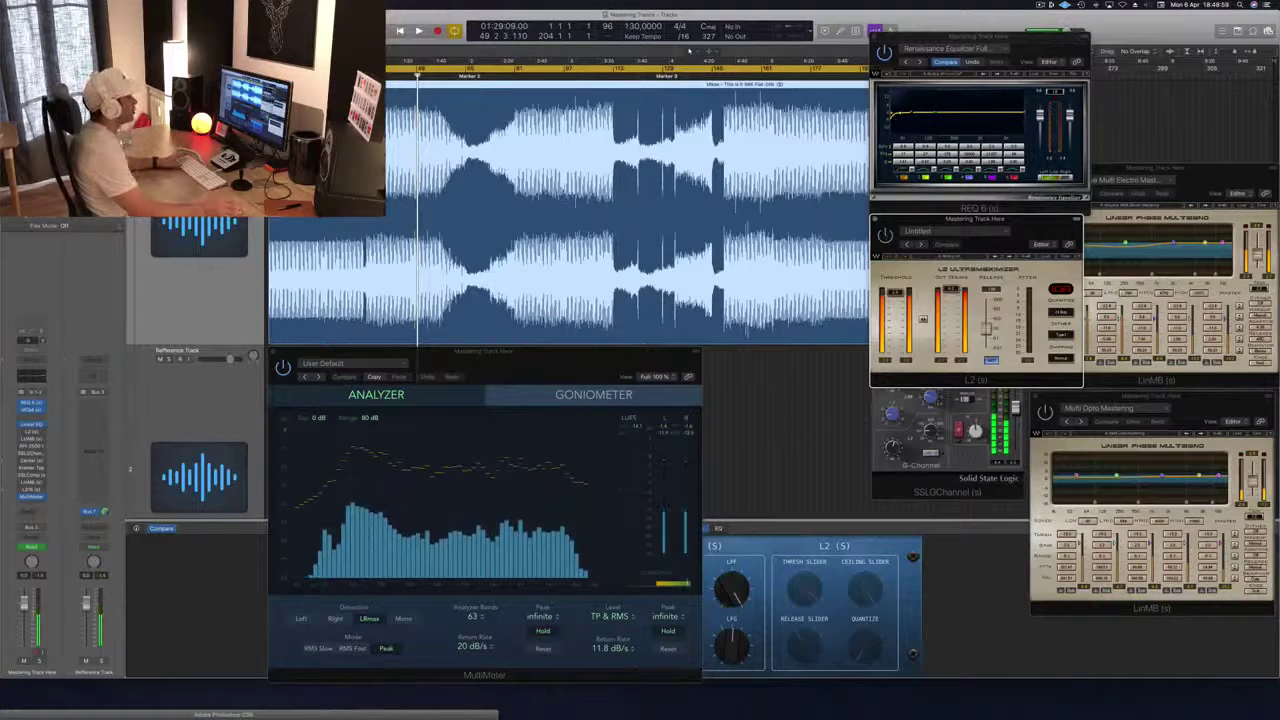
Play a short passage from about bar 48, just before the first breakdown, with the L2 Ultramaximizer bypassed.
{"action": "key", "text": "space"}
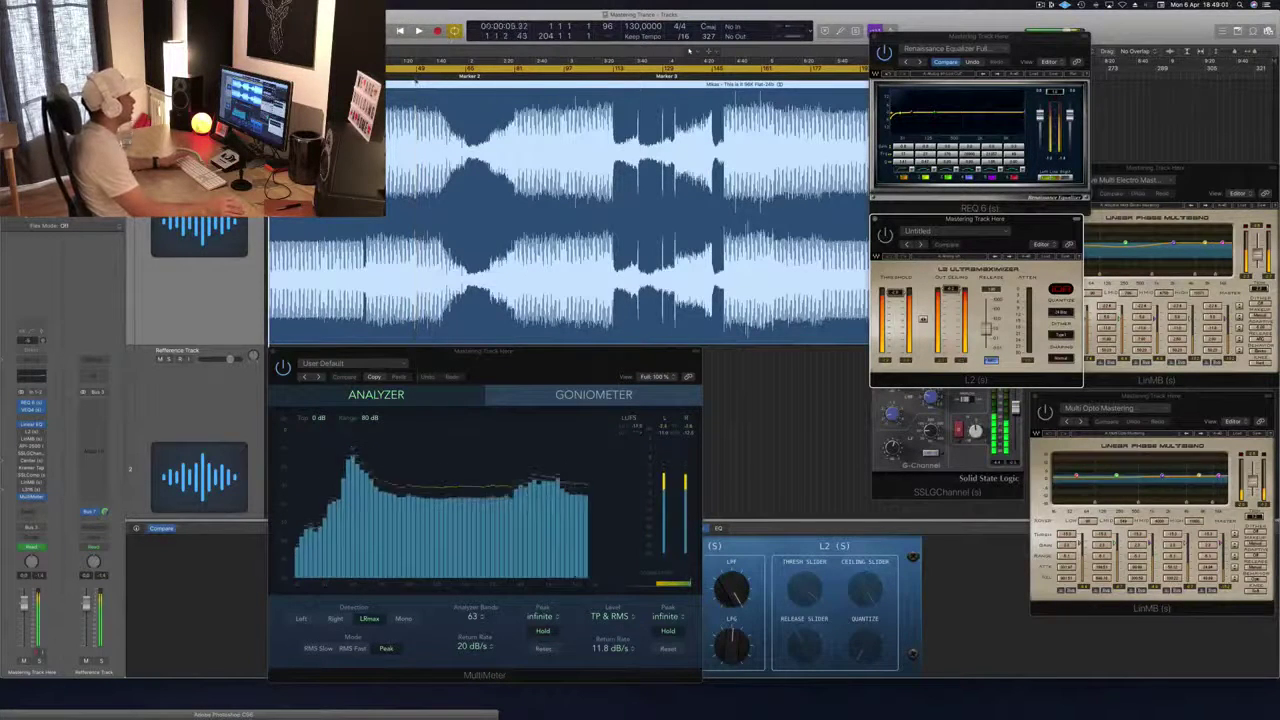
{"action": "left_click", "coordinate": [422, 71]}
{"action": "left_click", "coordinate": [414, 76]}
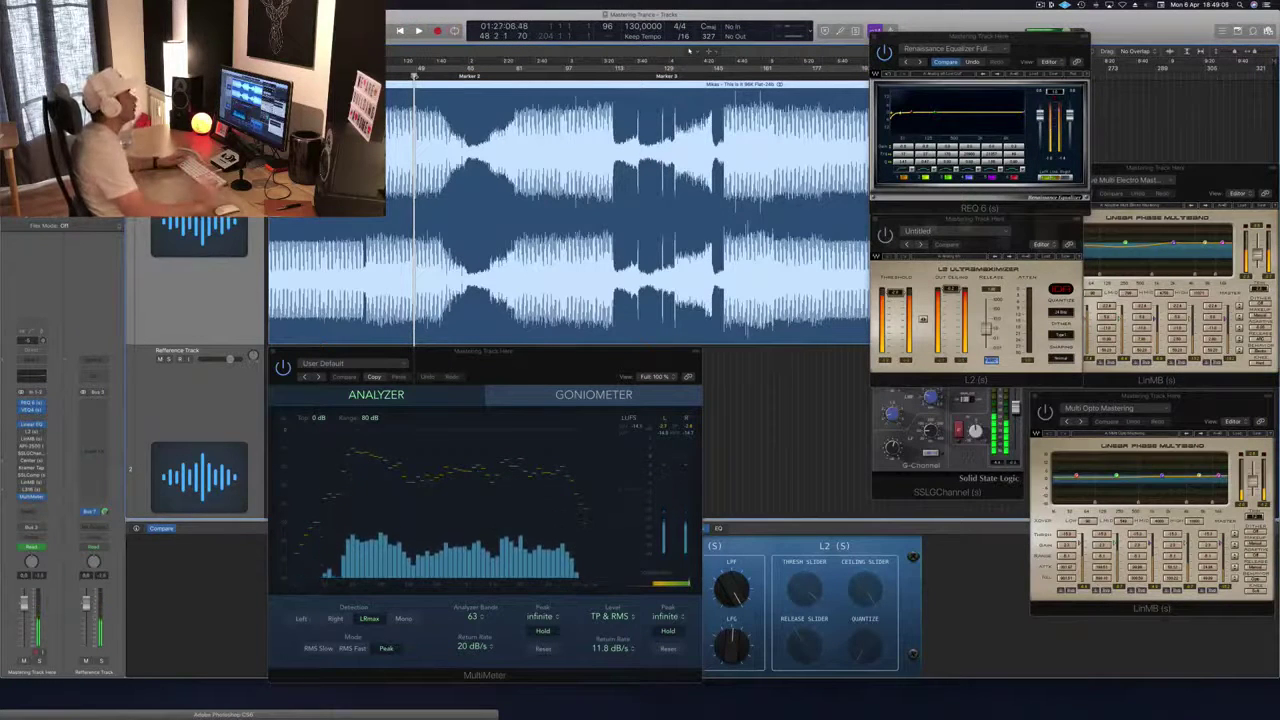
{"action": "key", "text": "space"}
{"action": "key", "text": "space"}
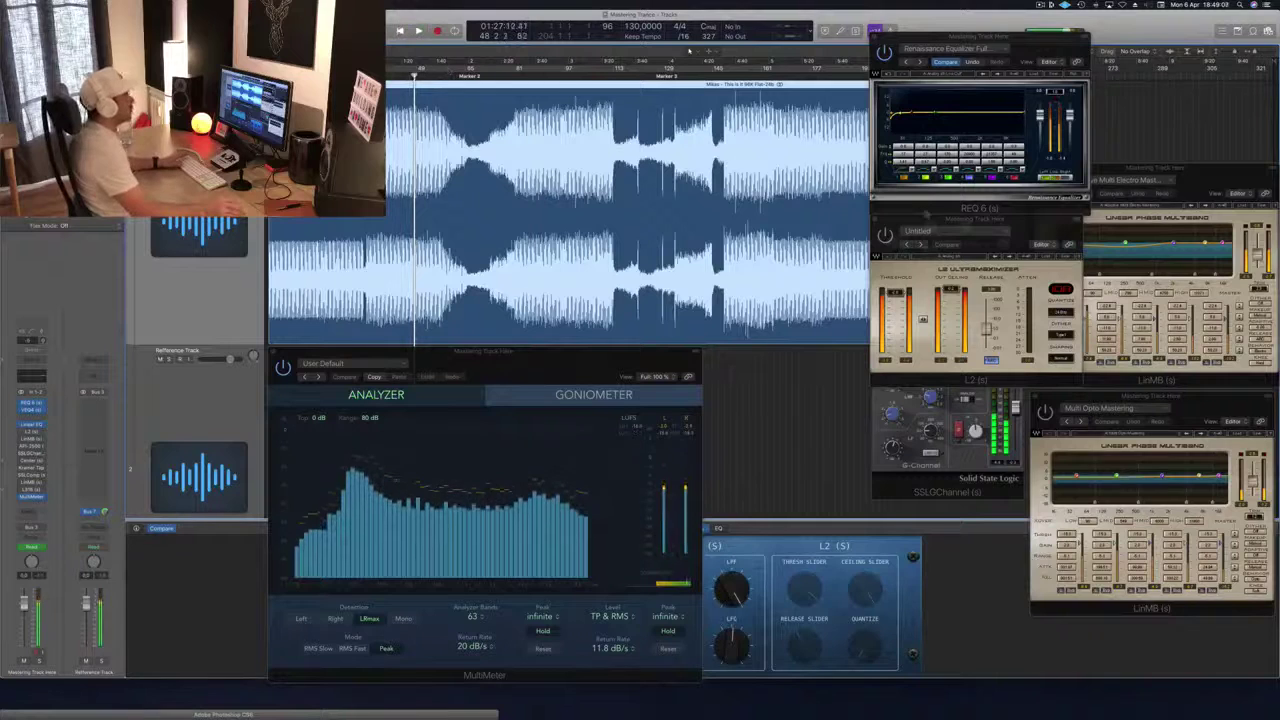
Switch on the L2 Ultramaximizer and audition the same passage, continuing from the section after the first breakdown.
{"action": "left_click", "coordinate": [885, 236]}
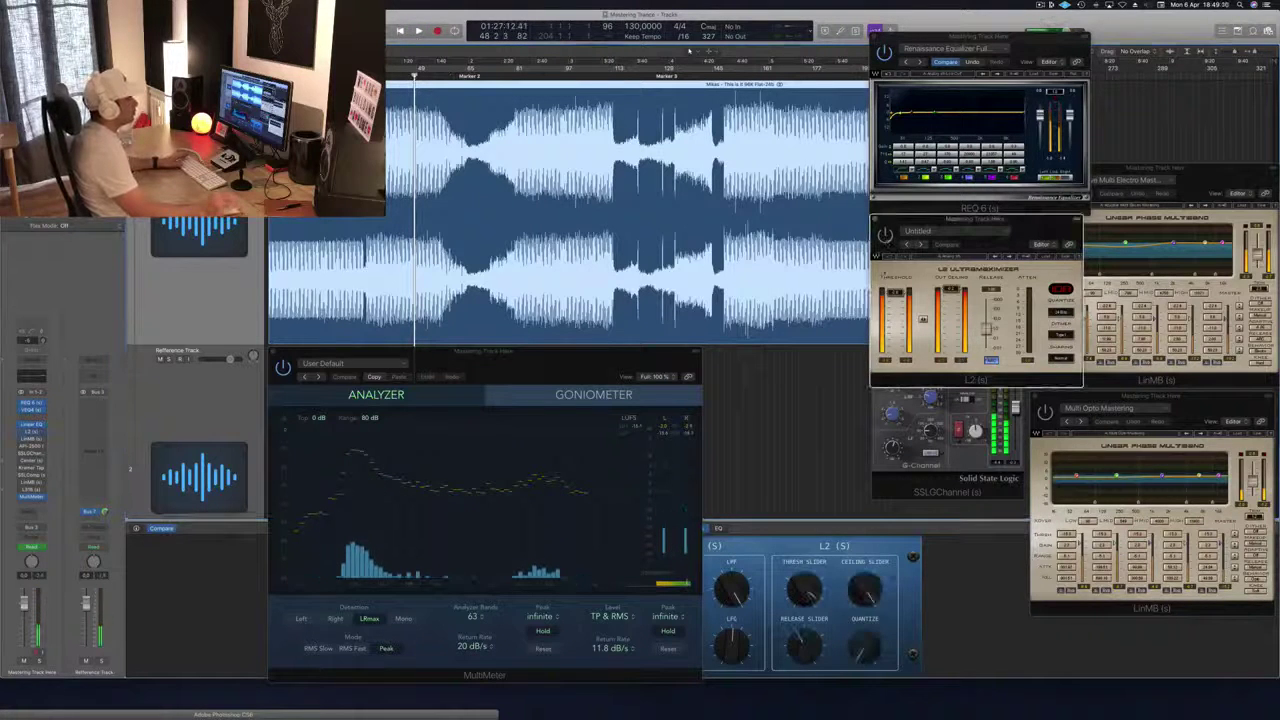
{"action": "key", "text": "space"}
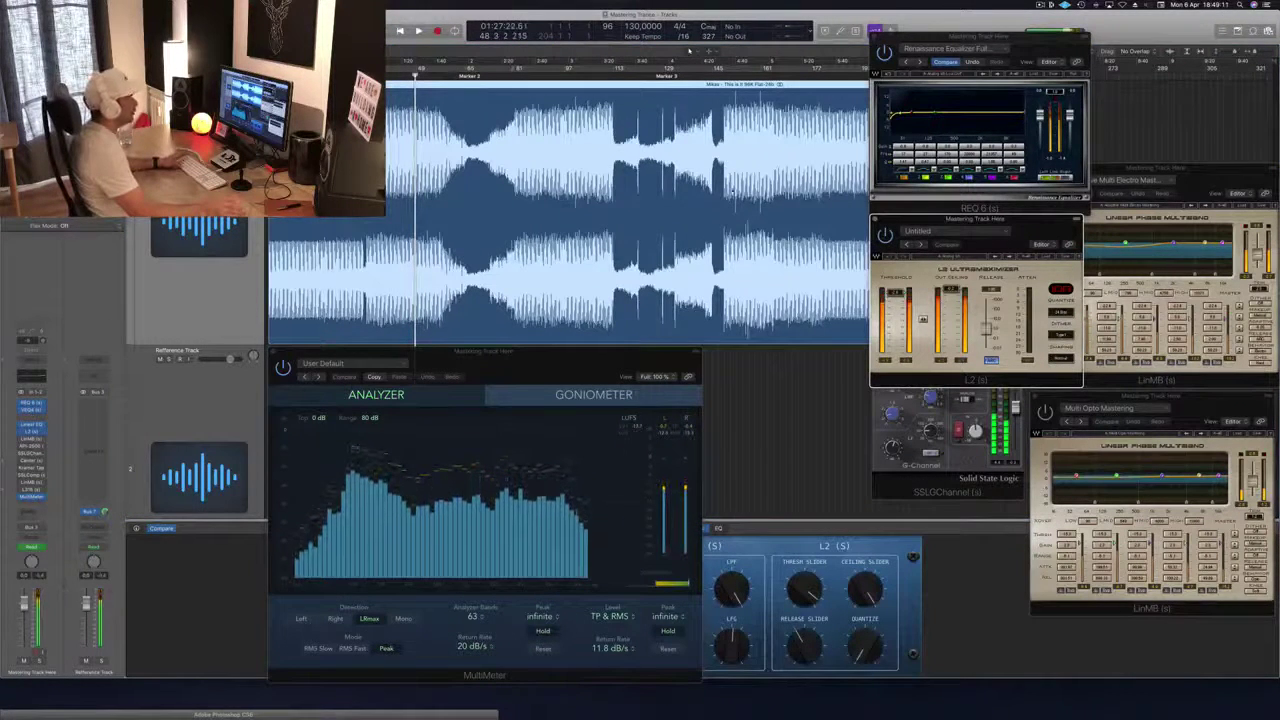
{"action": "key", "text": "space"}
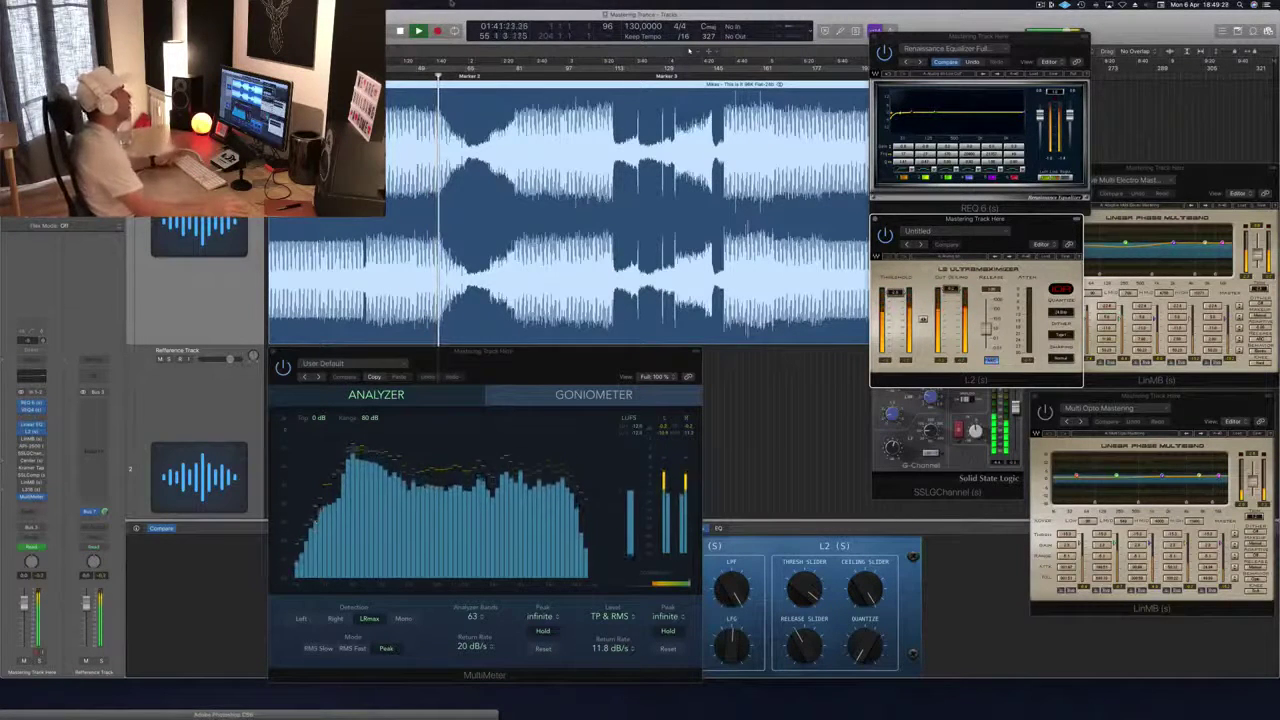
{"action": "left_click", "coordinate": [516, 76]}
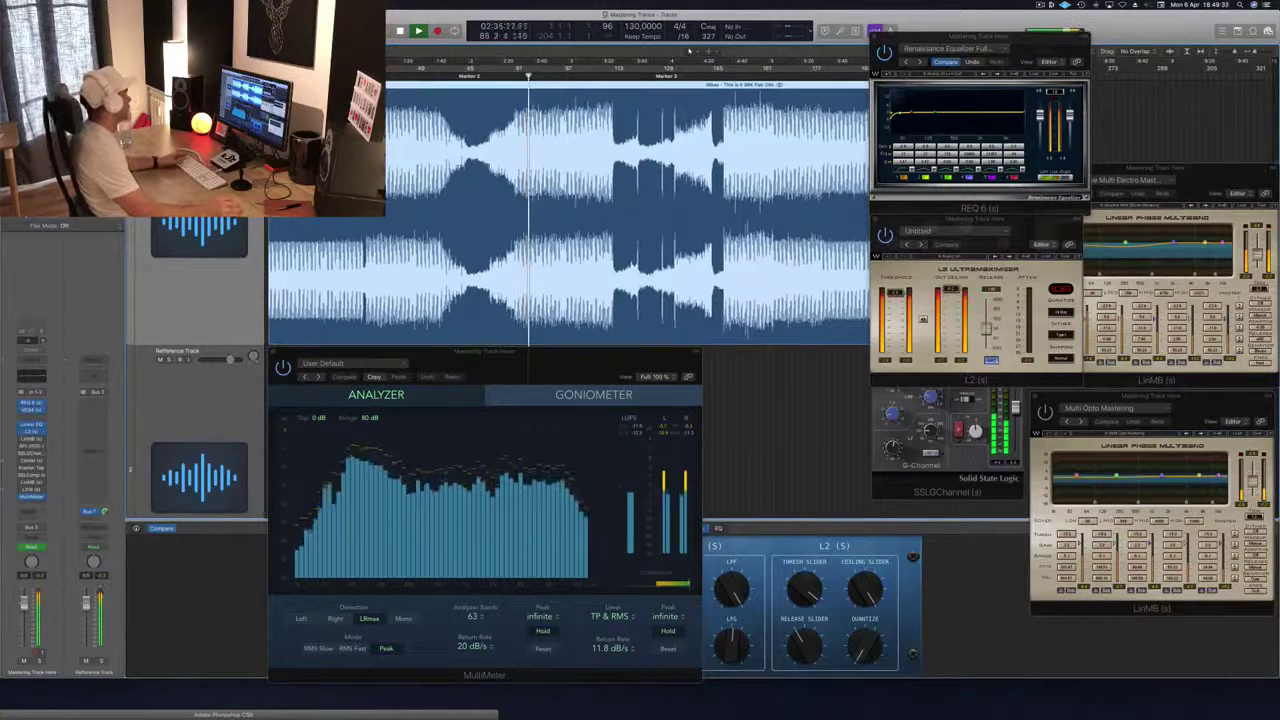
Bring up the LinMB with the Adaptive Multi Electro preset over the L2 window and switch it on during playback.
{"action": "left_click", "coordinate": [32, 440]}
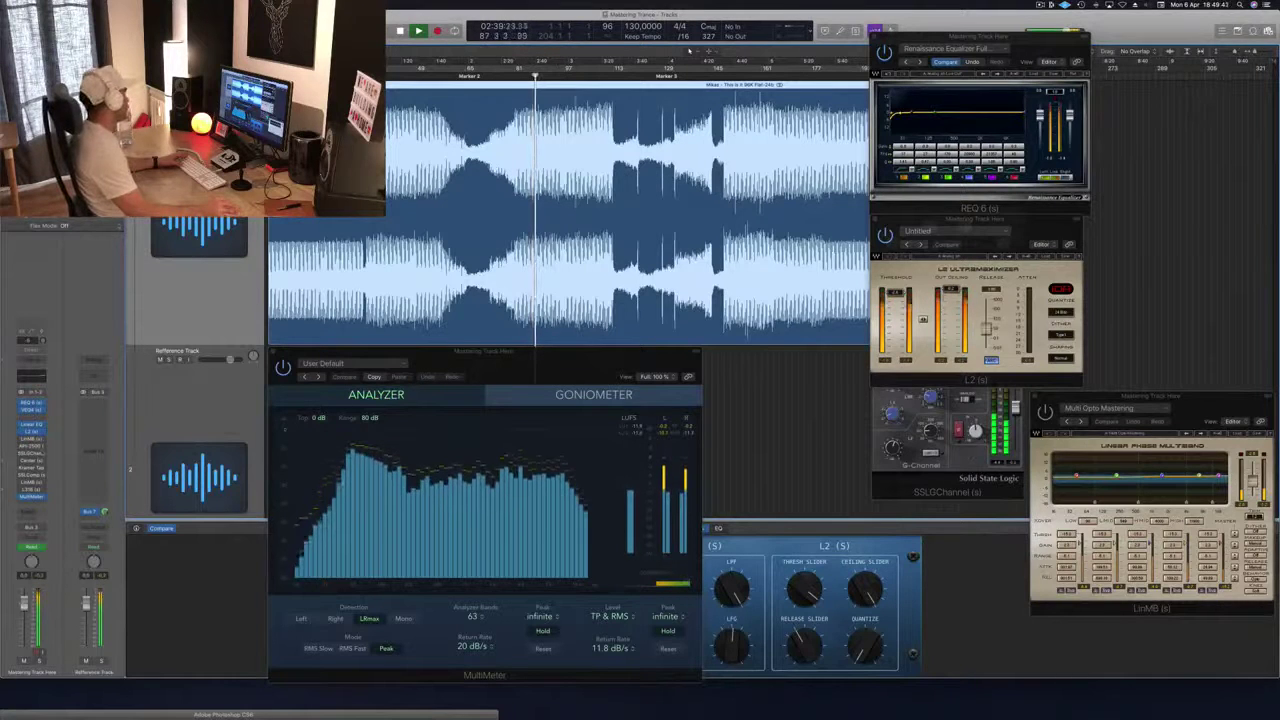
{"action": "left_click", "coordinate": [32, 440]}
{"action": "left_click_drag", "start_coordinate": [1200, 176], "coordinate": [1043, 246]}
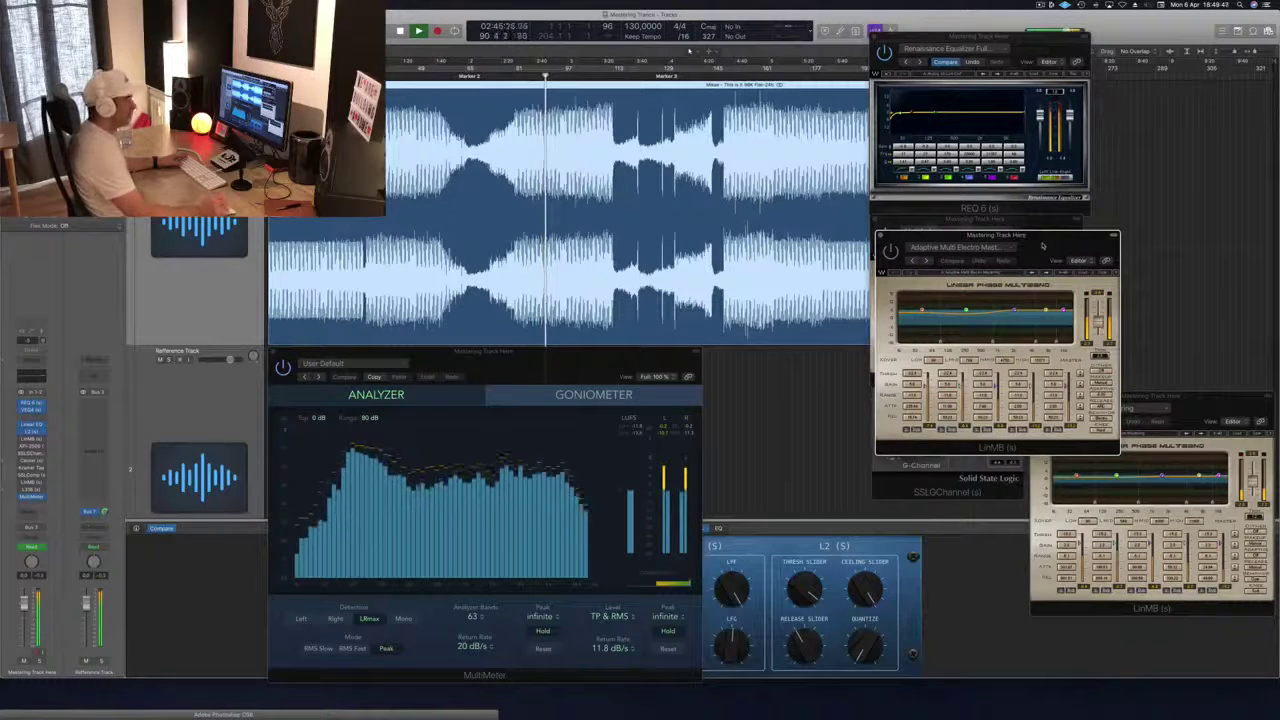
{"action": "left_click_drag", "start_coordinate": [1043, 246], "coordinate": [1043, 237]}
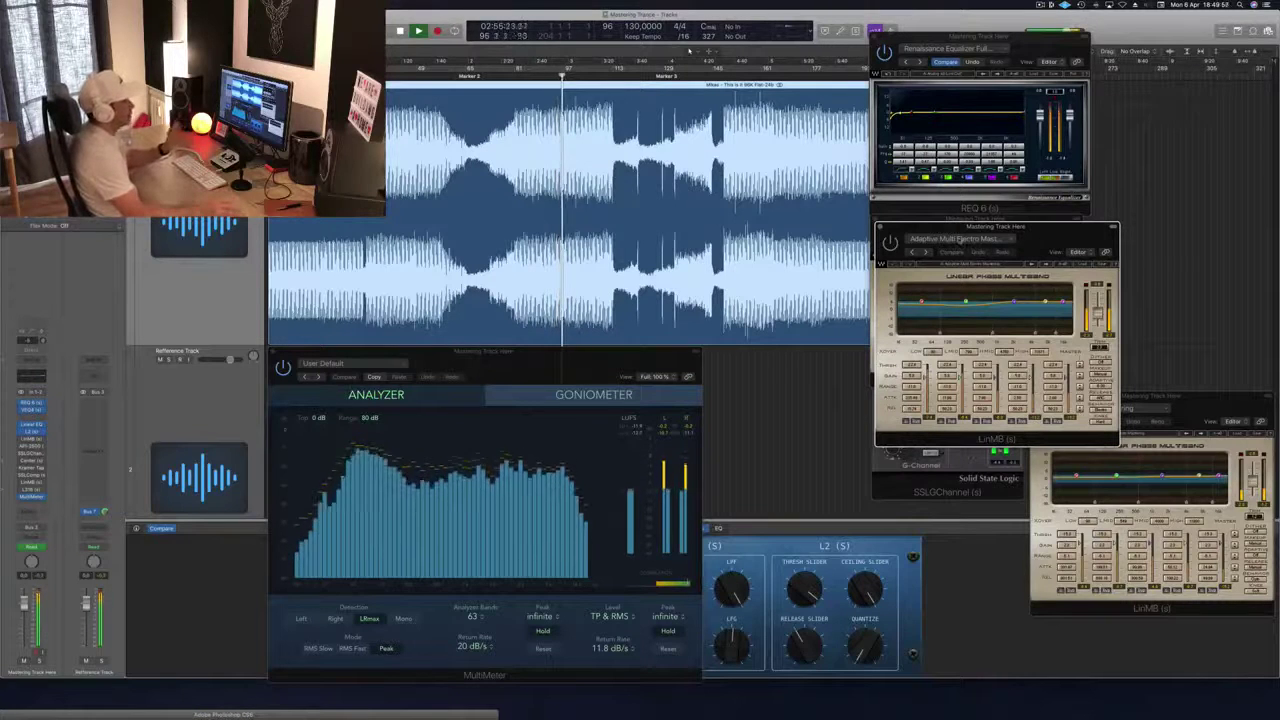
{"action": "mouse_move", "coordinate": [1034, 232]}
{"action": "left_mouse_down"}
{"action": "mouse_move", "coordinate": [1023, 229]}
{"action": "mouse_move", "coordinate": [1038, 231]}
{"action": "left_mouse_up"}
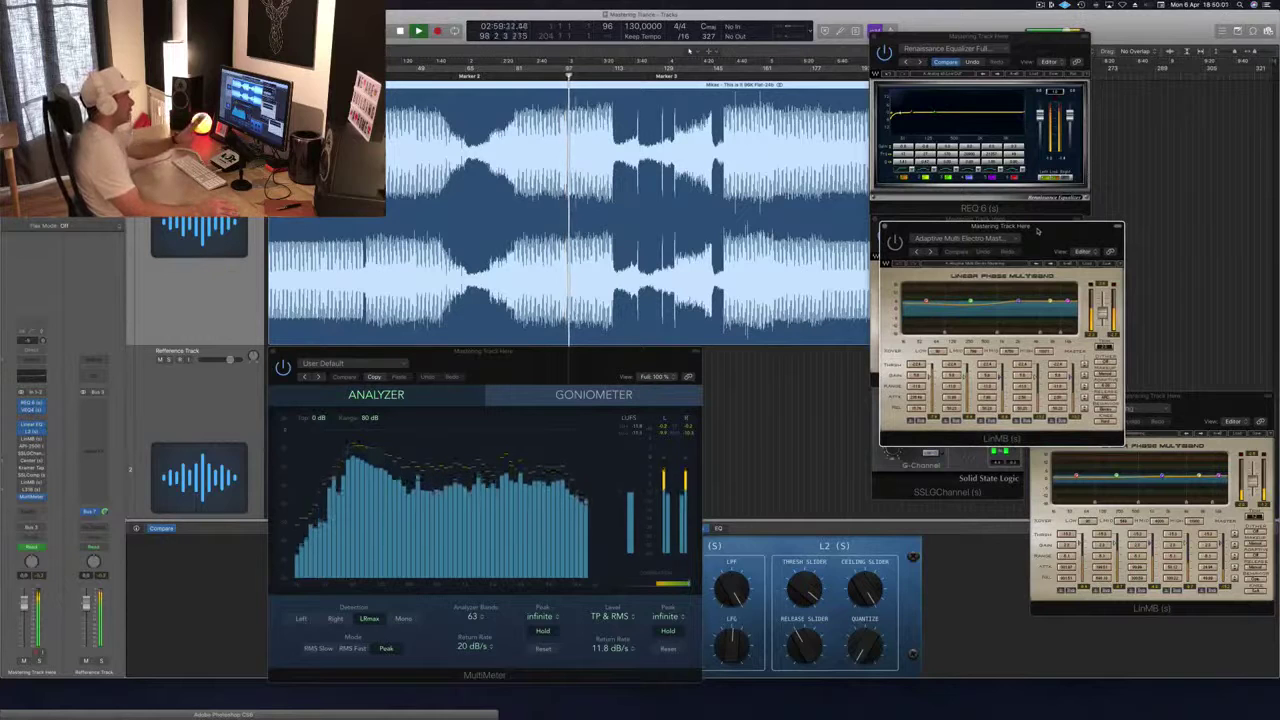
{"action": "left_click_drag", "start_coordinate": [1038, 231], "coordinate": [1033, 231]}
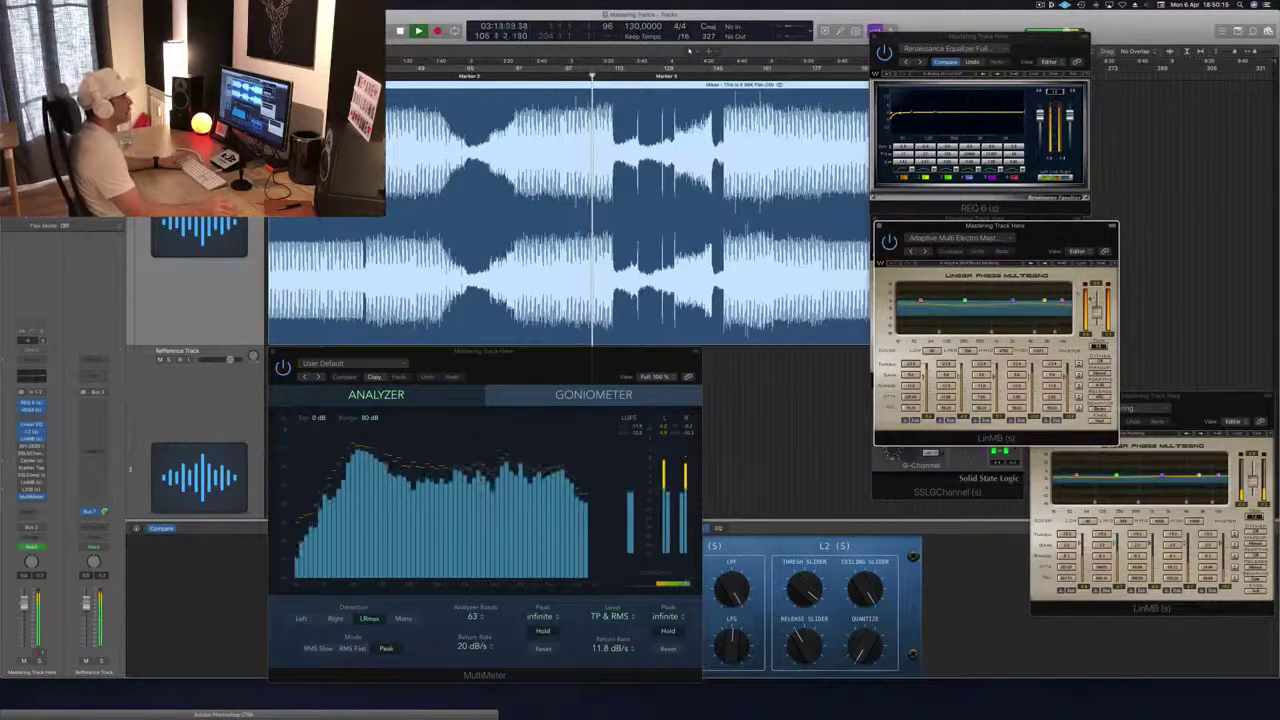
Move L2 above the other LinMB, reopen VEQ4, and place the Adaptive Multi Electro LinMB beneath VEQ4.
{"action": "left_click_drag", "start_coordinate": [1060, 238], "coordinate": [842, 290]}
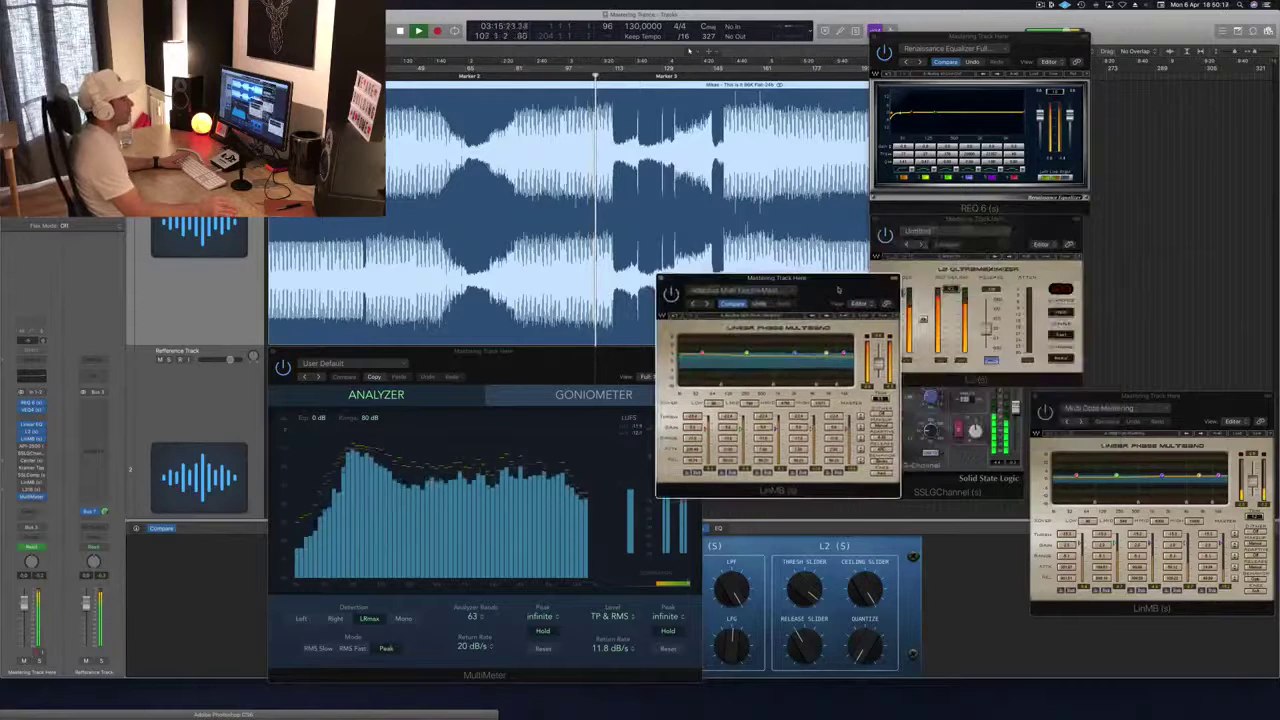
{"action": "left_click_drag", "start_coordinate": [1031, 220], "coordinate": [1190, 213]}
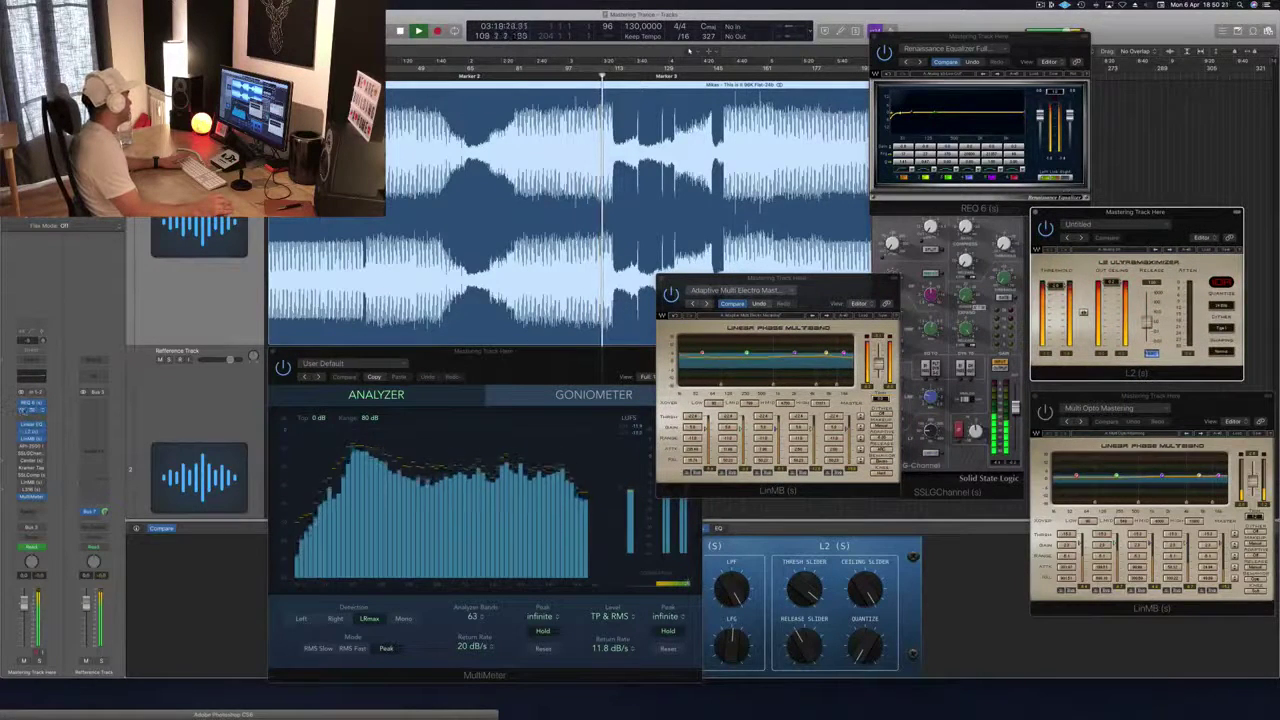
{"action": "left_click", "coordinate": [31, 411]}
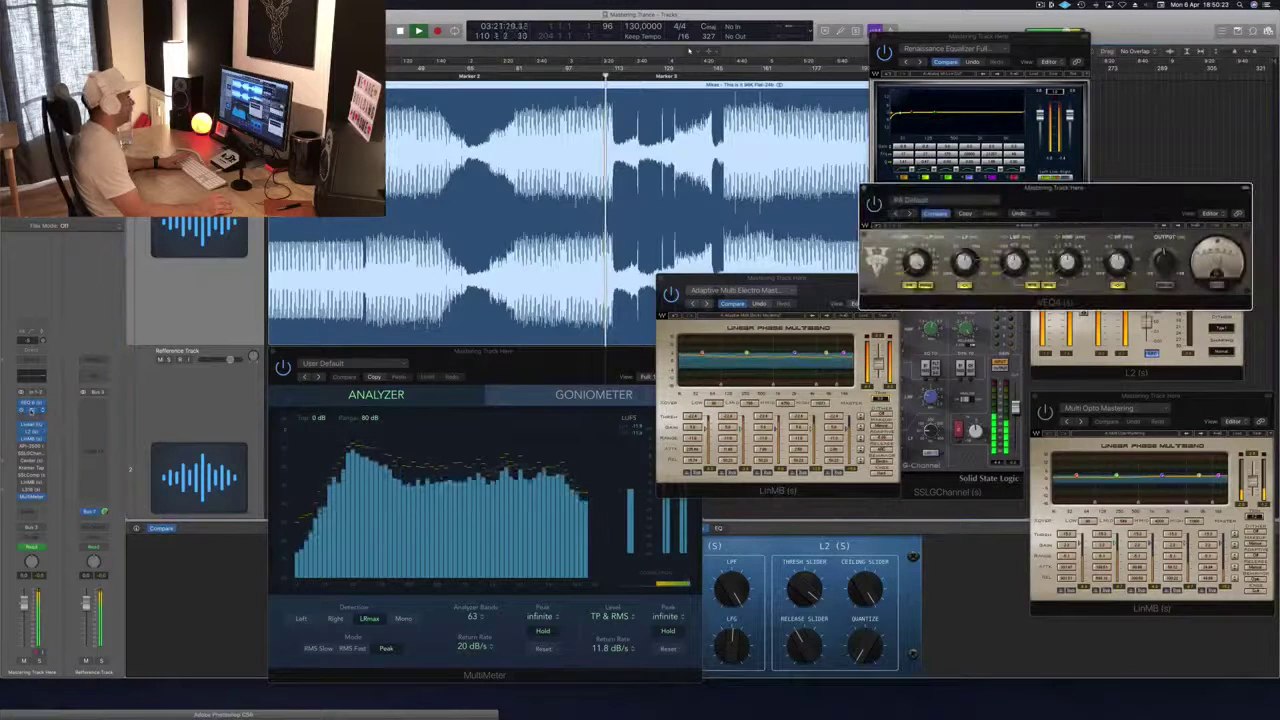
{"action": "left_click_drag", "start_coordinate": [847, 288], "coordinate": [1057, 324]}
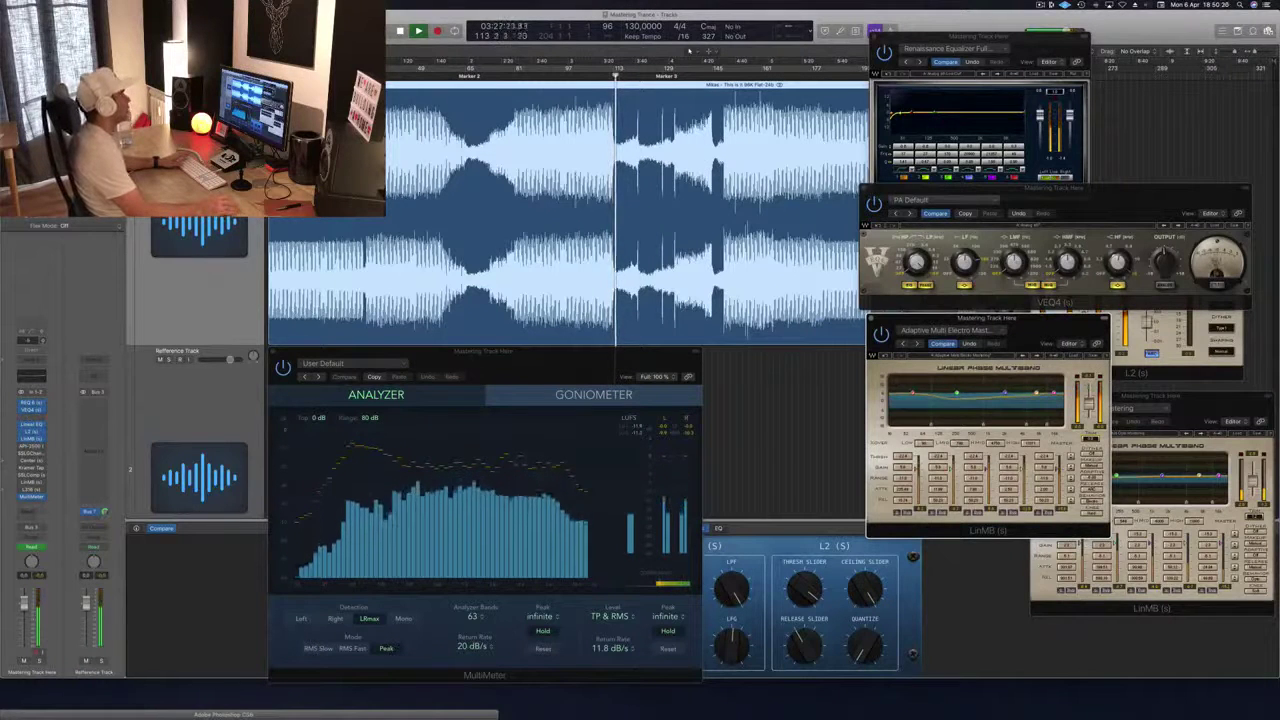
Restart playback near the track's beginning to audition the LinMB, keeping its window aligned beneath VEQ4.
{"action": "key", "text": "space"}
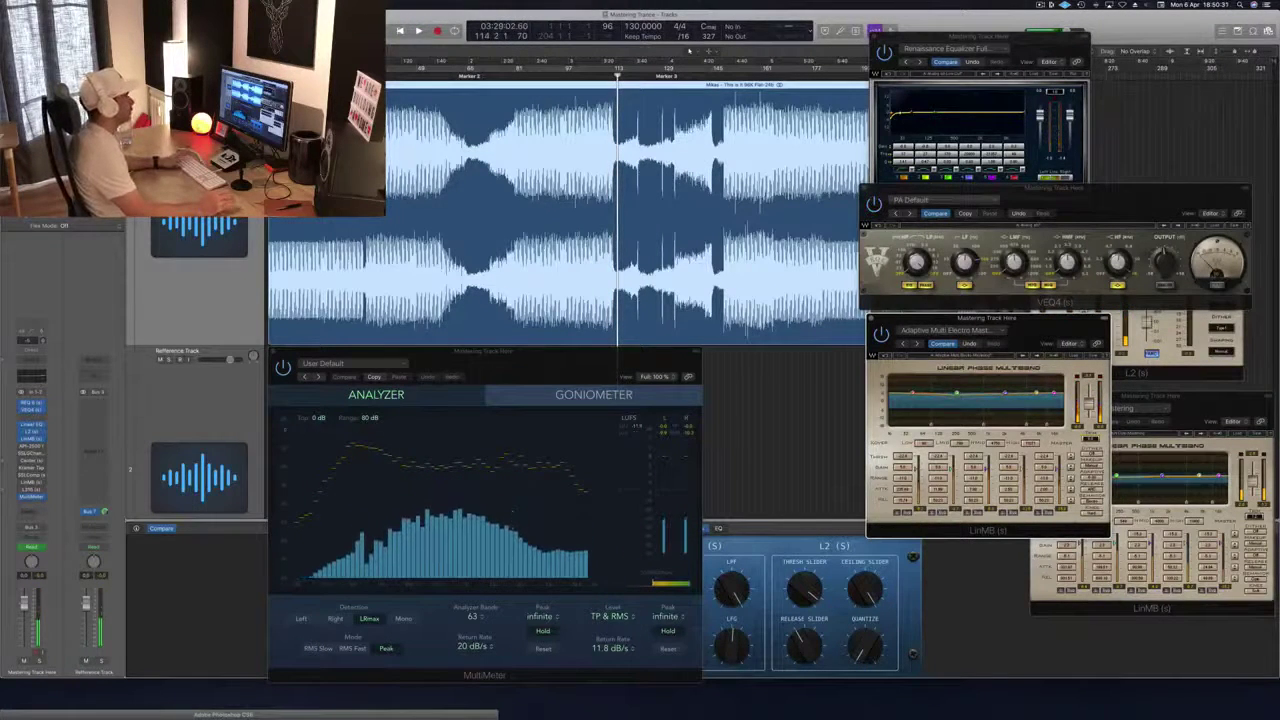
{"action": "left_click", "coordinate": [287, 69]}
{"action": "key", "text": "space"}
{"action": "left_click_drag", "start_coordinate": [1028, 326], "coordinate": [1013, 332]}
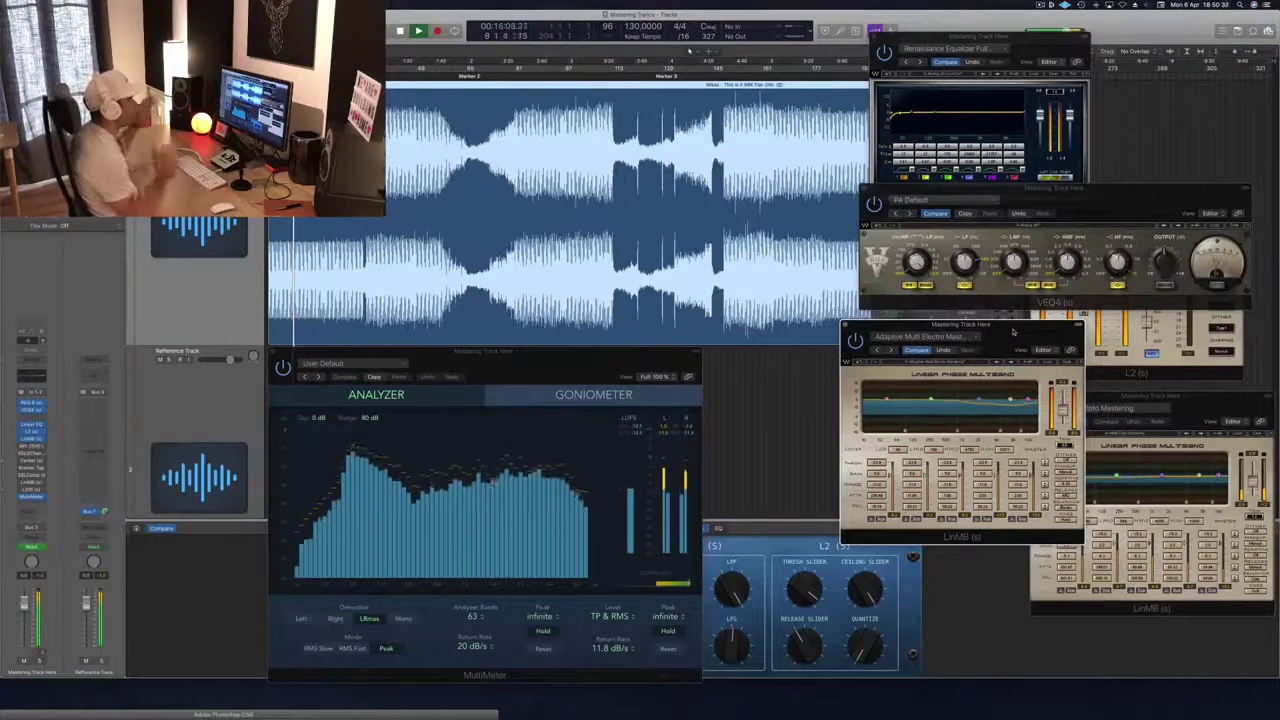
{"action": "left_click_drag", "start_coordinate": [1013, 332], "coordinate": [1031, 325]}
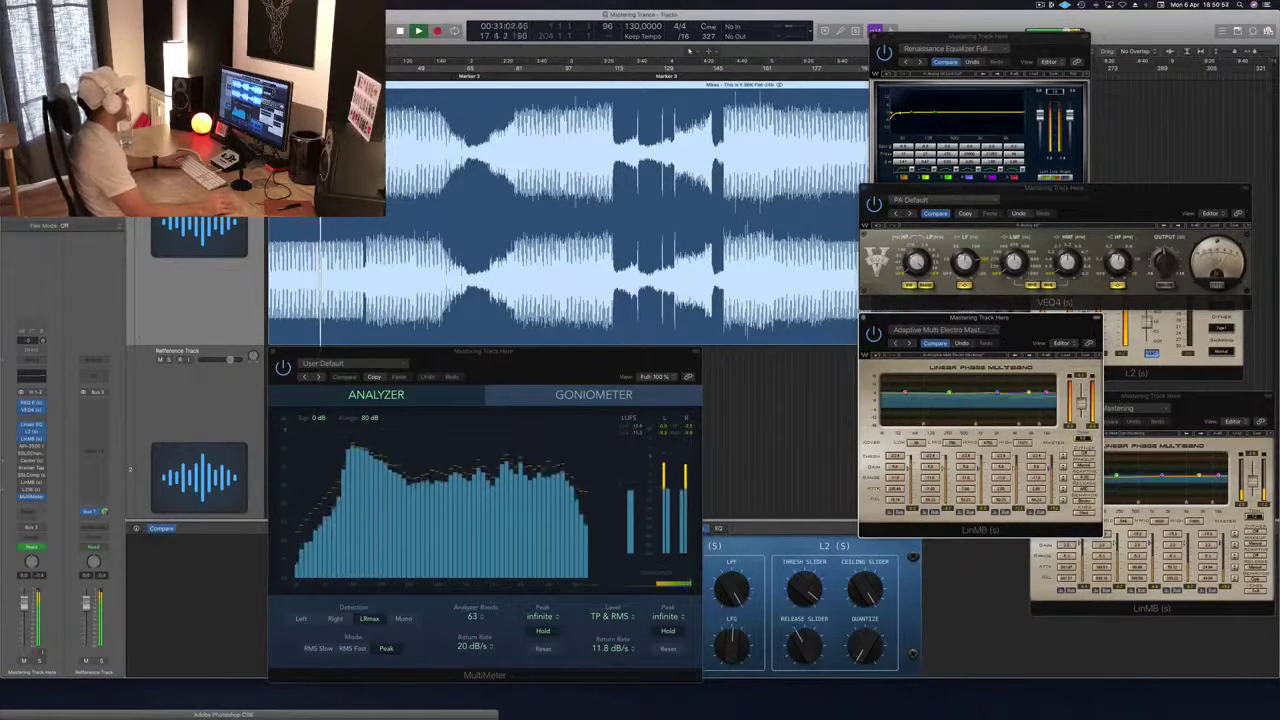
Open the API-2500 compressor on the mastering track and place its window directly beside the LinMB.
{"action": "left_click", "coordinate": [32, 446]}
{"action": "left_click_drag", "start_coordinate": [155, 24], "coordinate": [515, 313]}
{"action": "left_click_drag", "start_coordinate": [1073, 326], "coordinate": [1053, 326]}
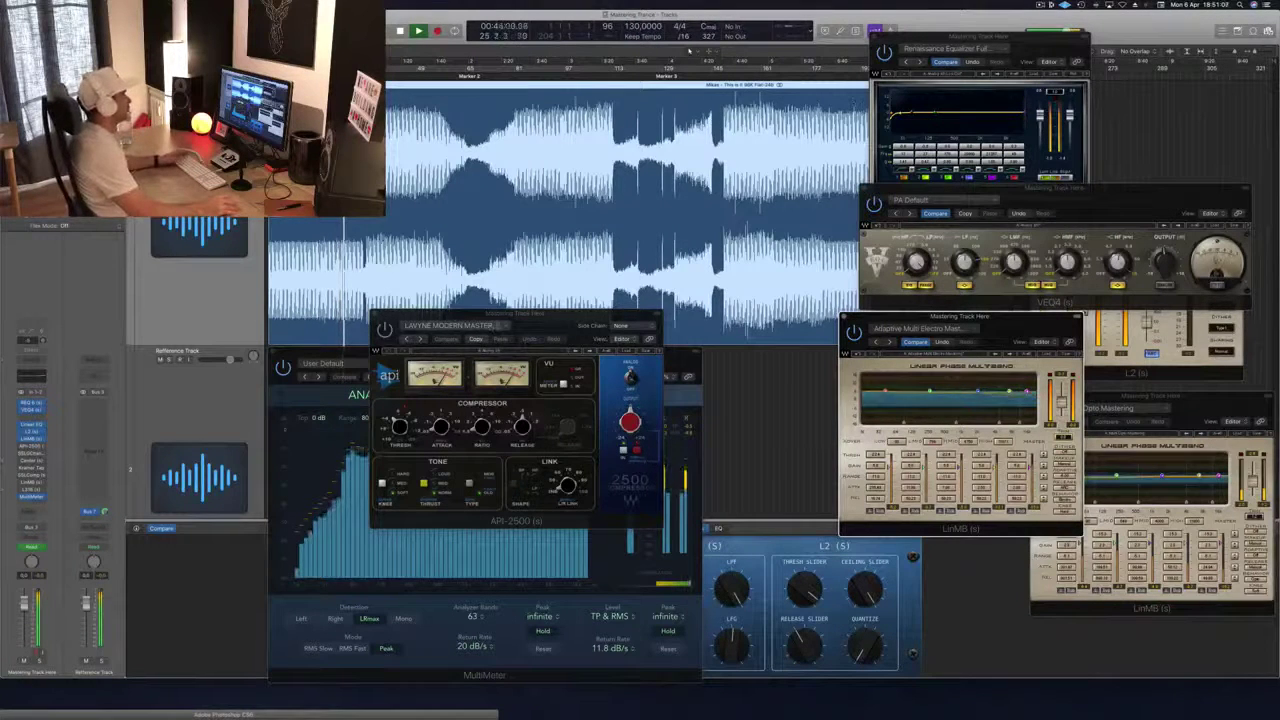
{"action": "left_click_drag", "start_coordinate": [490, 328], "coordinate": [558, 337]}
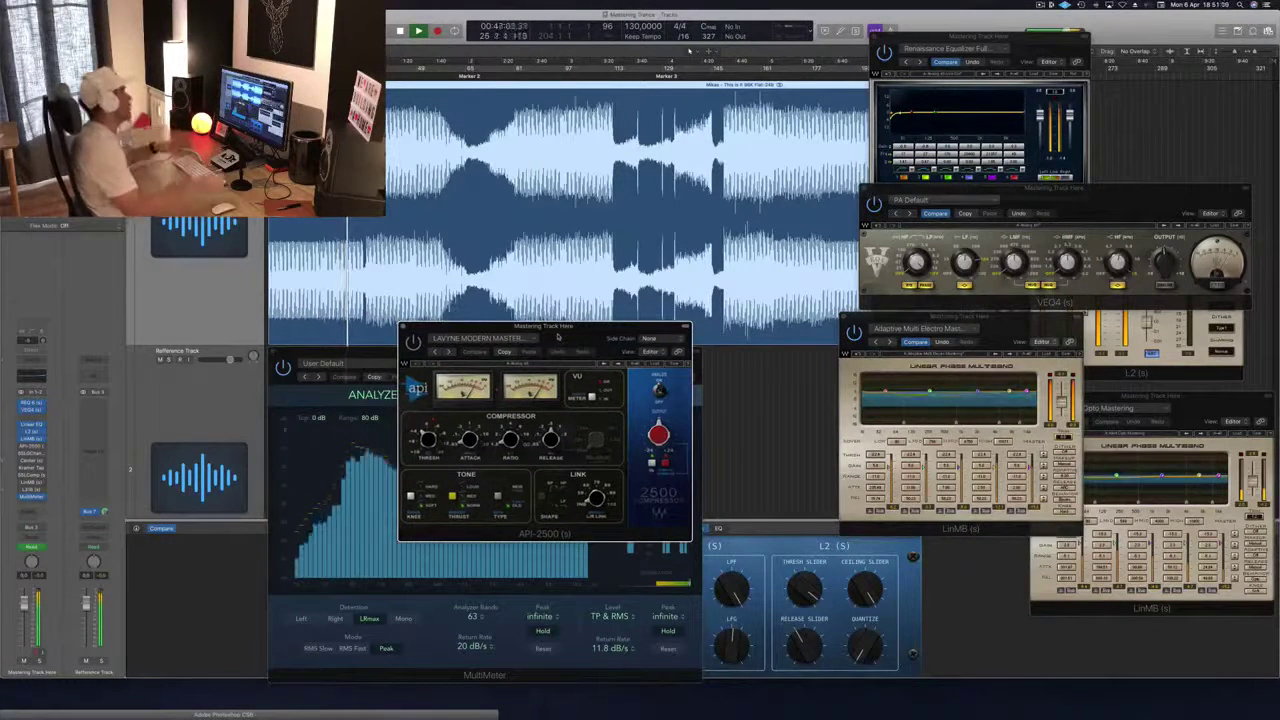
{"action": "left_click_drag", "start_coordinate": [558, 337], "coordinate": [698, 328]}
Pause and resume playback to audition the API-2500 compressor, and close its window.
{"action": "key", "text": "space"}
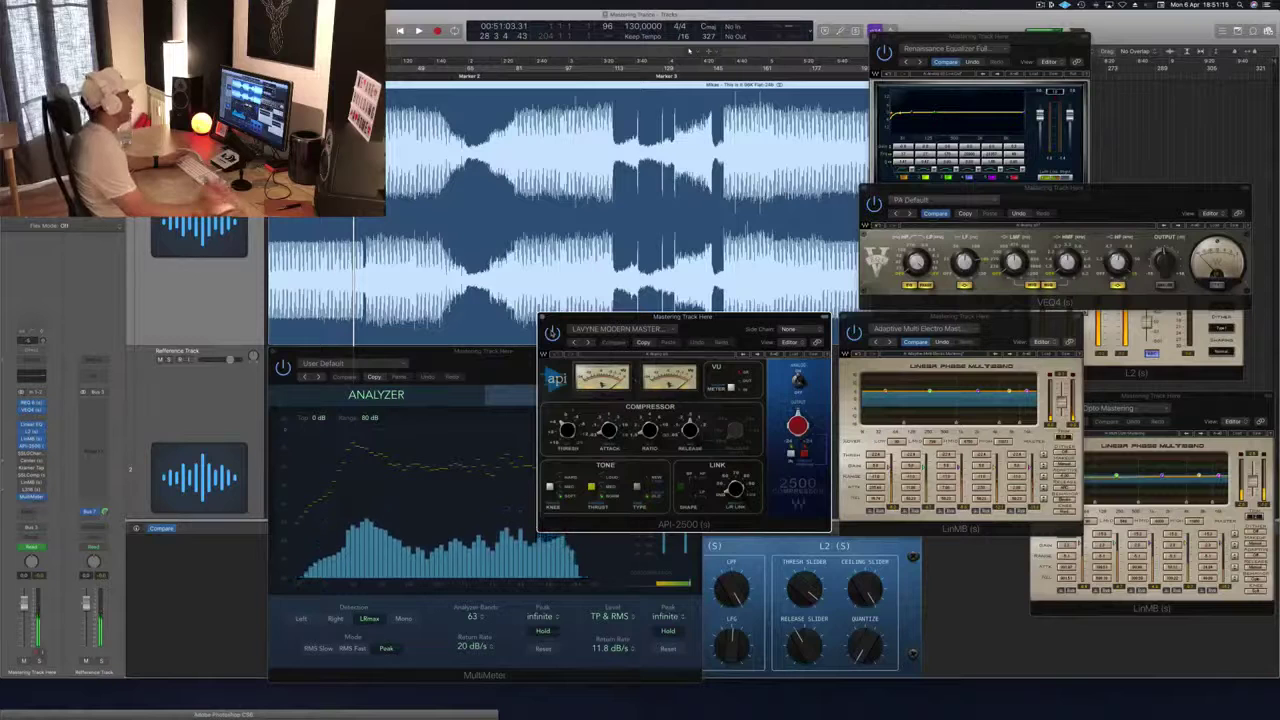
{"action": "key", "text": "space"}
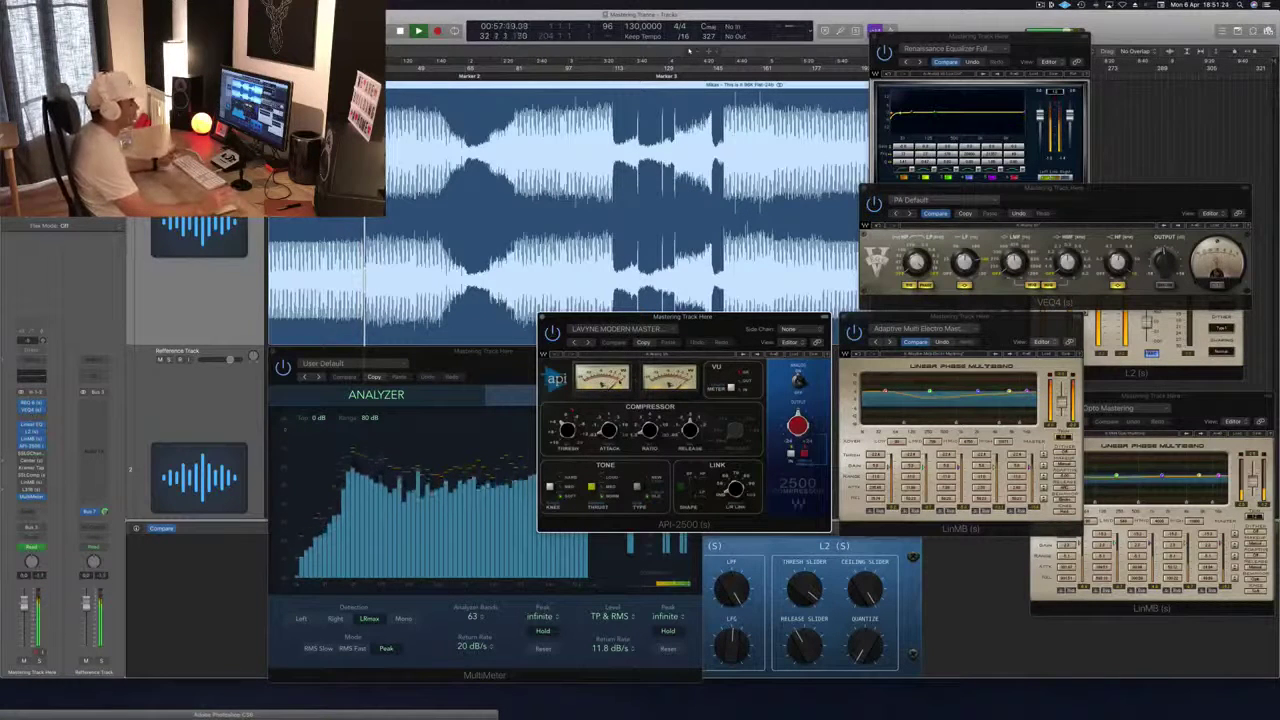
{"action": "left_click_drag", "start_coordinate": [733, 328], "coordinate": [723, 334]}
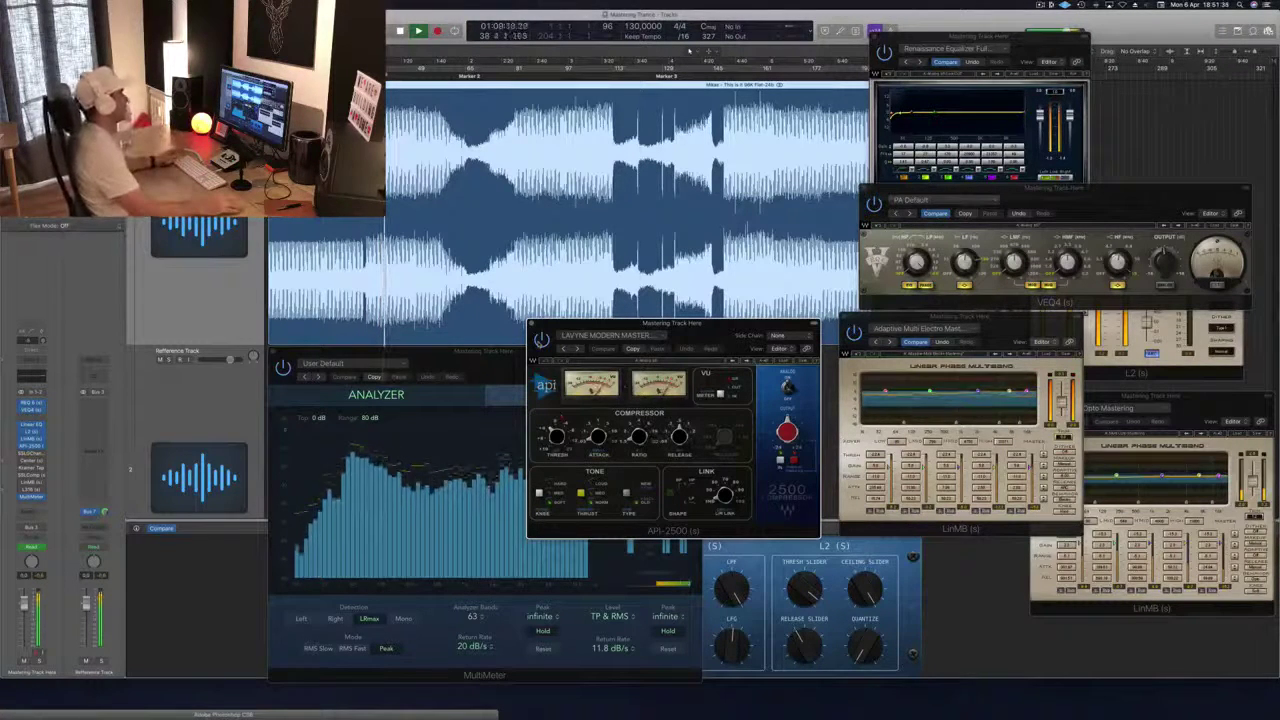
{"action": "left_click_drag", "start_coordinate": [700, 327], "coordinate": [703, 330]}
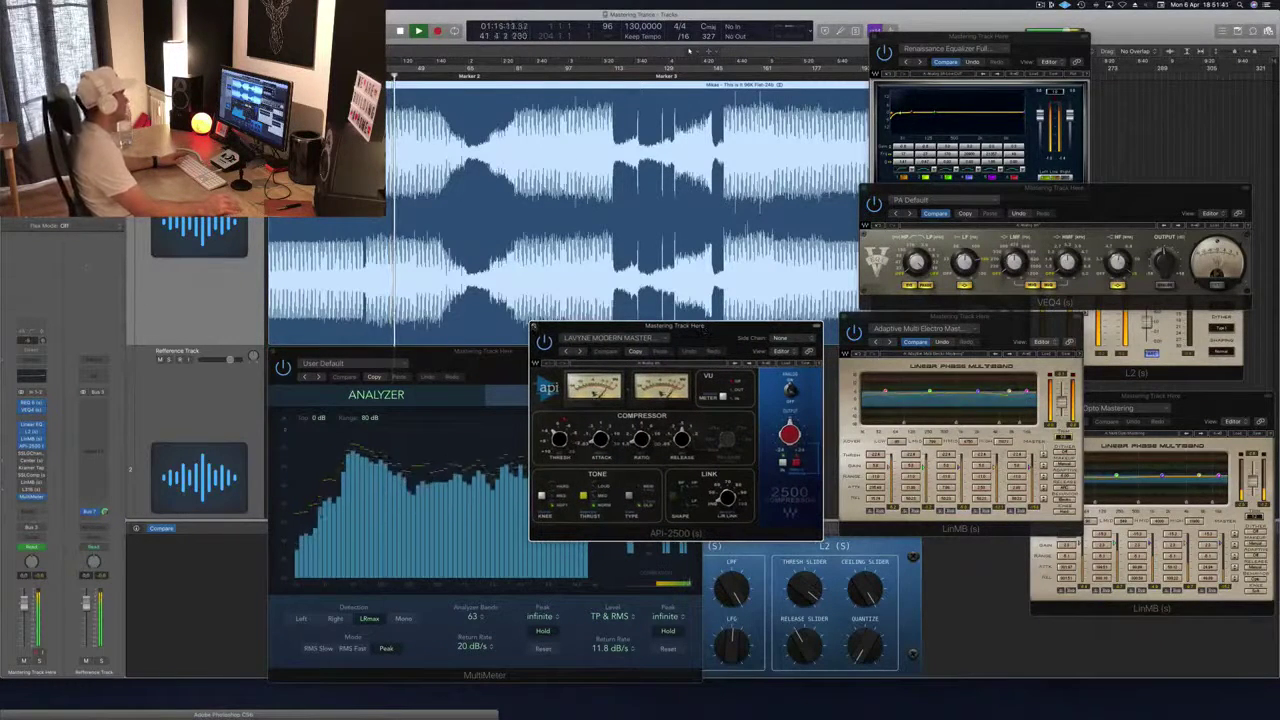
{"action": "left_click", "coordinate": [535, 327]}
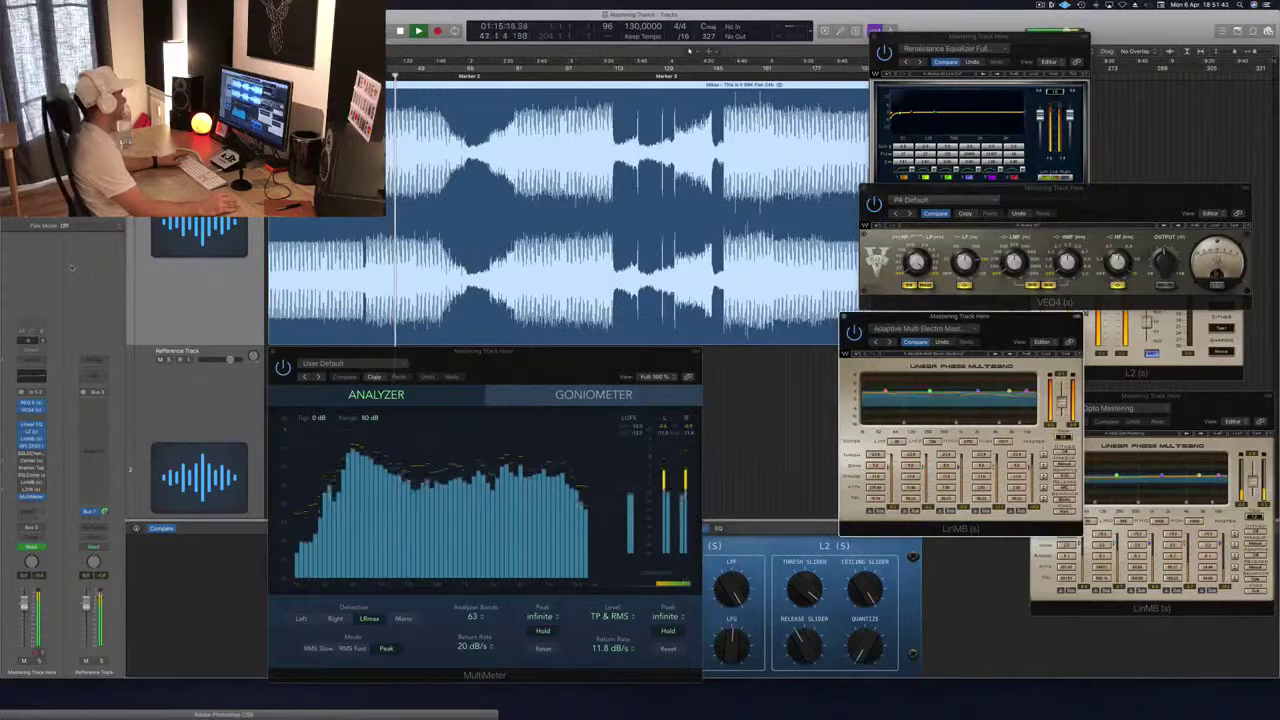
Inspect the mastering track's SSLGChannel during playback, leaving it bypassed, and close its window.
{"action": "left_click", "coordinate": [31, 455]}
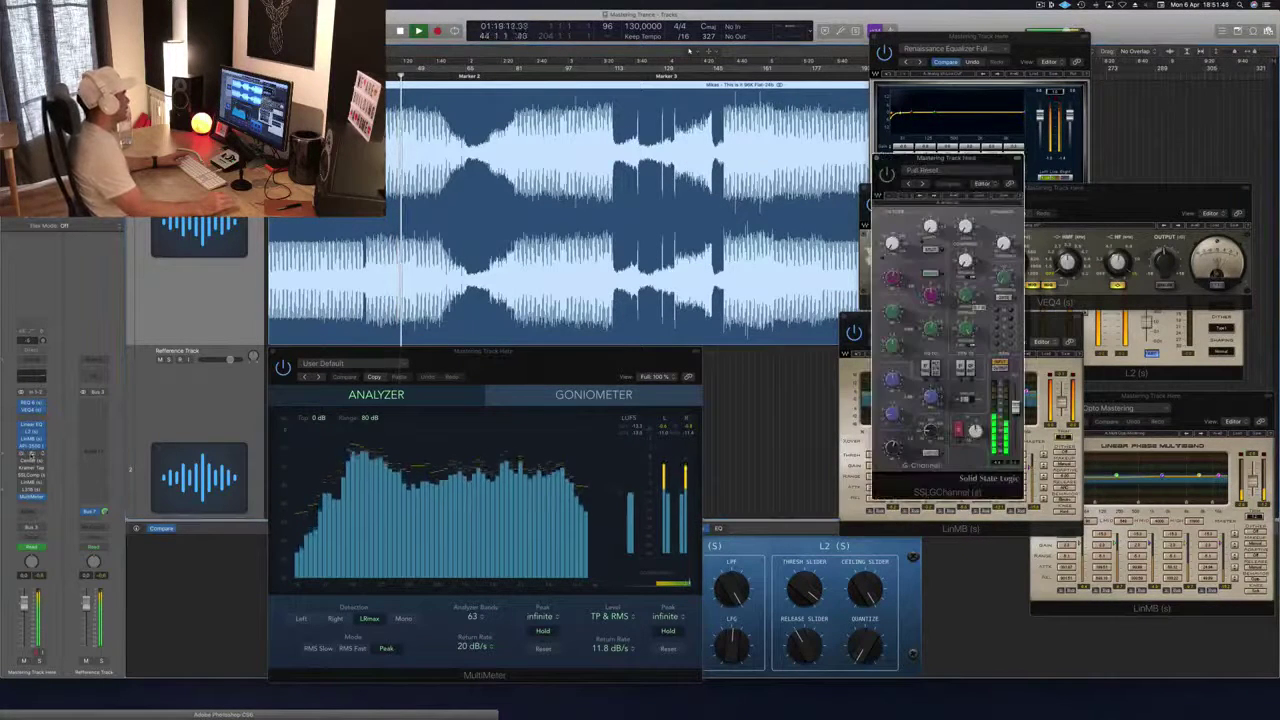
{"action": "left_click", "coordinate": [31, 455]}
{"action": "left_click", "coordinate": [31, 455]}
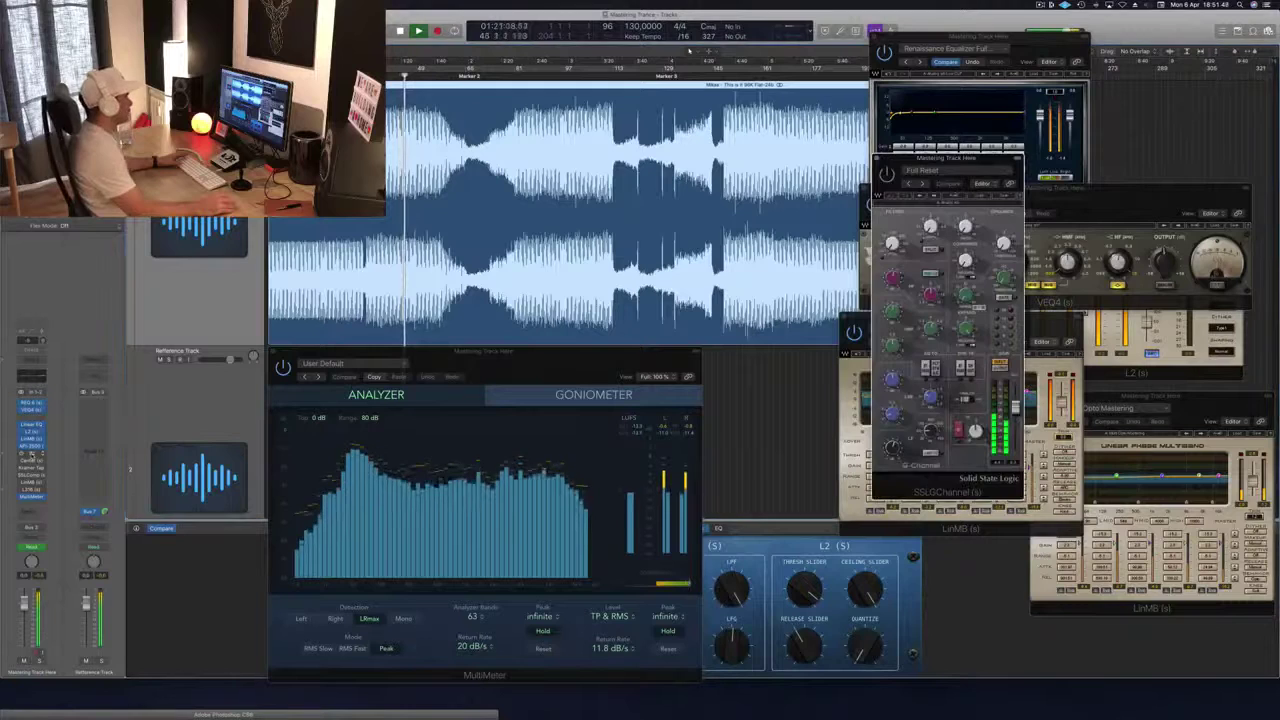
{"action": "left_click_drag", "start_coordinate": [969, 159], "coordinate": [909, 244]}
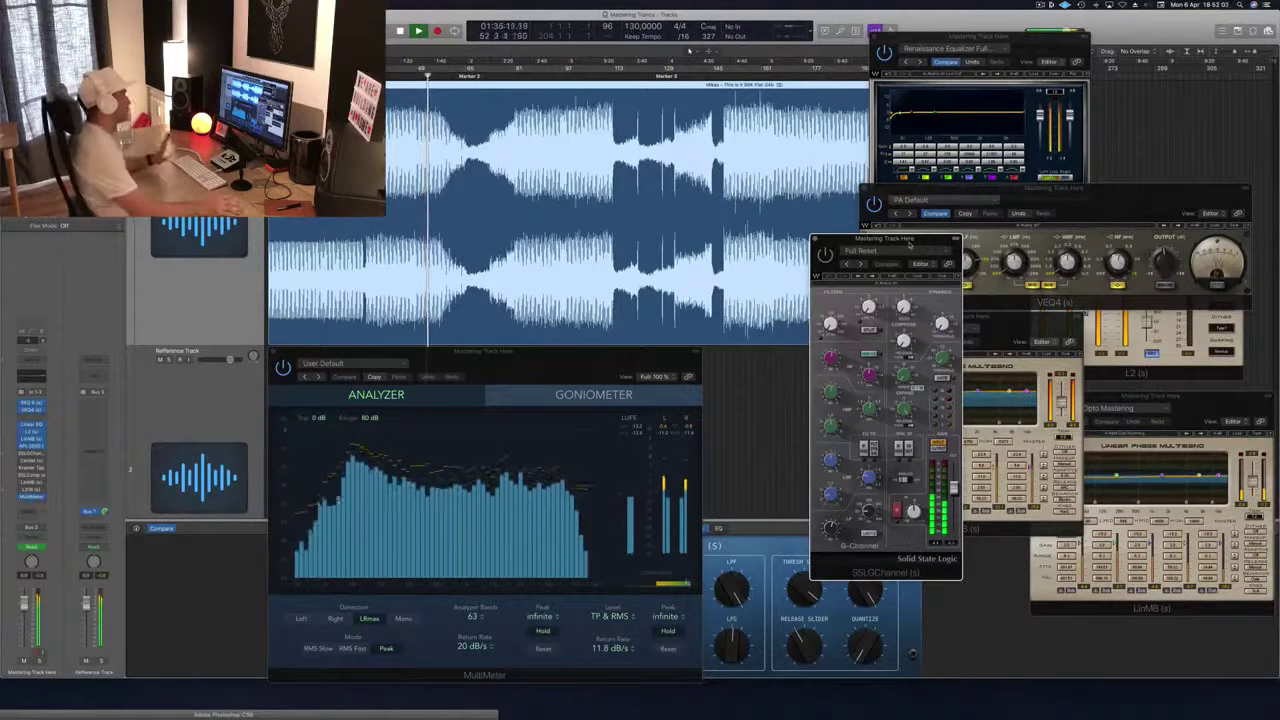
{"action": "left_click", "coordinate": [818, 244]}
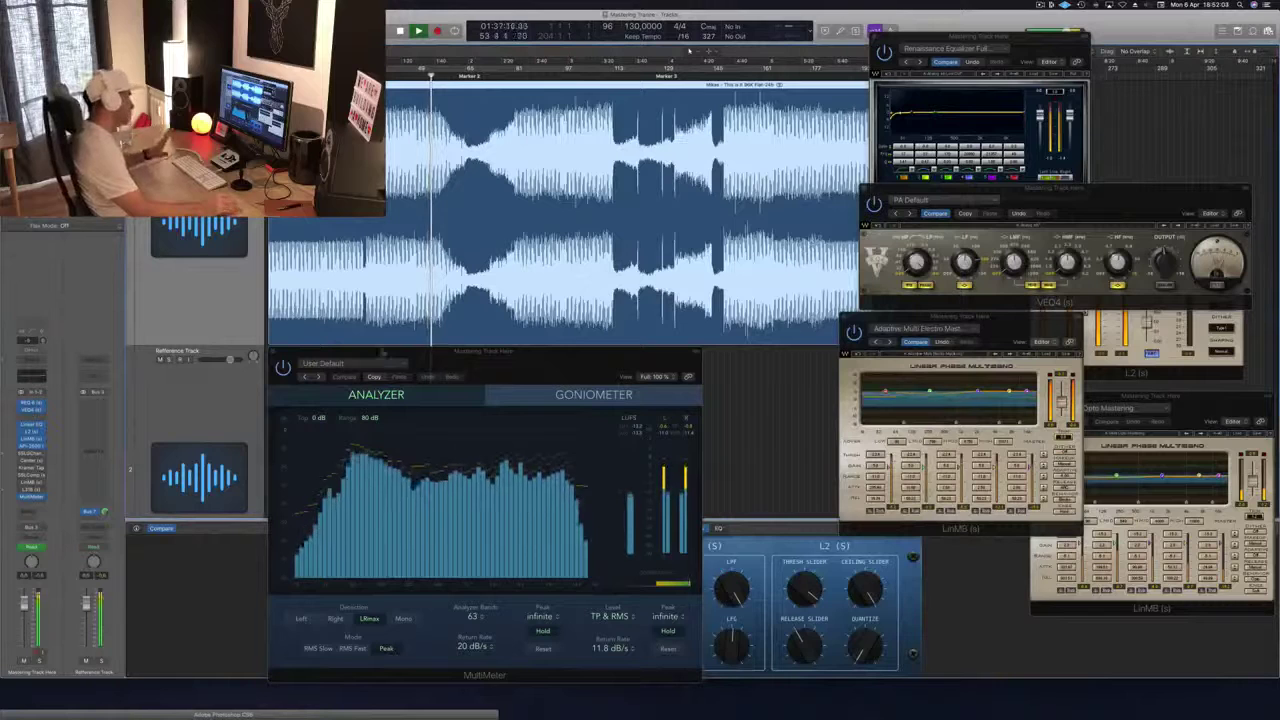
{"action": "left_click", "coordinate": [31, 454]}
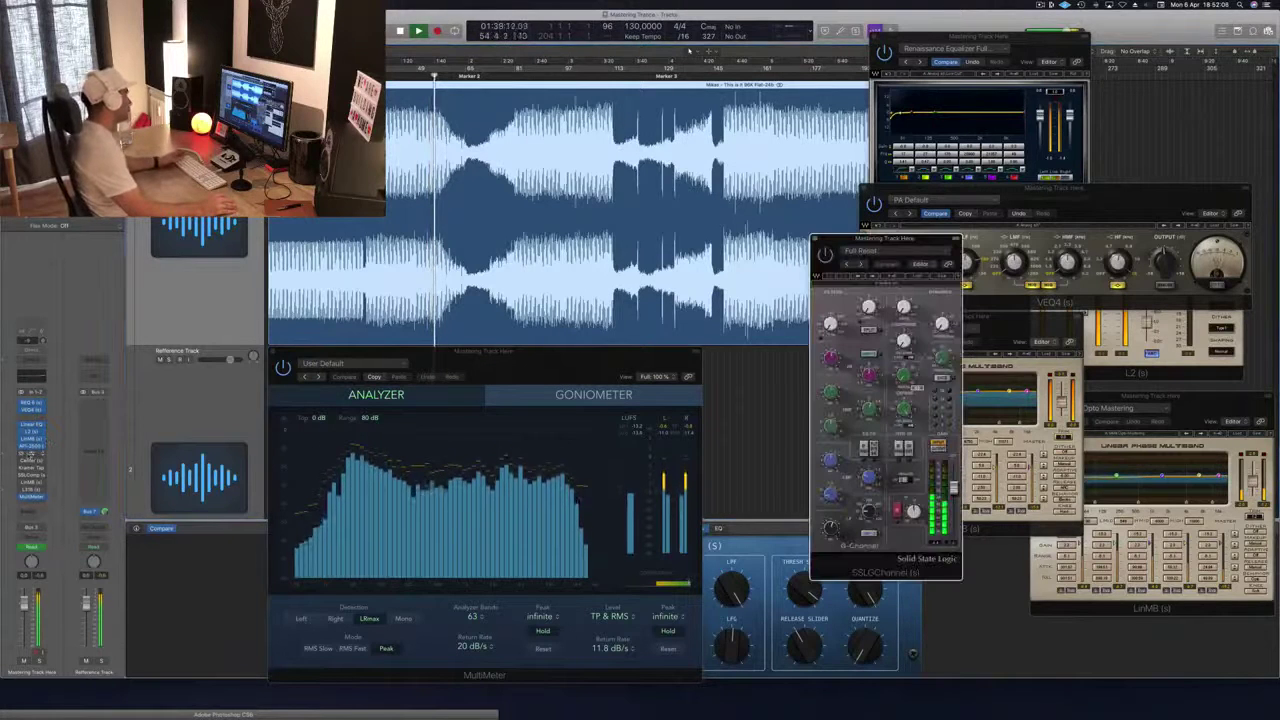
{"action": "left_click", "coordinate": [31, 454]}
Open the Center plug-in beside the REQ 6 and VEQ4 windows, stop playback, and move the playhead to bar 81.
{"action": "left_click", "coordinate": [31, 461]}
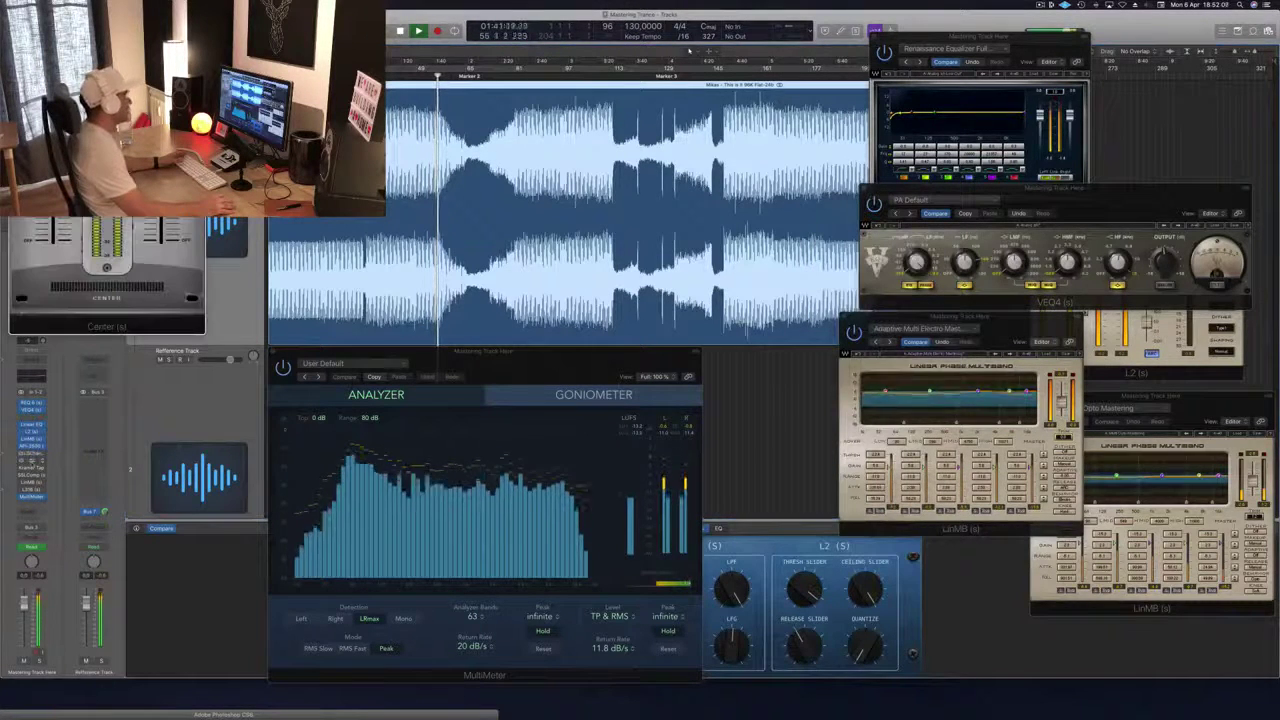
{"action": "left_click_drag", "start_coordinate": [157, 33], "coordinate": [900, 180]}
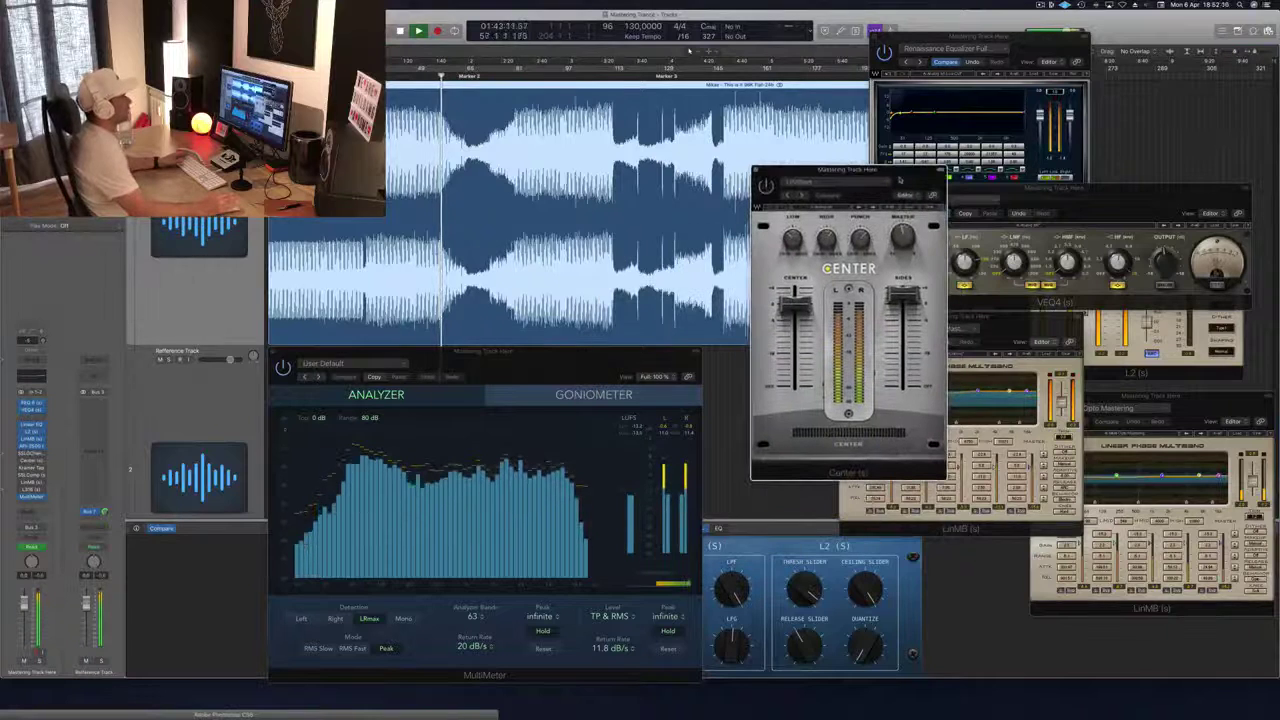
{"action": "key", "text": "space"}
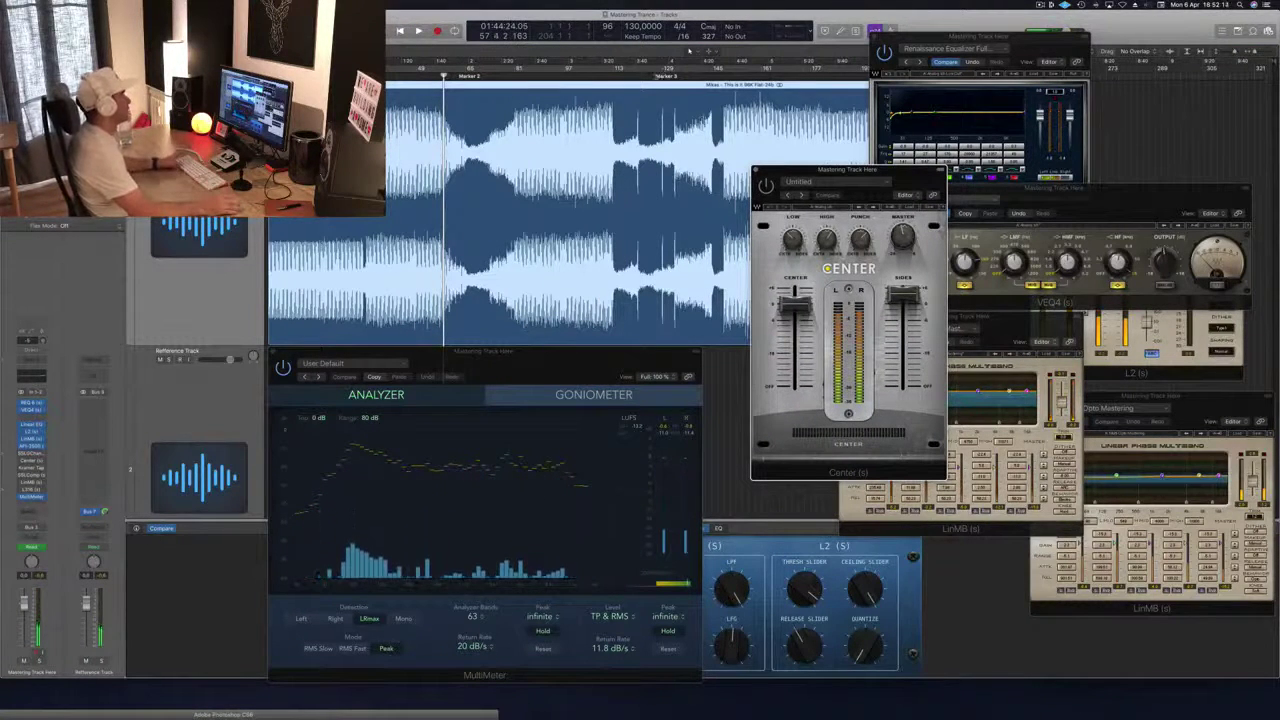
{"action": "key", "text": "alt+period"}
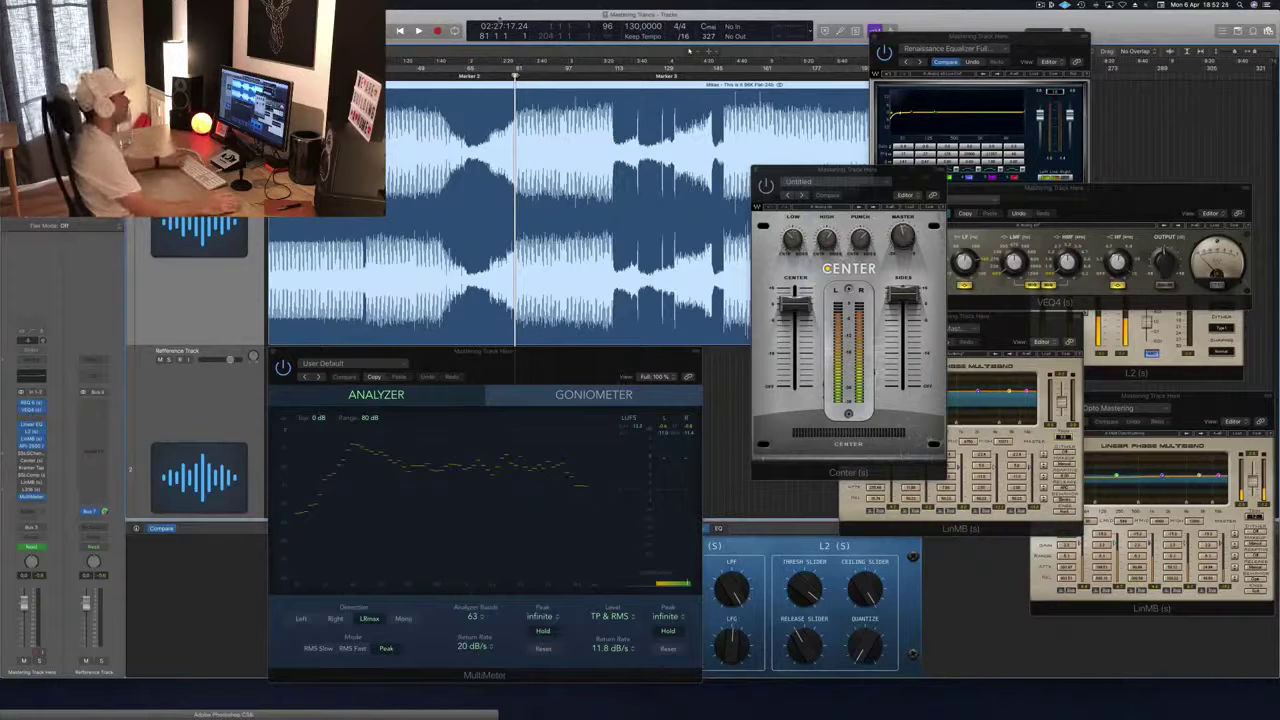
Play and pause a short passage from bar 81 with Center bypassed, and move the Center window away from the VEQ4.
{"action": "key", "text": "space"}
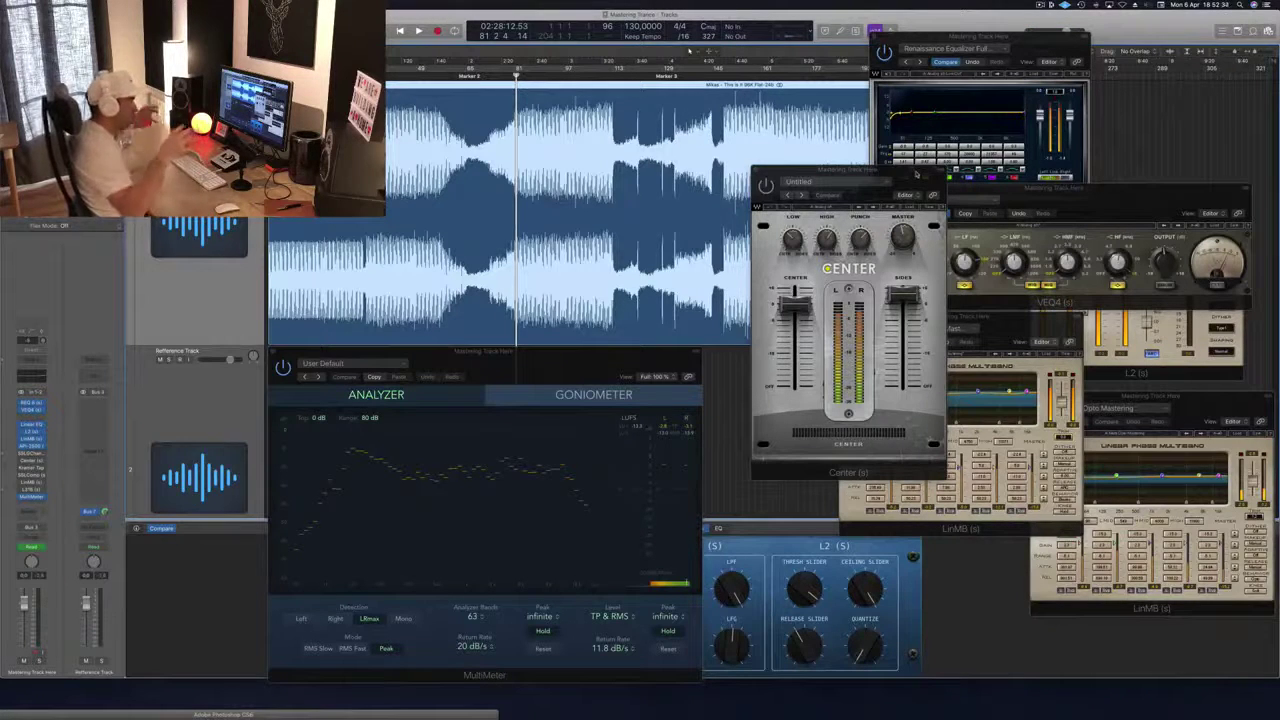
{"action": "key", "text": "space"}
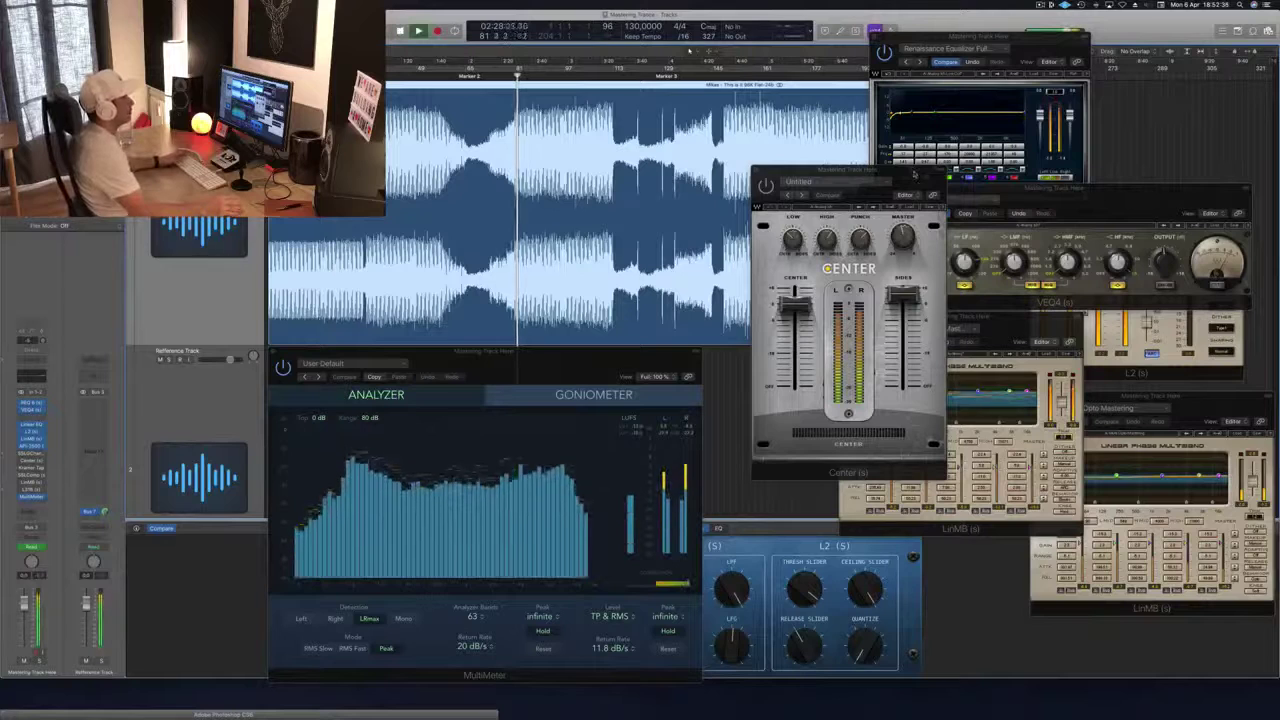
{"action": "left_click_drag", "start_coordinate": [916, 173], "coordinate": [892, 173]}
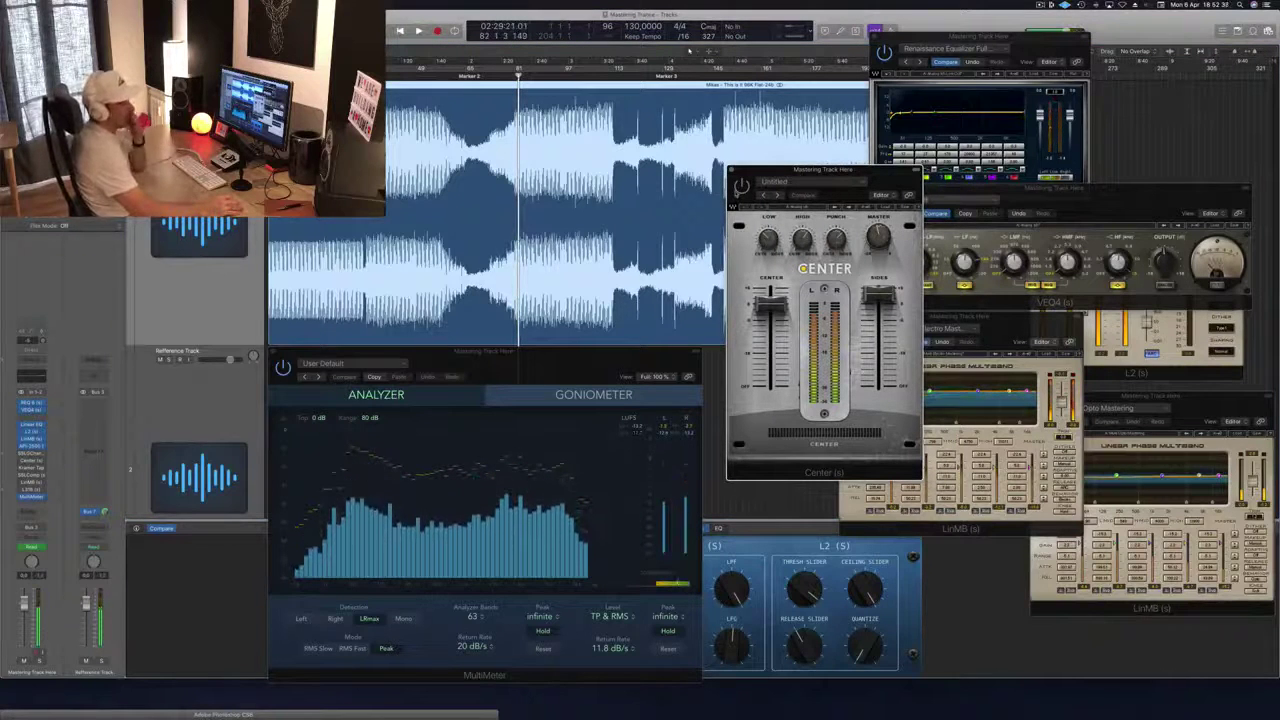
{"action": "left_click", "coordinate": [820, 182]}
{"action": "left_click", "coordinate": [820, 182]}
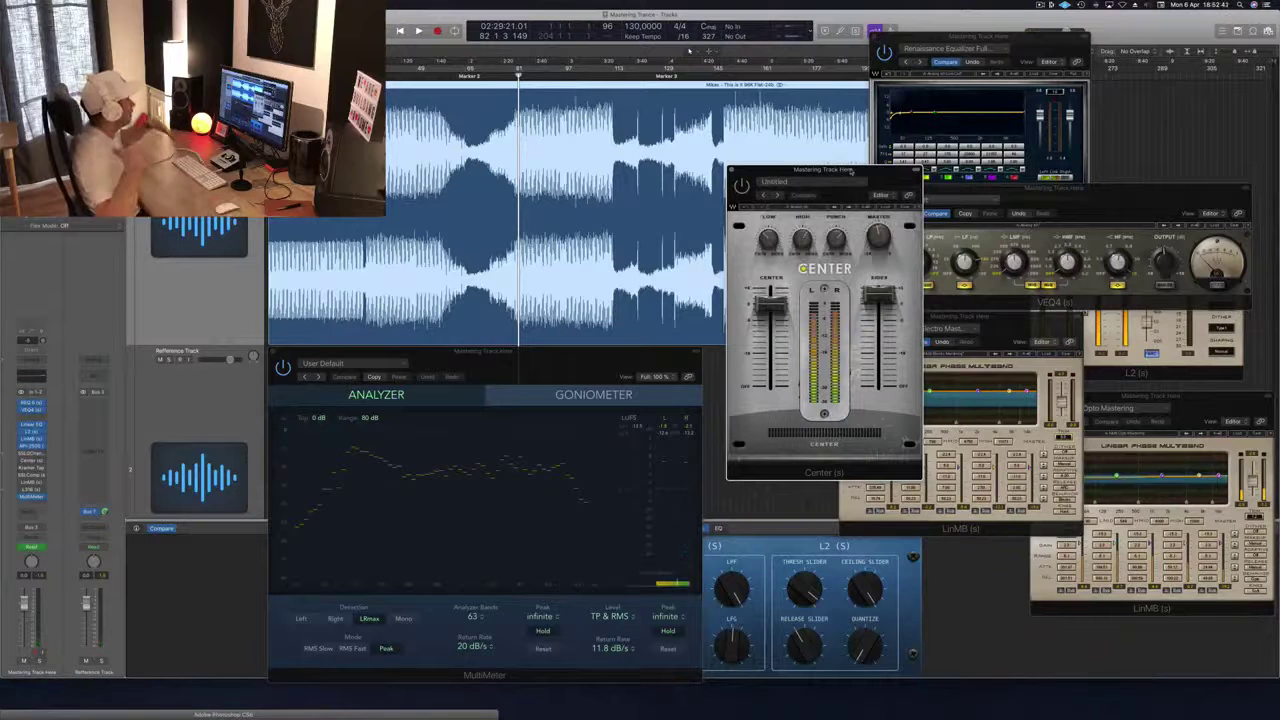
{"action": "left_click_drag", "start_coordinate": [850, 171], "coordinate": [859, 172]}
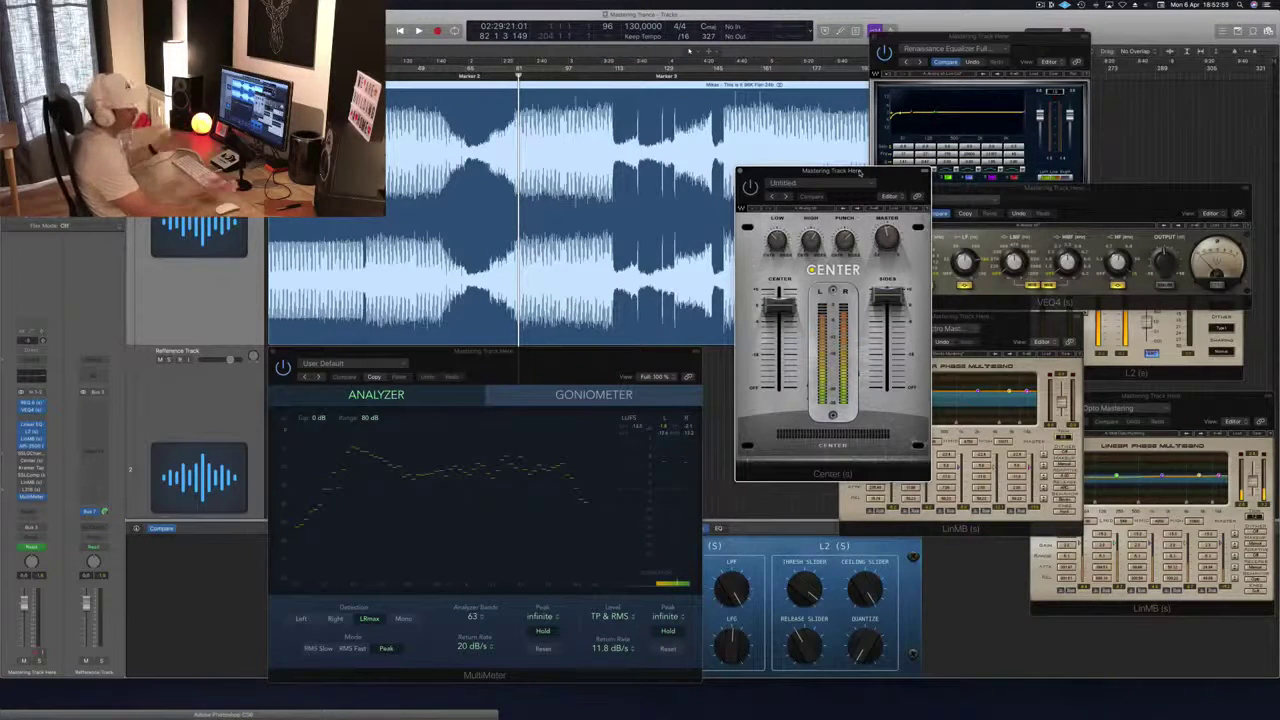
Enable the Center plug-in on the mastering track, audition it during playback, and close its window.
{"action": "key", "text": "space"}
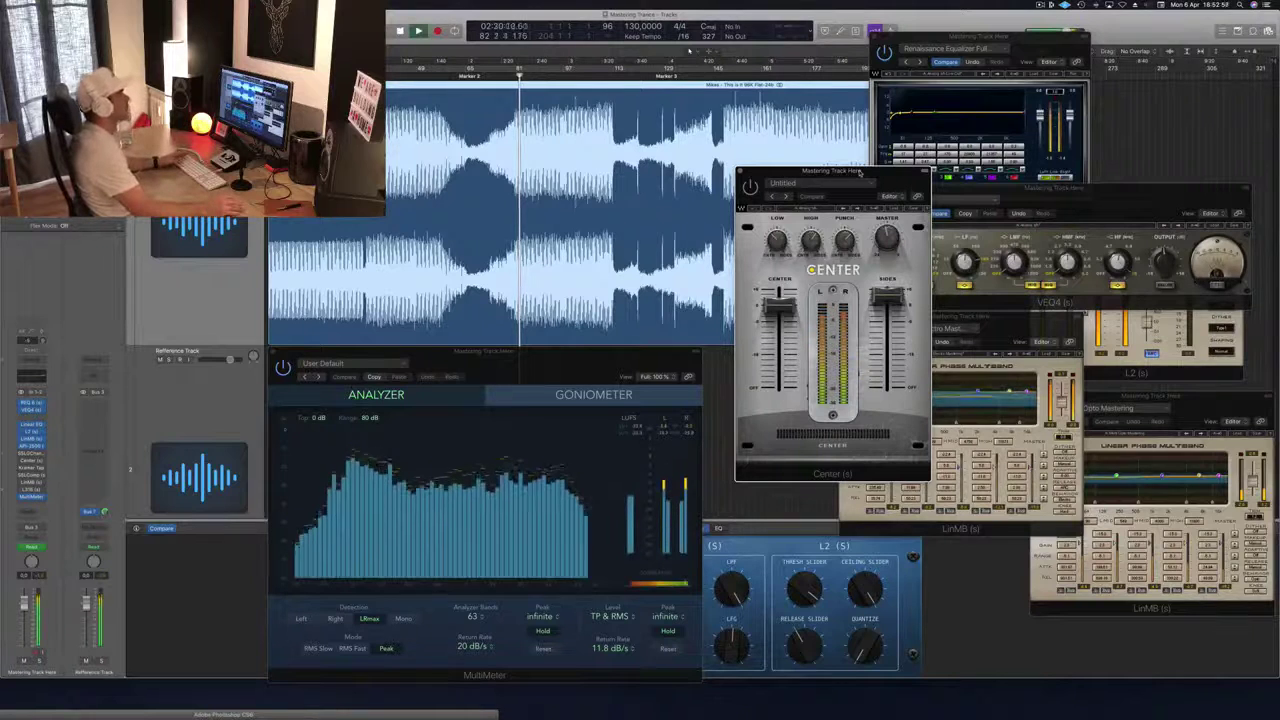
{"action": "left_click", "coordinate": [752, 188]}
{"action": "left_click_drag", "start_coordinate": [772, 172], "coordinate": [749, 177]}
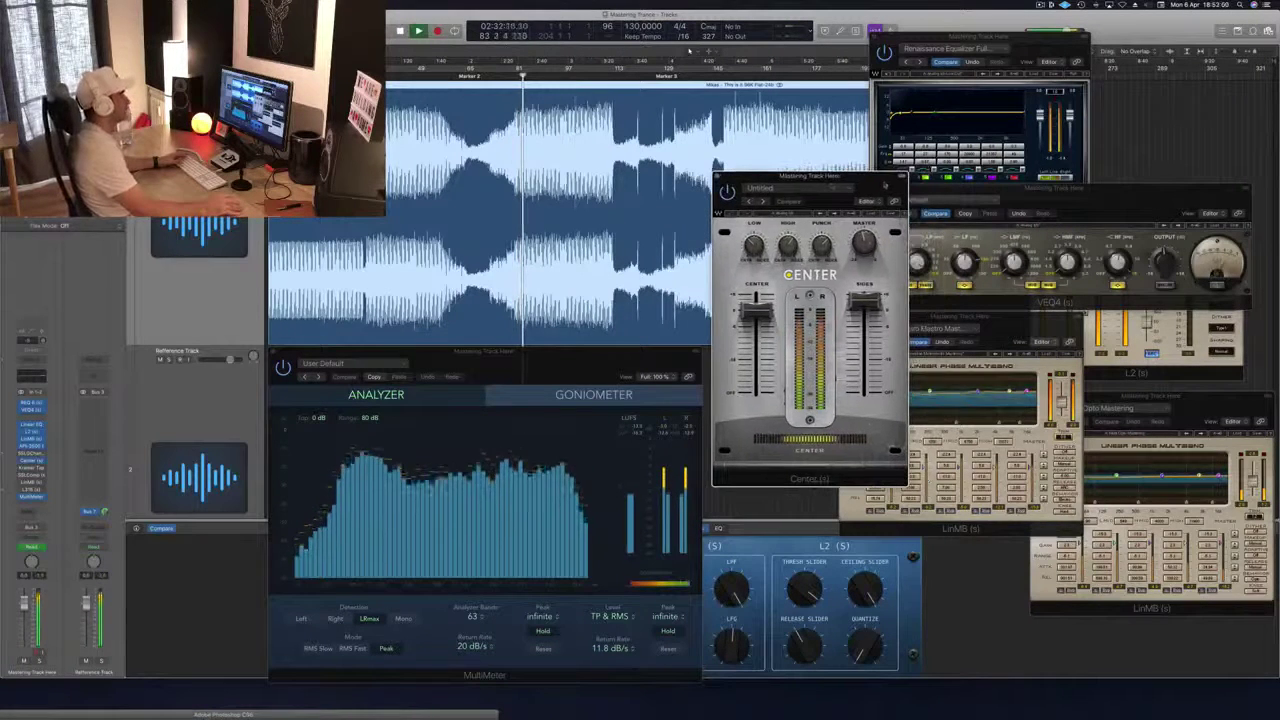
{"action": "key", "text": "space"}
{"action": "key", "text": "space"}
{"action": "left_click_drag", "start_coordinate": [883, 181], "coordinate": [875, 183]}
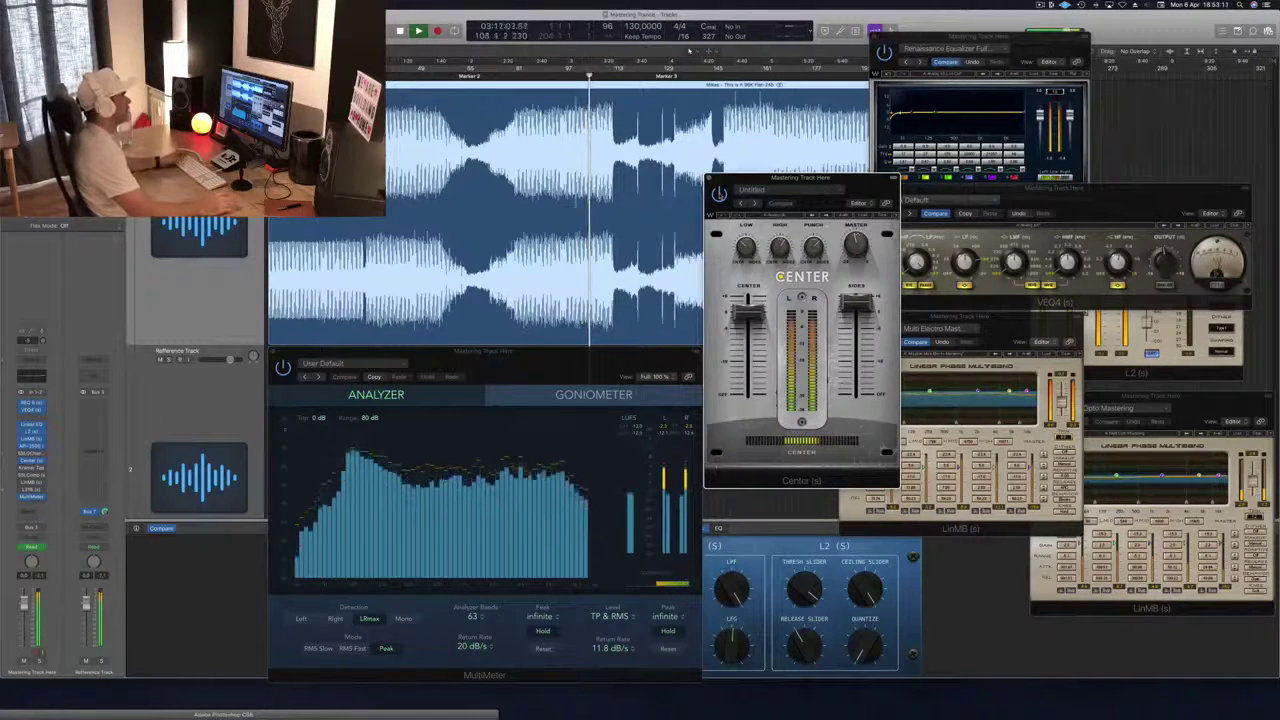
{"action": "left_click_drag", "start_coordinate": [851, 179], "coordinate": [859, 181]}
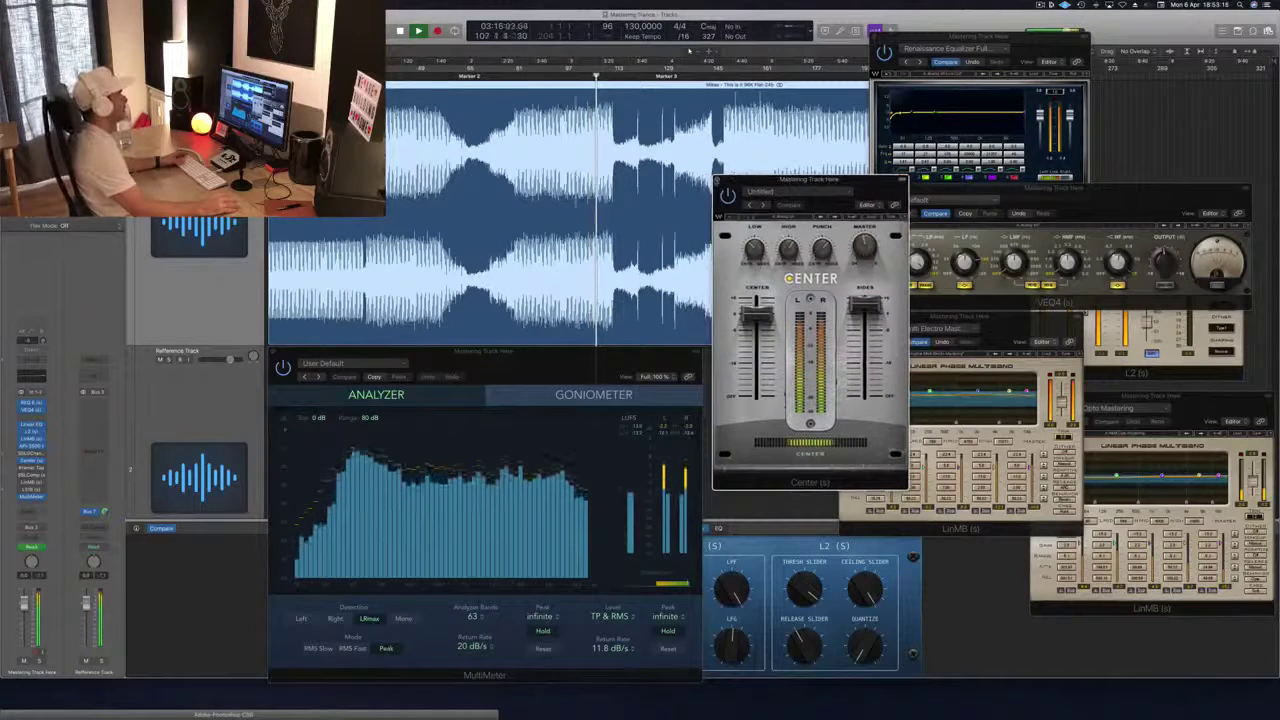
{"action": "left_click", "coordinate": [719, 181]}
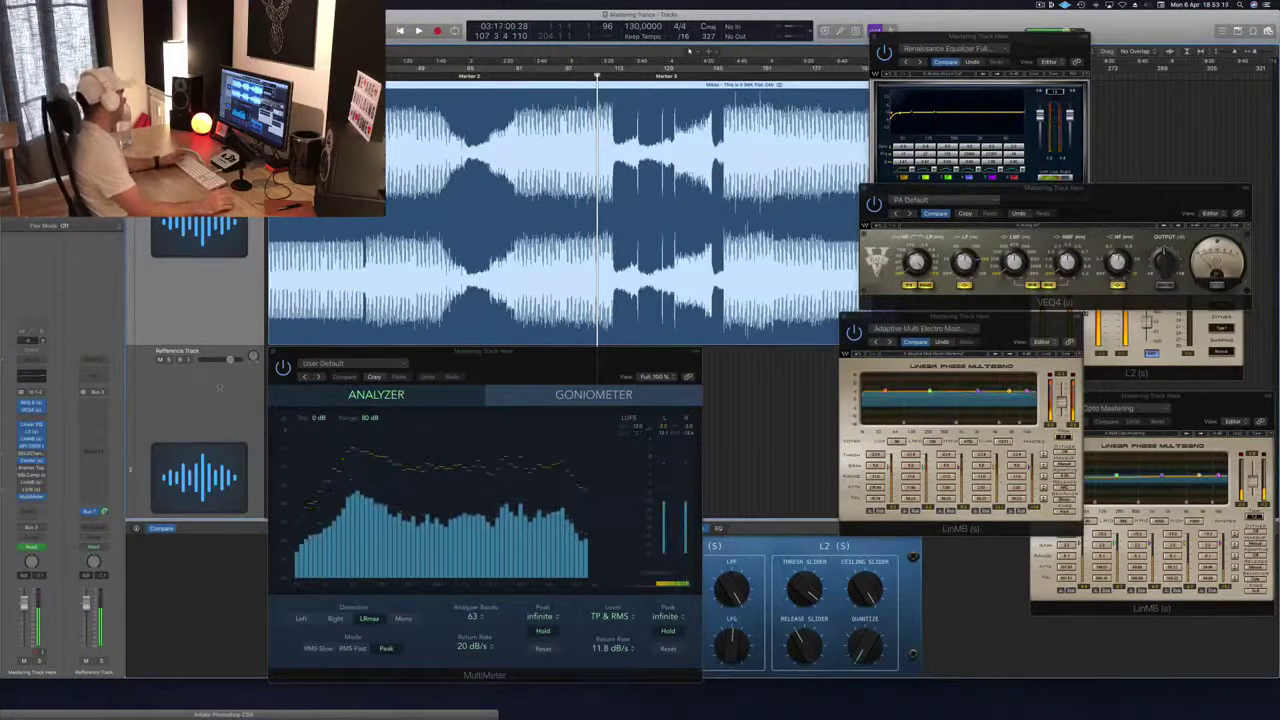
Open the mastering track's Kramer Tape plug-in in the middle of the arrangement, inspect it while bypassed, and close its window.
{"action": "left_click", "coordinate": [33, 468]}
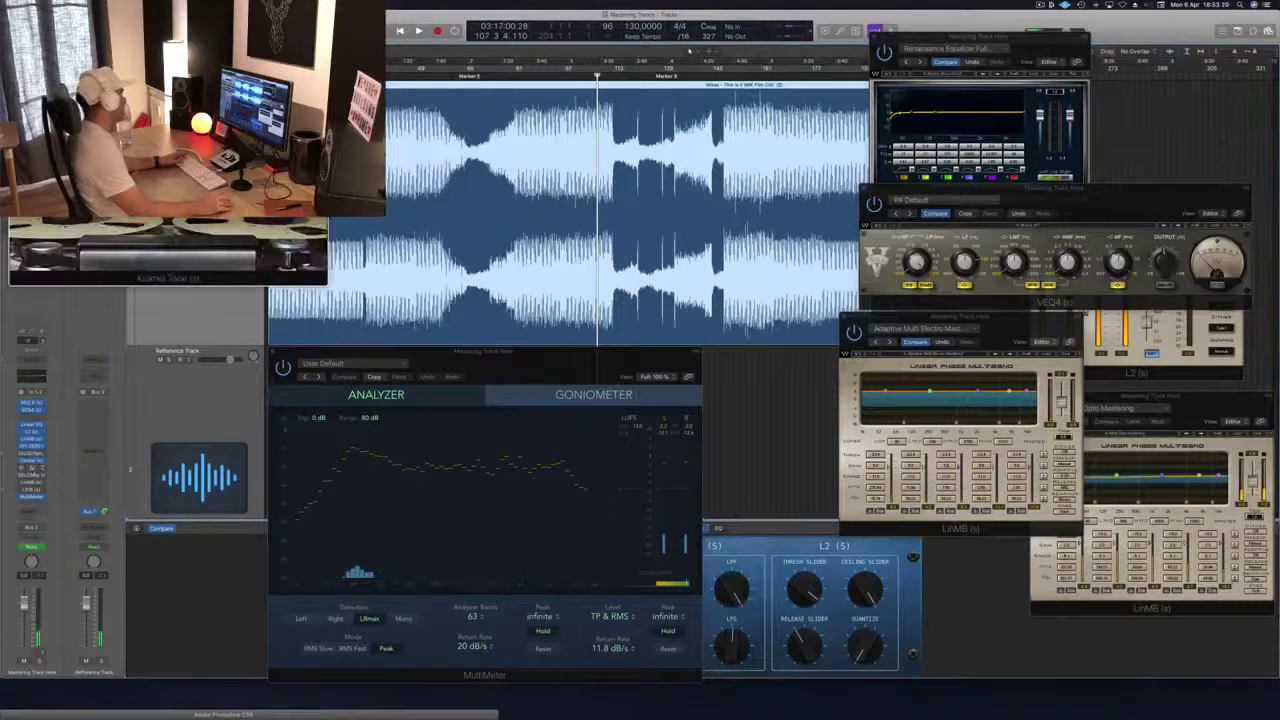
{"action": "left_click_drag", "start_coordinate": [246, 39], "coordinate": [794, 219]}
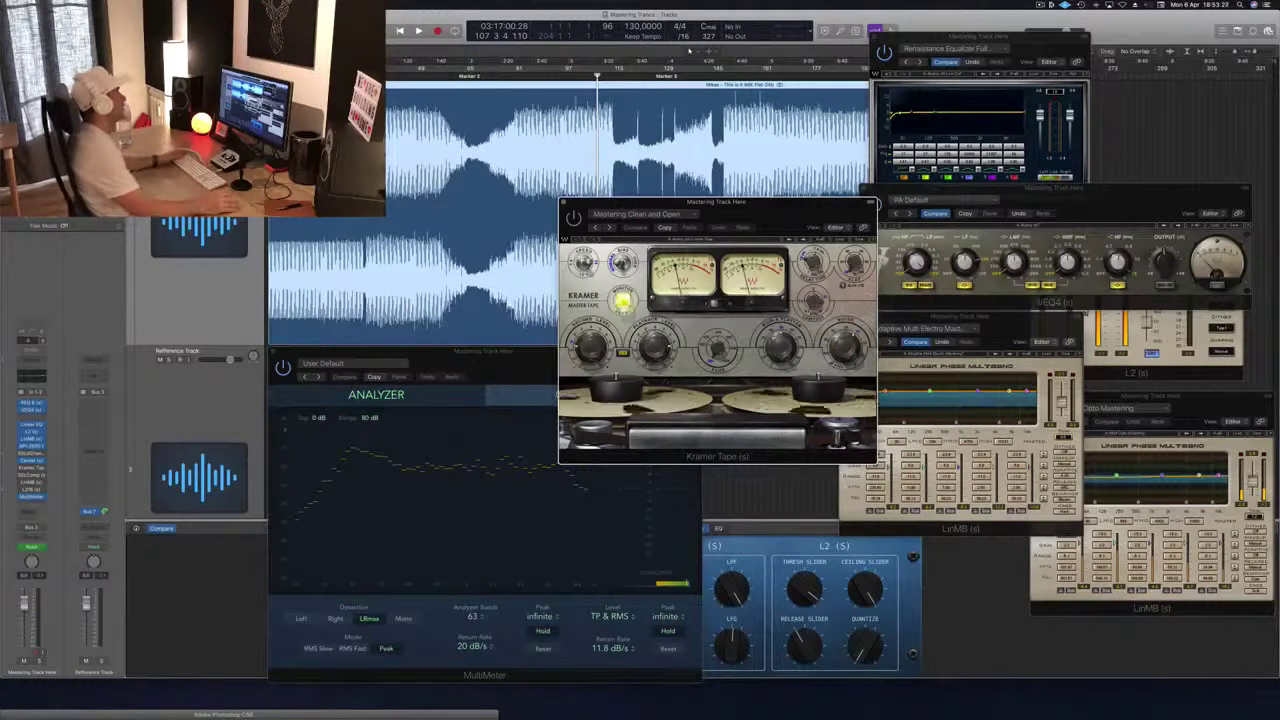
{"action": "left_click", "coordinate": [563, 203]}
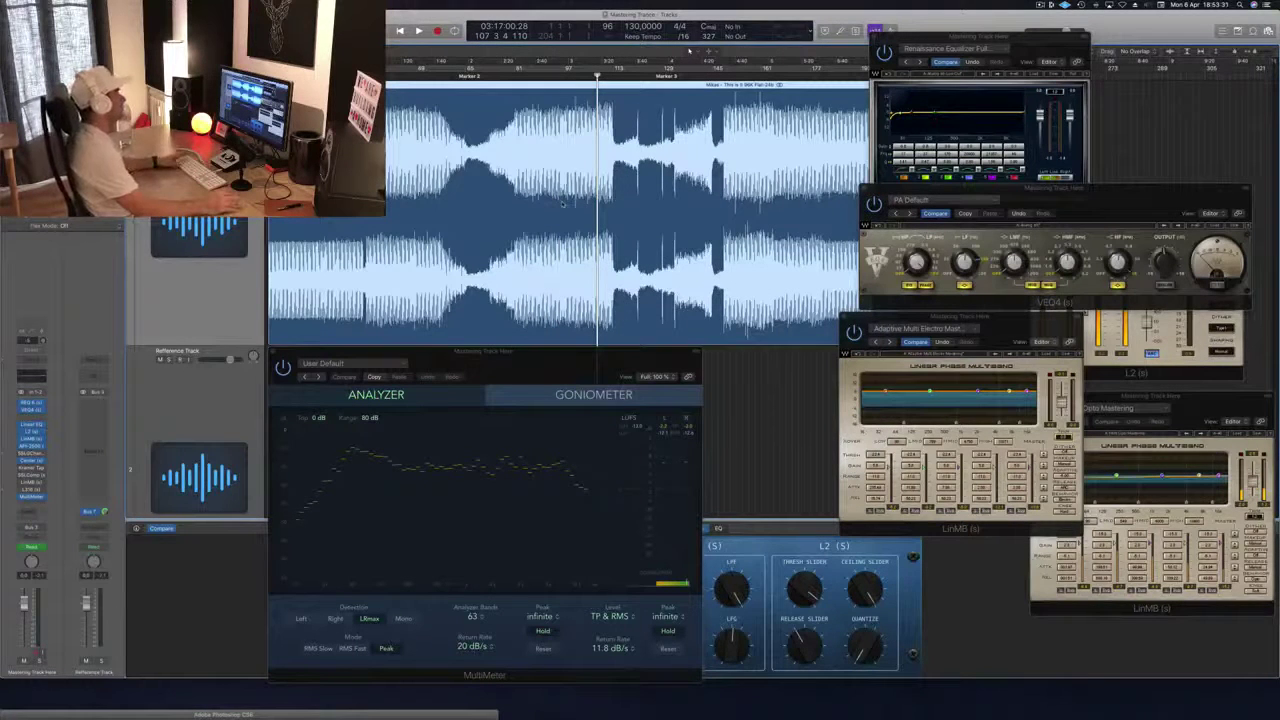
Open and enable the SSLComp on the mastering track, and audition it over a short stretch of playback.
{"action": "key", "text": "space"}
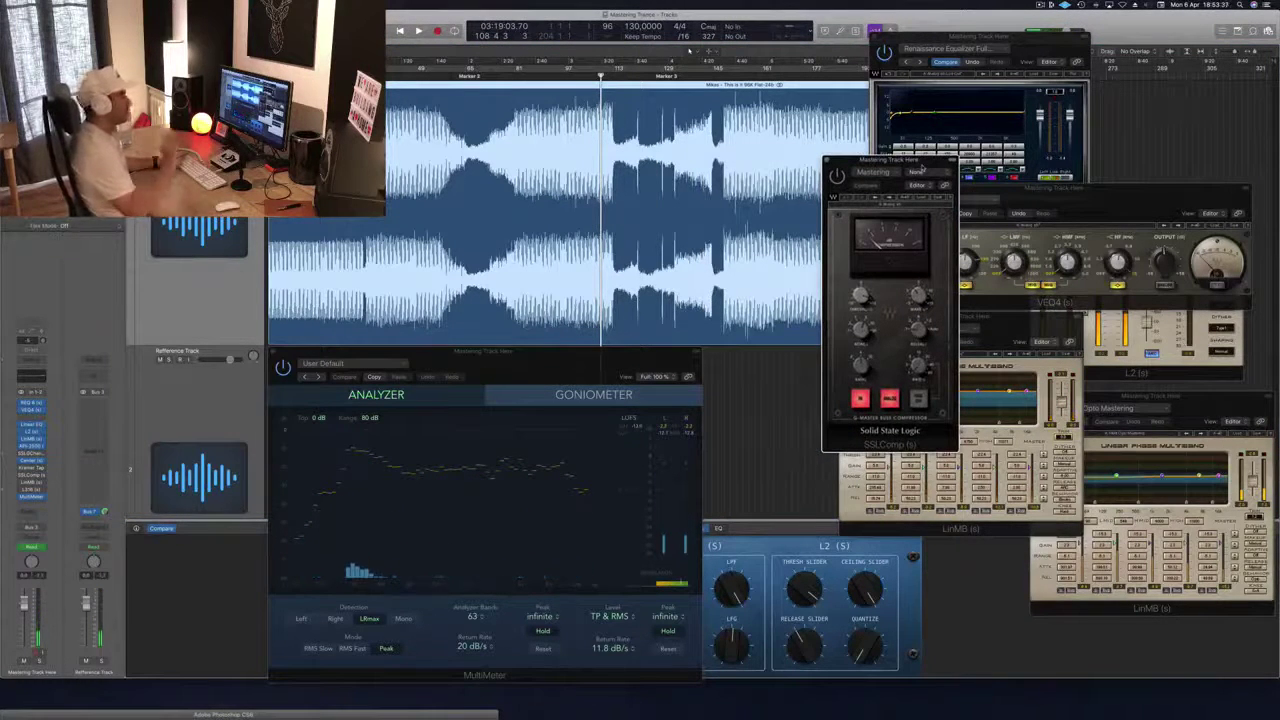
{"action": "key", "text": "space"}
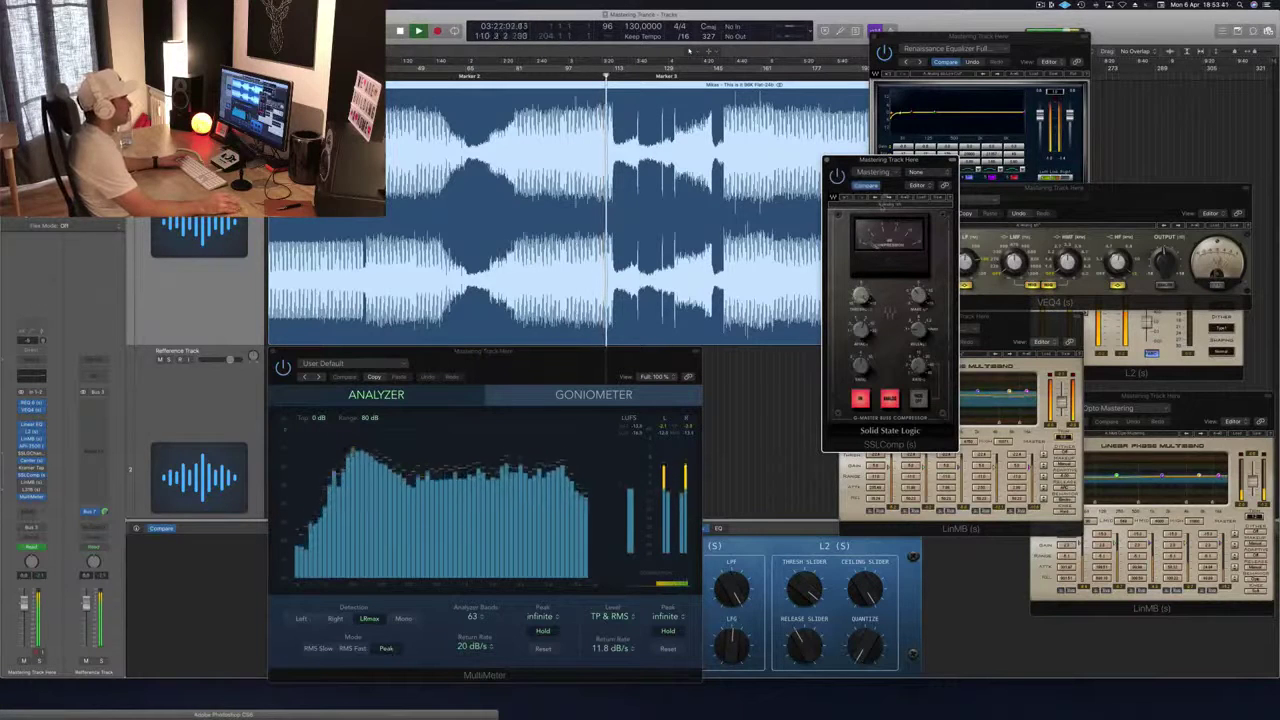
{"action": "left_click_drag", "start_coordinate": [892, 169], "coordinate": [900, 177]}
{"action": "key", "text": "space"}
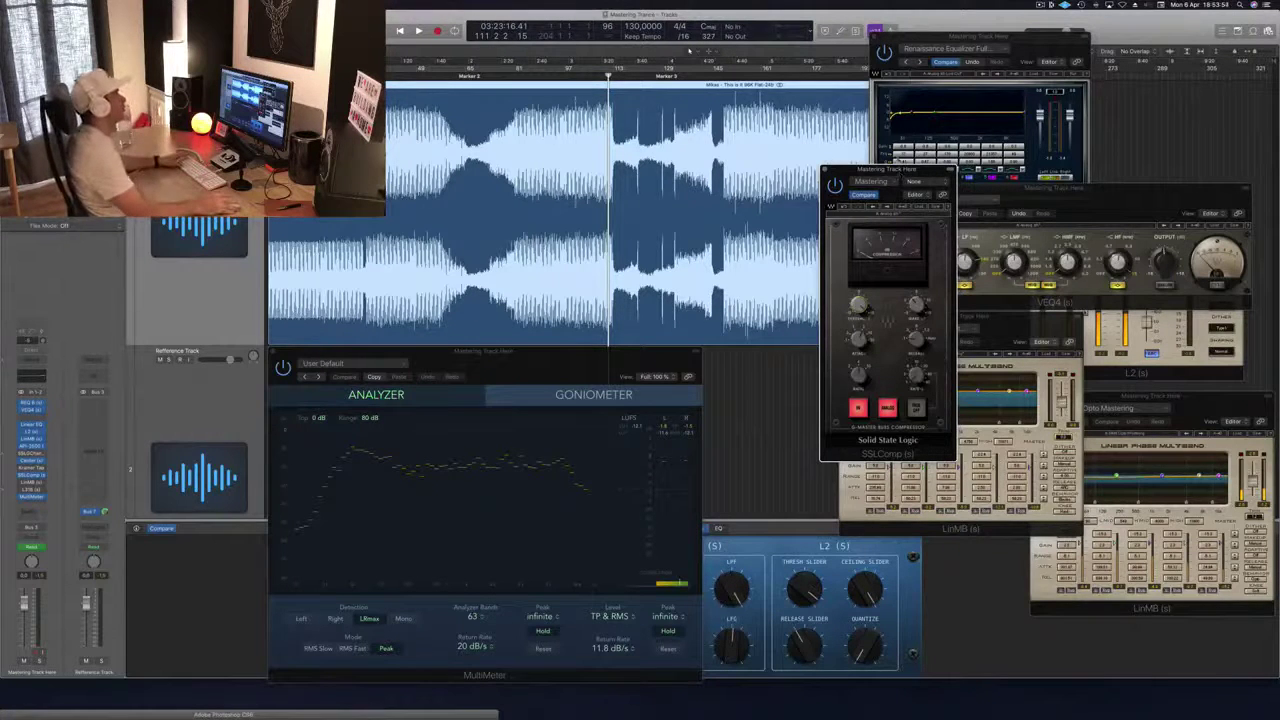
Audition the SSLComp from bar 93 and from the start of the track, and close its window.
{"action": "left_click", "coordinate": [552, 80]}
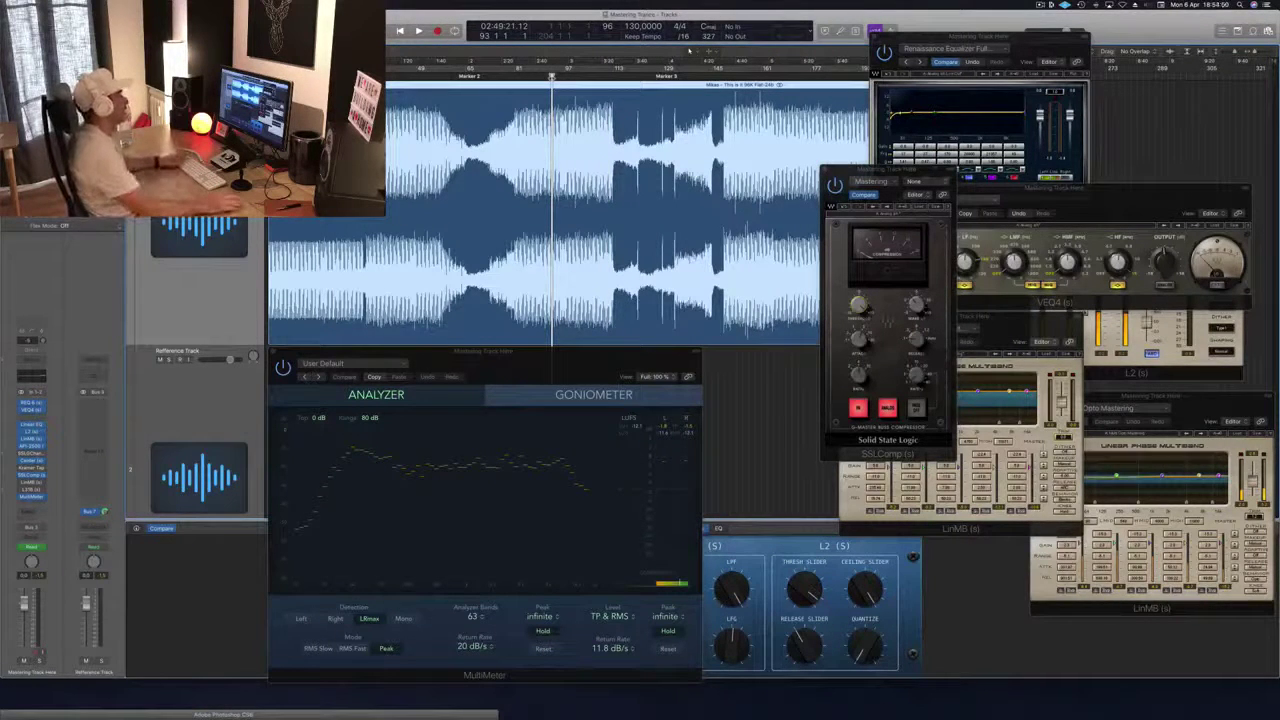
{"action": "key", "text": "space"}
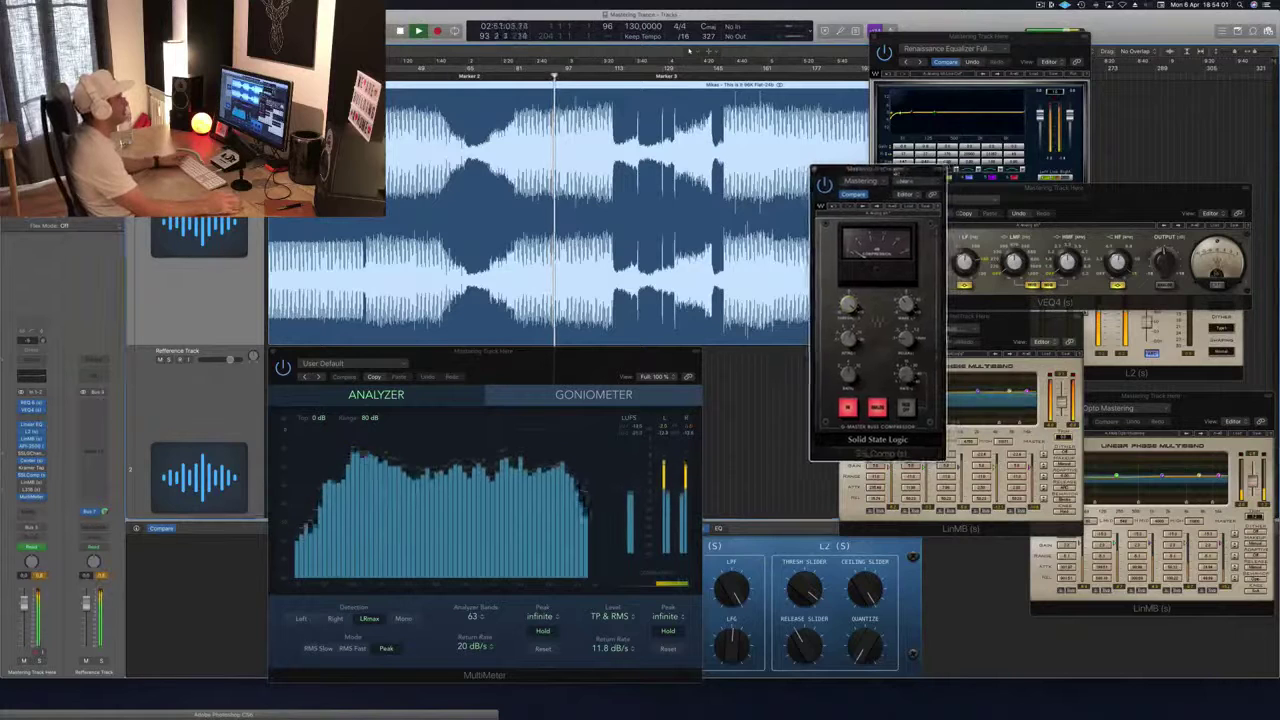
{"action": "key", "text": "space"}
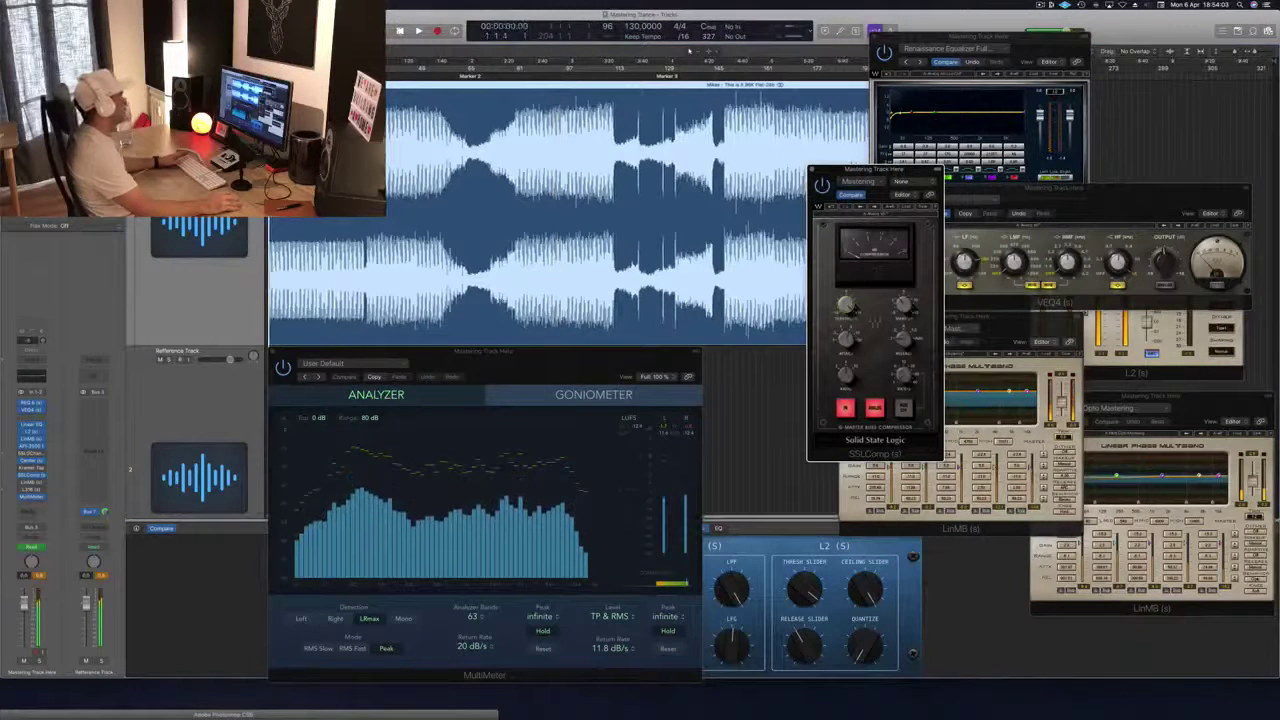
{"action": "key", "text": "space"}
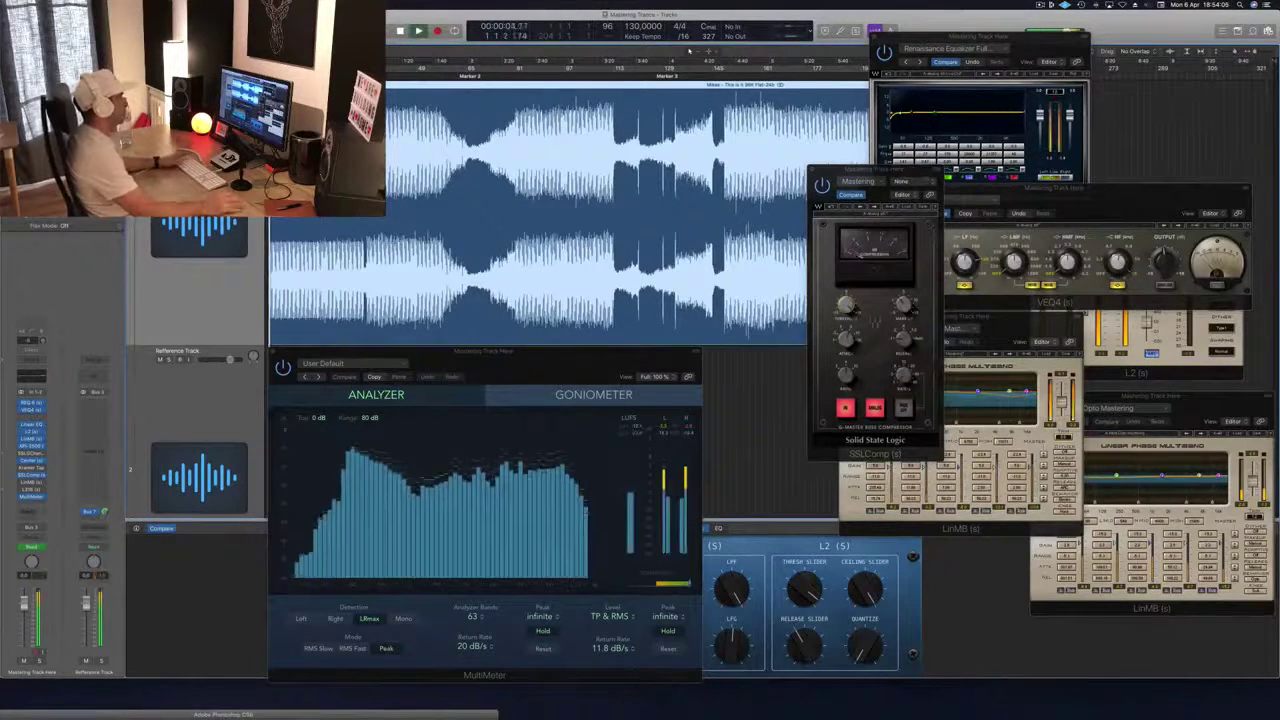
{"action": "left_click_drag", "start_coordinate": [876, 169], "coordinate": [846, 168]}
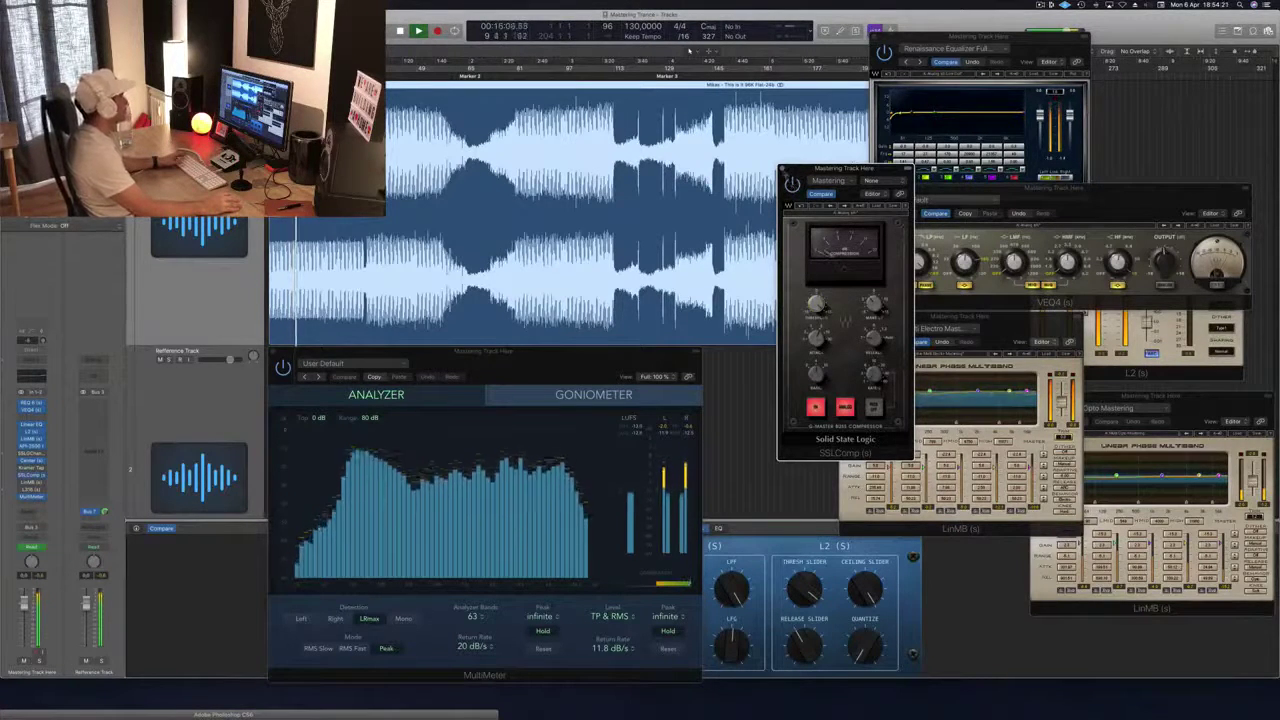
{"action": "left_click", "coordinate": [785, 170]}
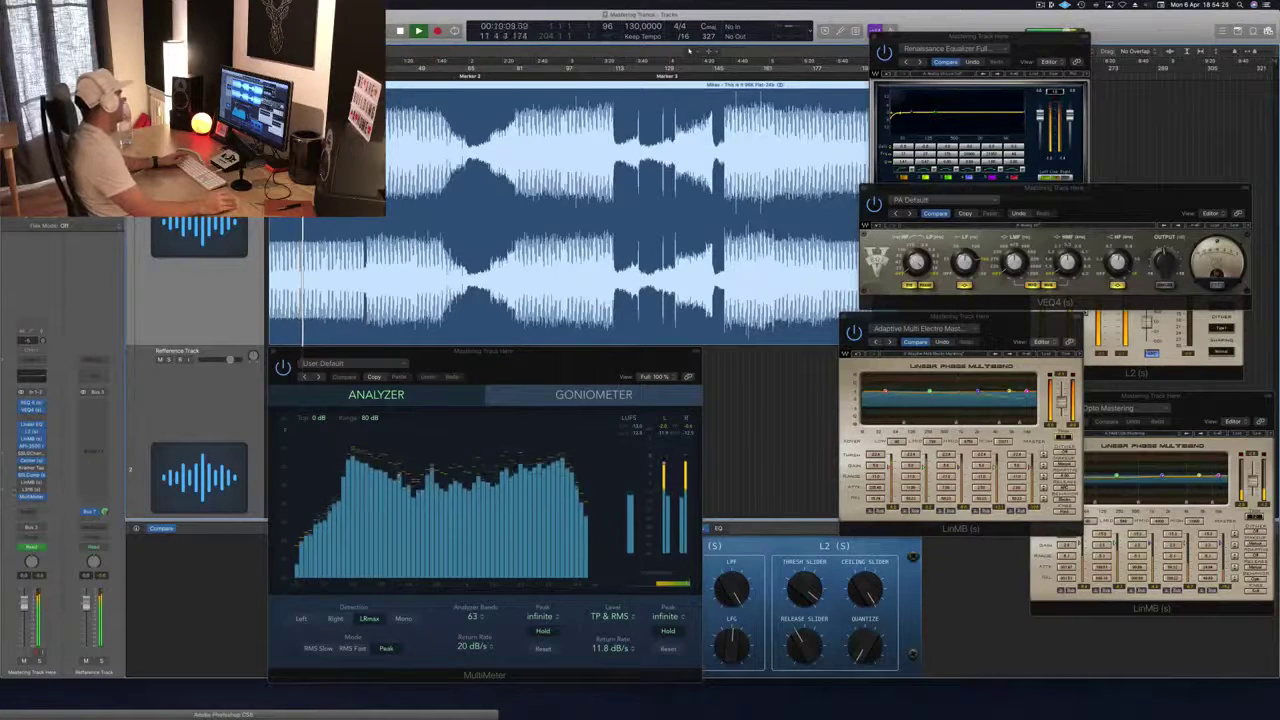
Bring up the LinMB with the Multi Opto Mastering preset and move its window over beside the other LinMB.
{"action": "left_click", "coordinate": [32, 483]}
{"action": "left_click", "coordinate": [32, 483]}
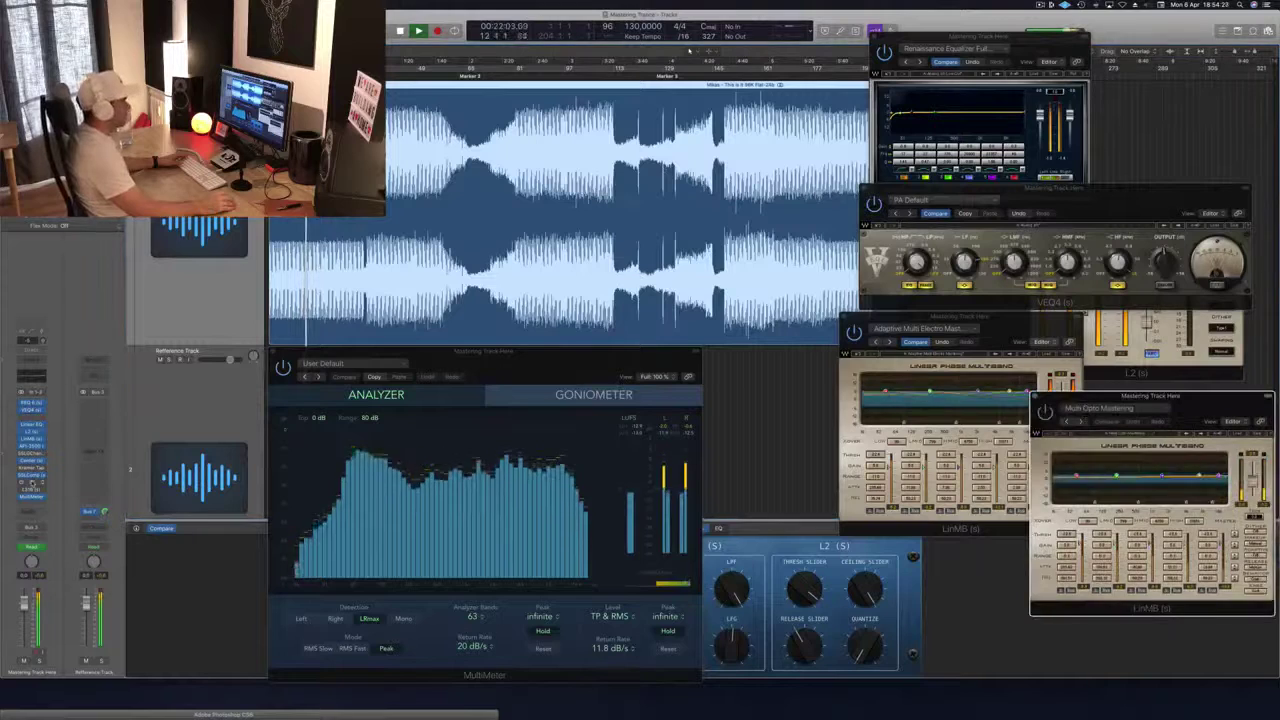
{"action": "left_click_drag", "start_coordinate": [1185, 398], "coordinate": [785, 323]}
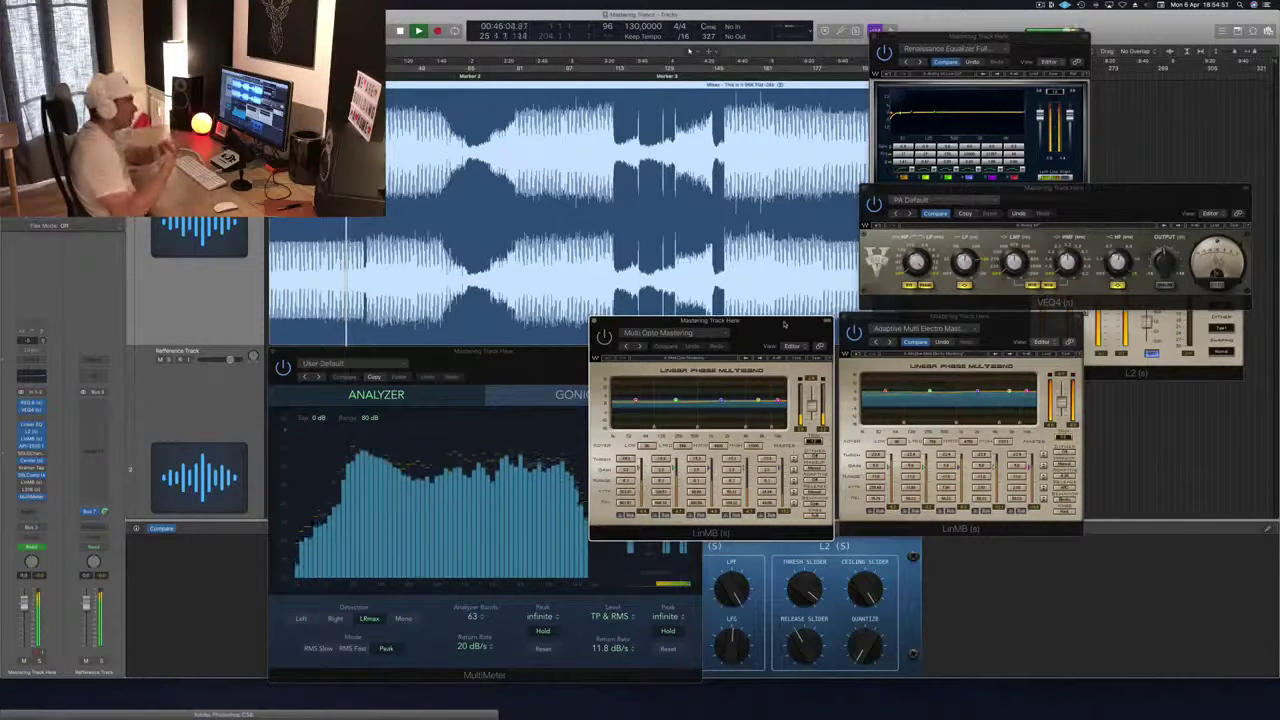
{"action": "left_click_drag", "start_coordinate": [800, 323], "coordinate": [866, 273]}
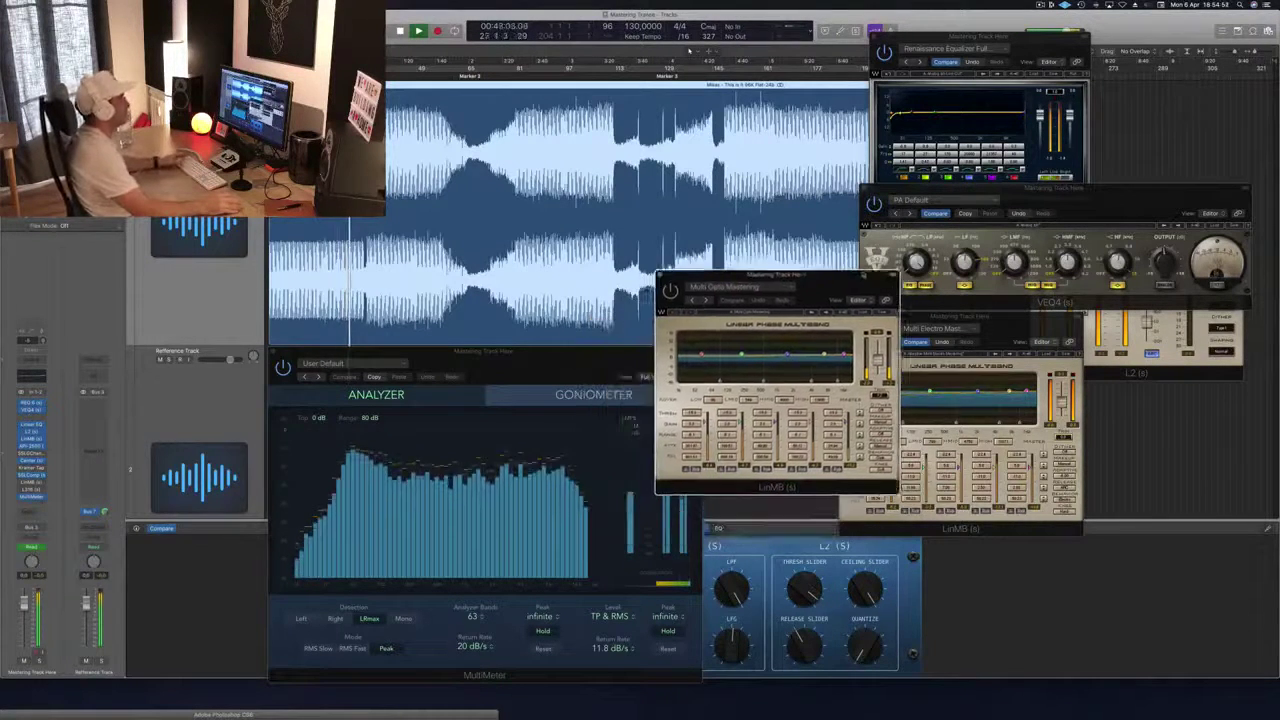
Enable the Multi Opto Mastering LinMB during playback and trim its output level.
{"action": "left_click", "coordinate": [670, 286]}
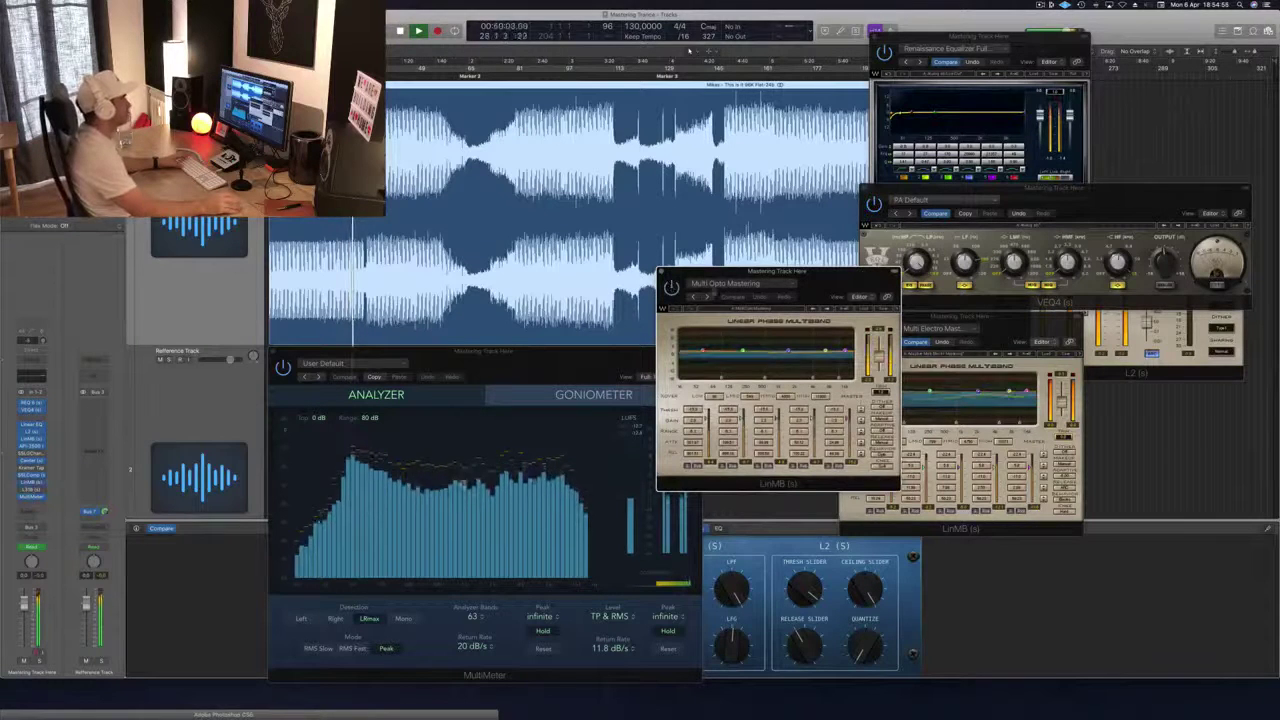
{"action": "left_click_drag", "start_coordinate": [816, 269], "coordinate": [780, 267]}
{"action": "left_click", "coordinate": [846, 390]}
{"action": "left_click_drag", "start_coordinate": [809, 275], "coordinate": [895, 261]}
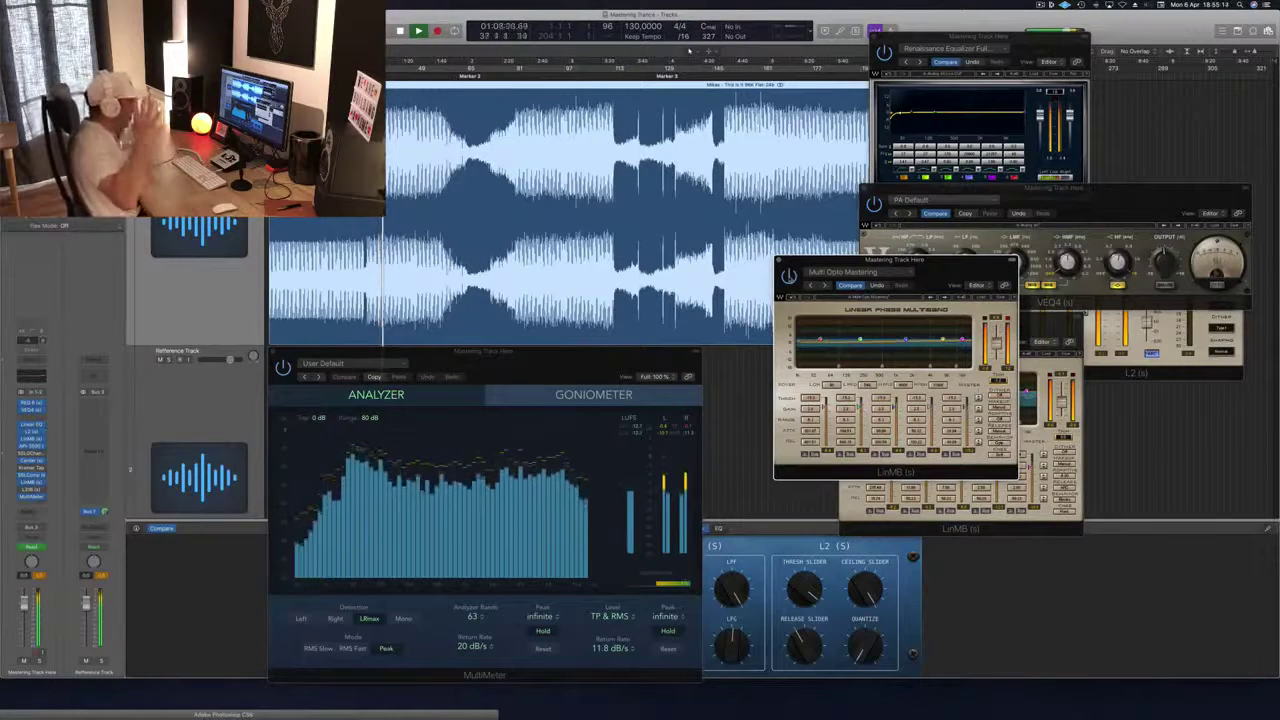
{"action": "left_click_drag", "start_coordinate": [965, 259], "coordinate": [877, 266]}
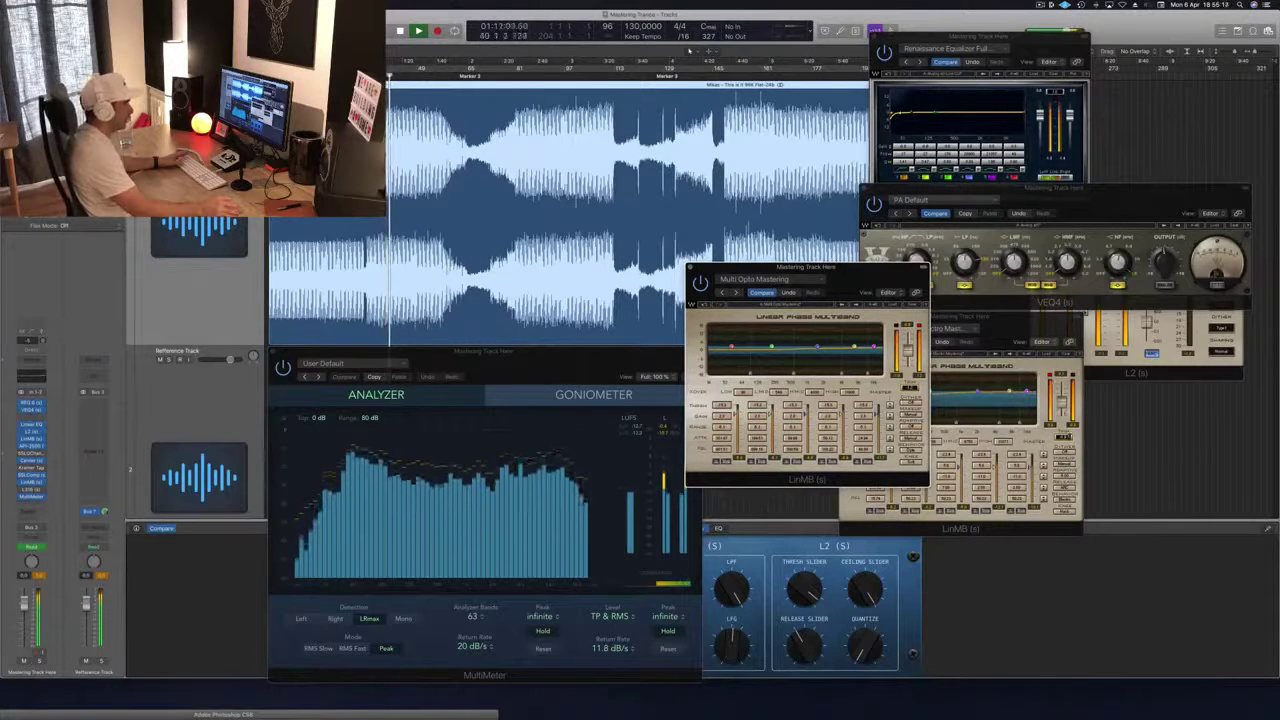
Arrange the Multi Opto Mastering and Adaptive Multi Electro LinMB windows side by side to compare them during playback.
{"action": "left_click", "coordinate": [990, 317]}
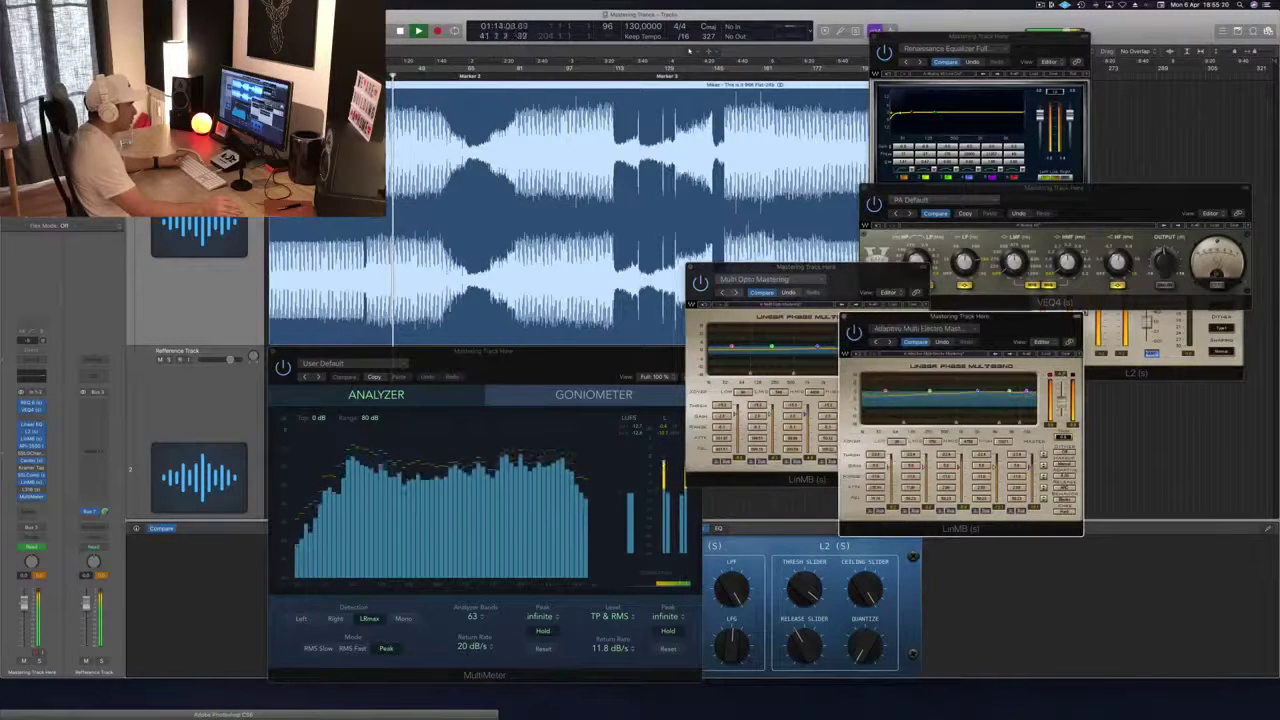
{"action": "left_click_drag", "start_coordinate": [990, 317], "coordinate": [1160, 317]}
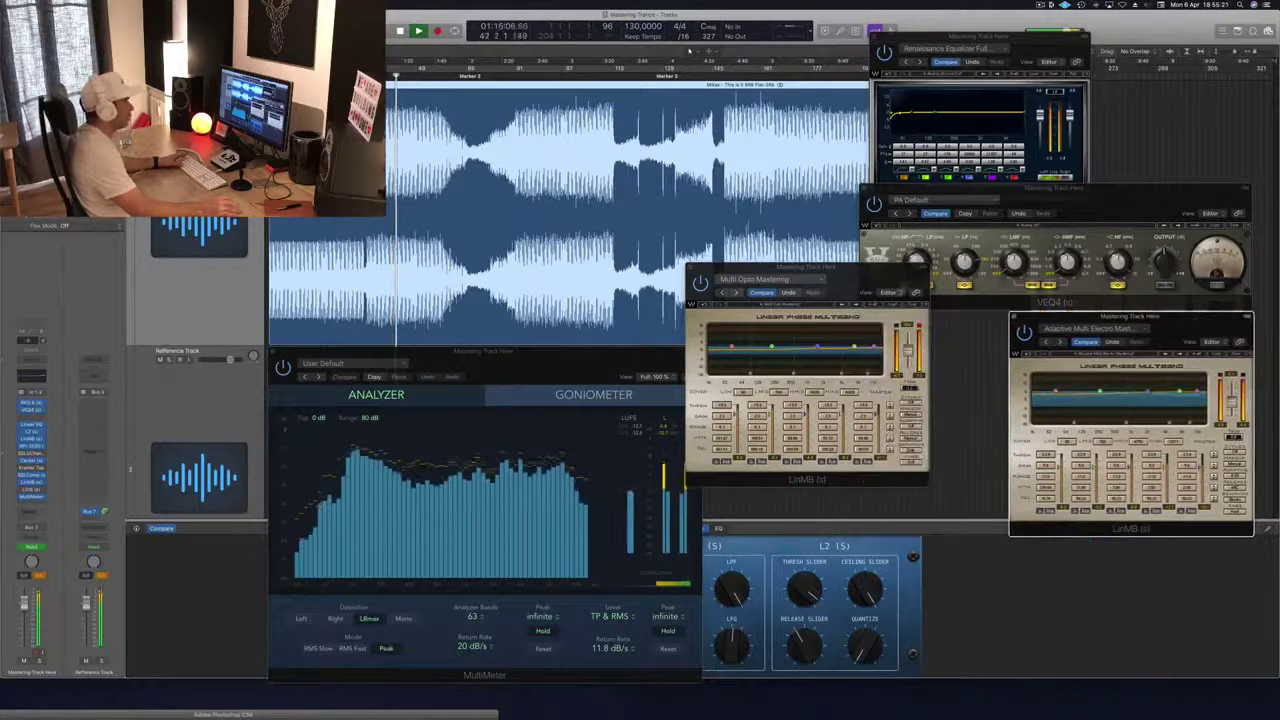
{"action": "left_click_drag", "start_coordinate": [880, 267], "coordinate": [914, 270]}
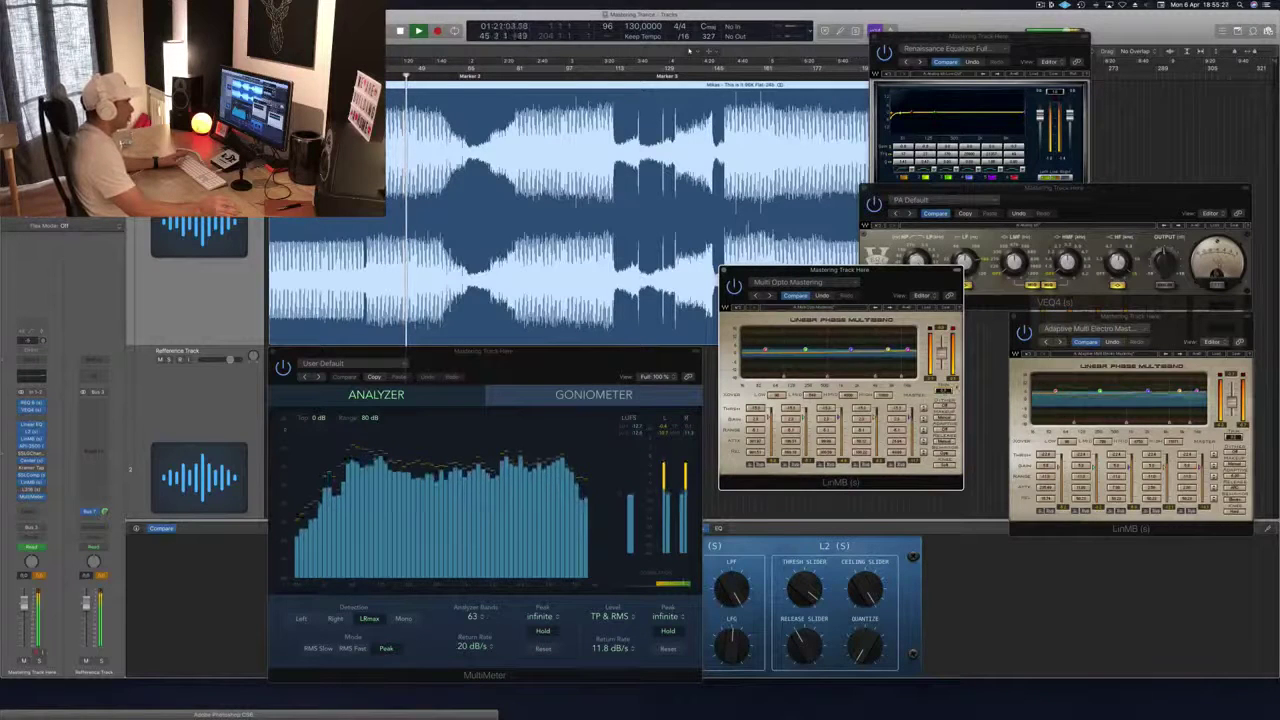
{"action": "left_click_drag", "start_coordinate": [888, 292], "coordinate": [937, 308]}
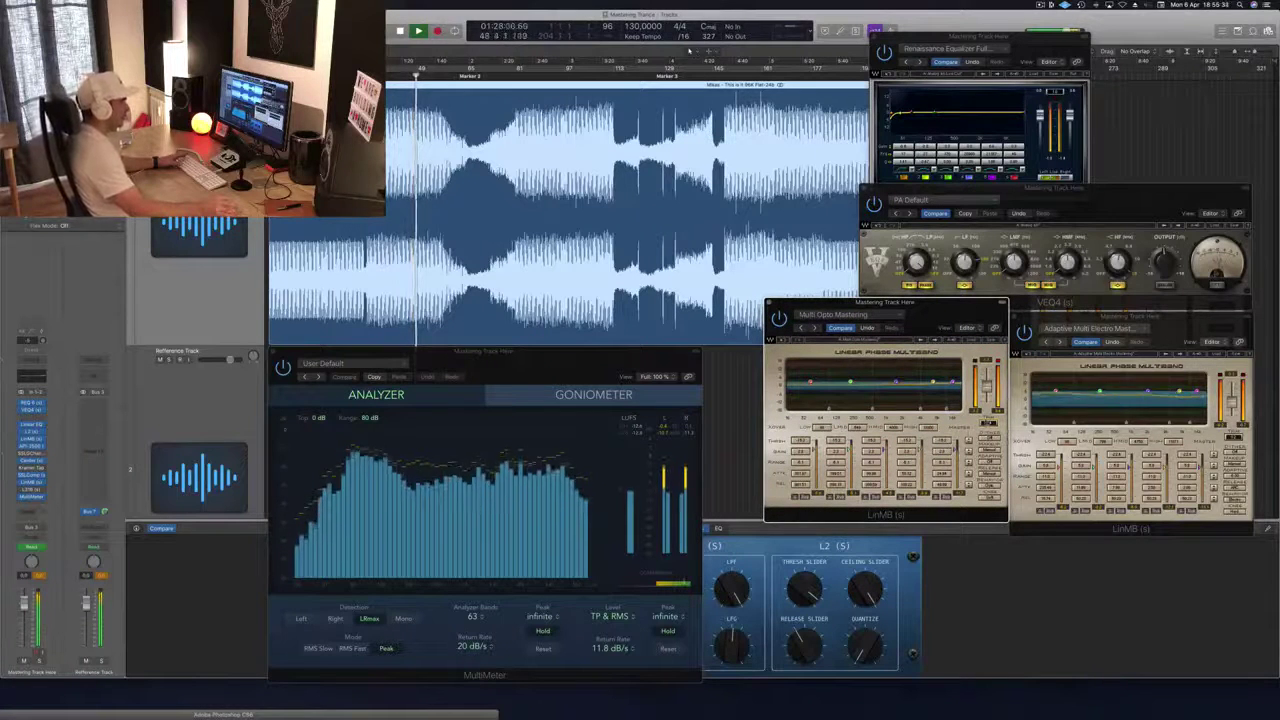
{"action": "mouse_move", "coordinate": [966, 308]}
{"action": "left_mouse_down"}
{"action": "mouse_move", "coordinate": [943, 311]}
{"action": "mouse_move", "coordinate": [956, 318]}
{"action": "left_mouse_up"}
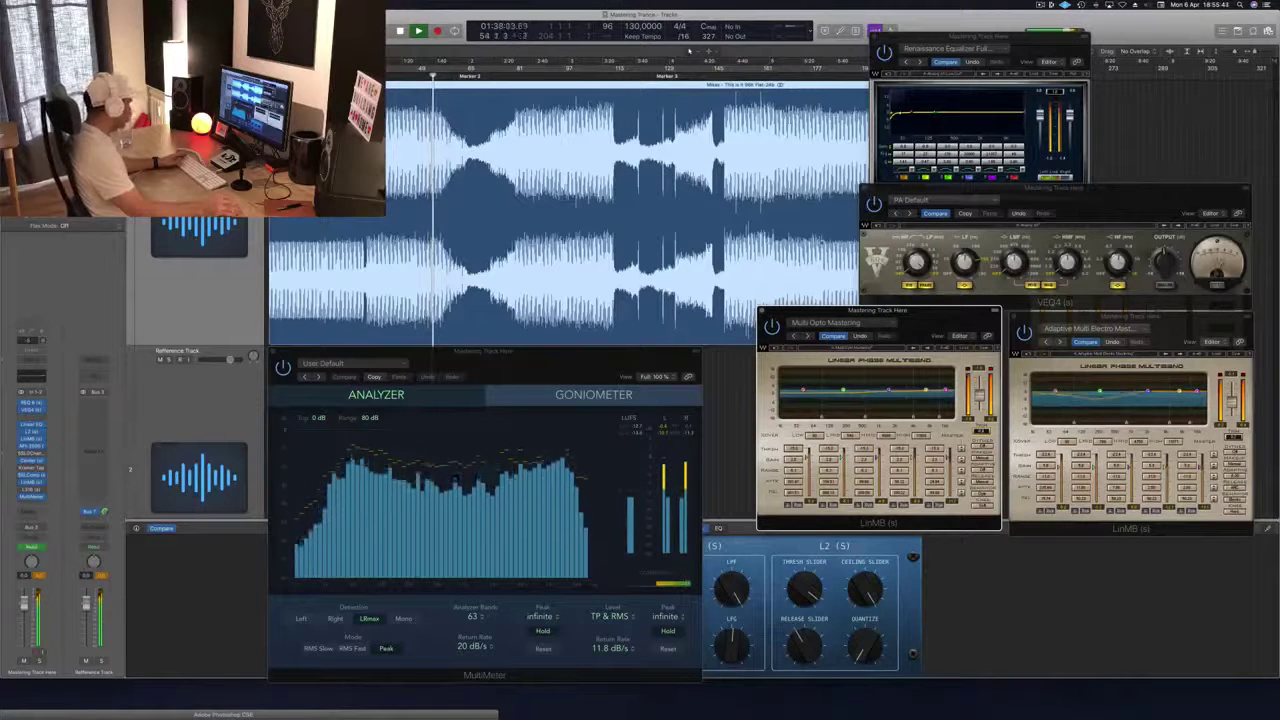
Open the L316 limiter on the mastering track and place its window below the two LinMB displays.
{"action": "left_click", "coordinate": [36, 490]}
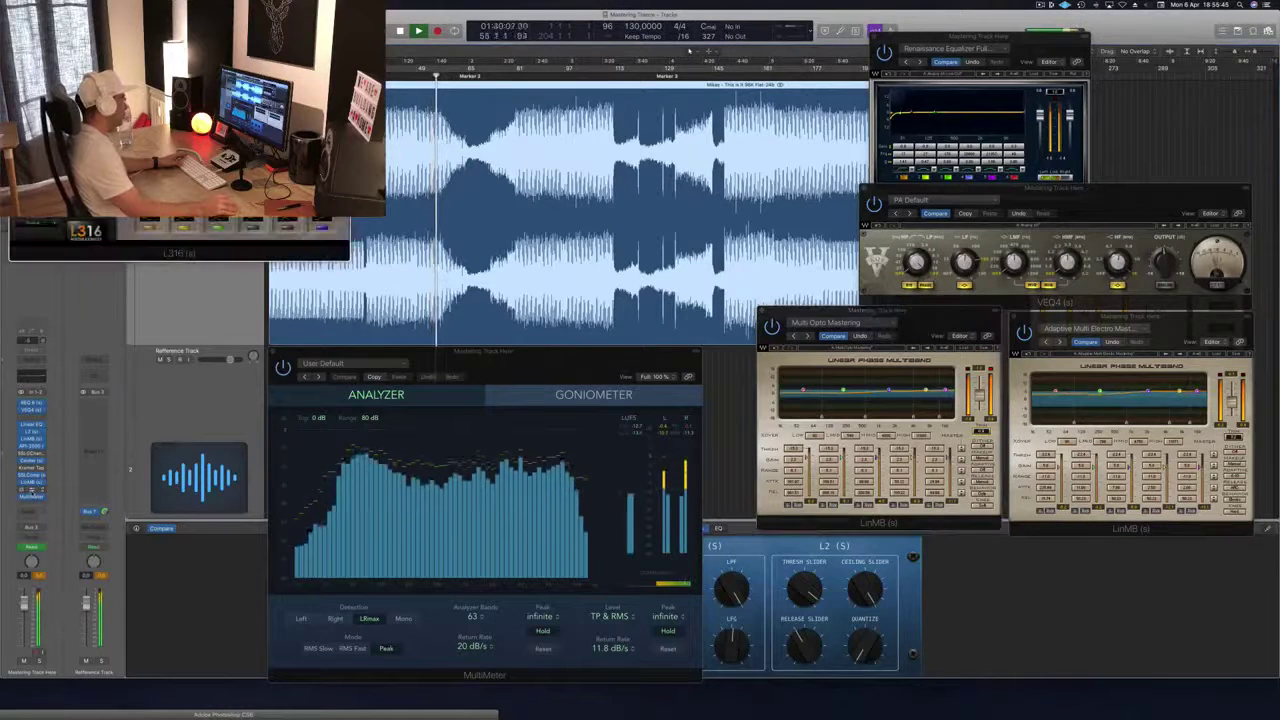
{"action": "left_click_drag", "start_coordinate": [196, 36], "coordinate": [863, 424]}
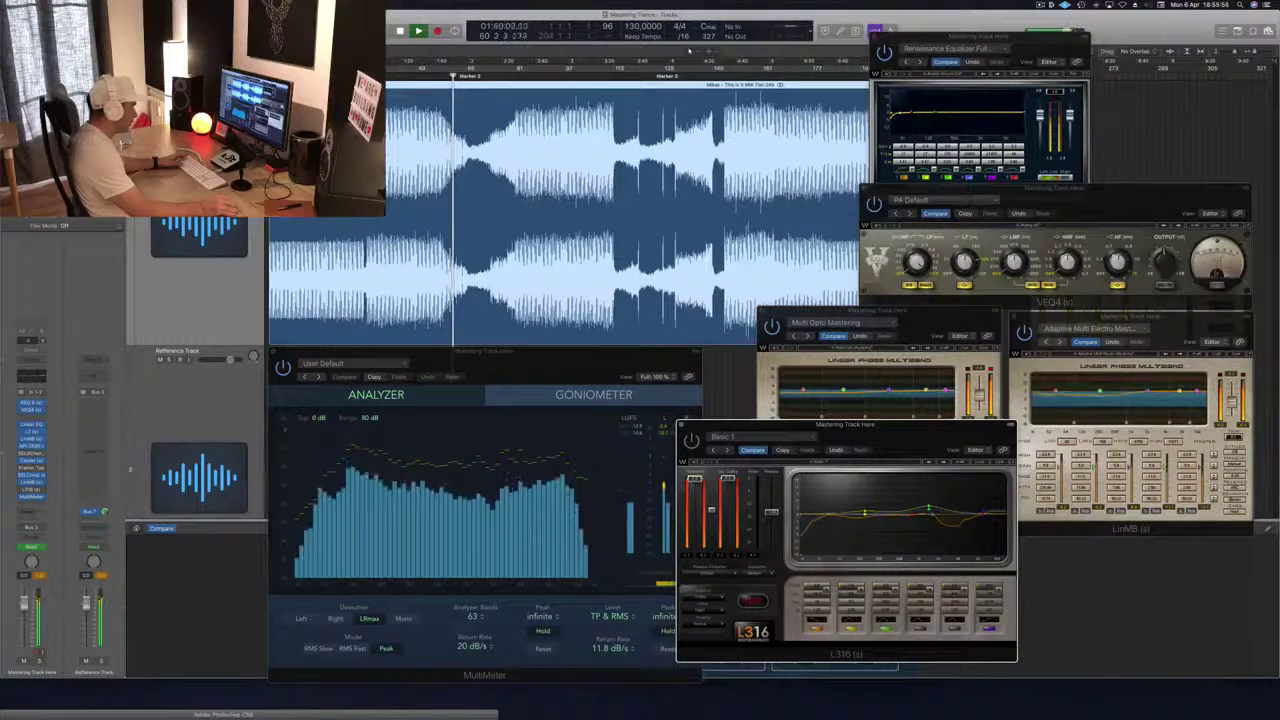
Reposition the L316 window during playback to check the LinMB displays and MultiMeter levels, leaving it below the LinMBs, and stop playback.
{"action": "left_click_drag", "start_coordinate": [908, 429], "coordinate": [648, 399]}
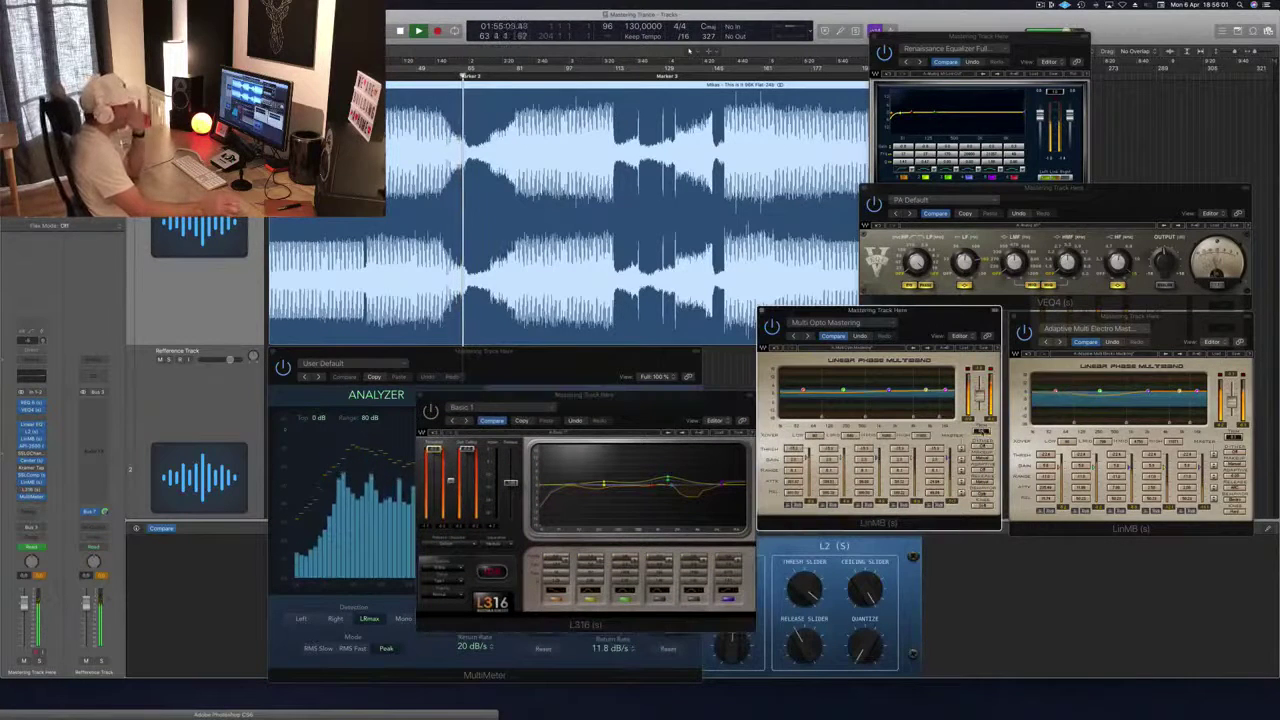
{"action": "left_click_drag", "start_coordinate": [665, 401], "coordinate": [646, 381]}
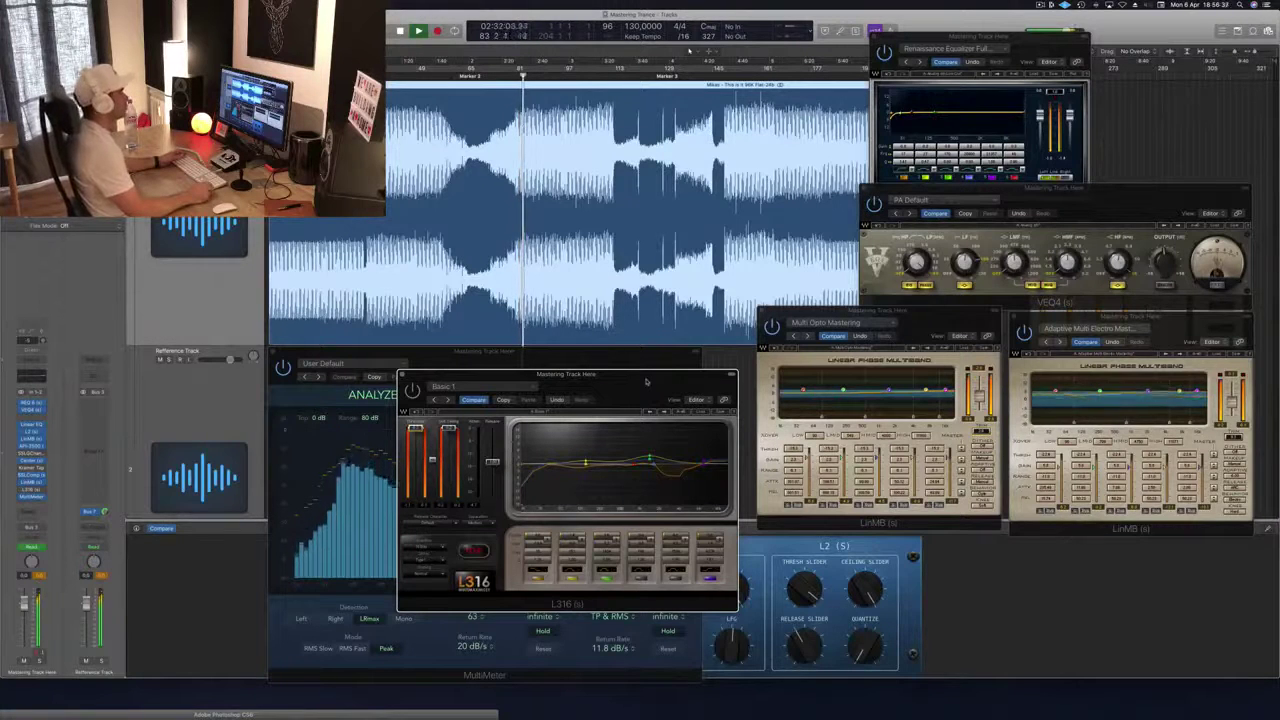
{"action": "left_click_drag", "start_coordinate": [646, 382], "coordinate": [1152, 402]}
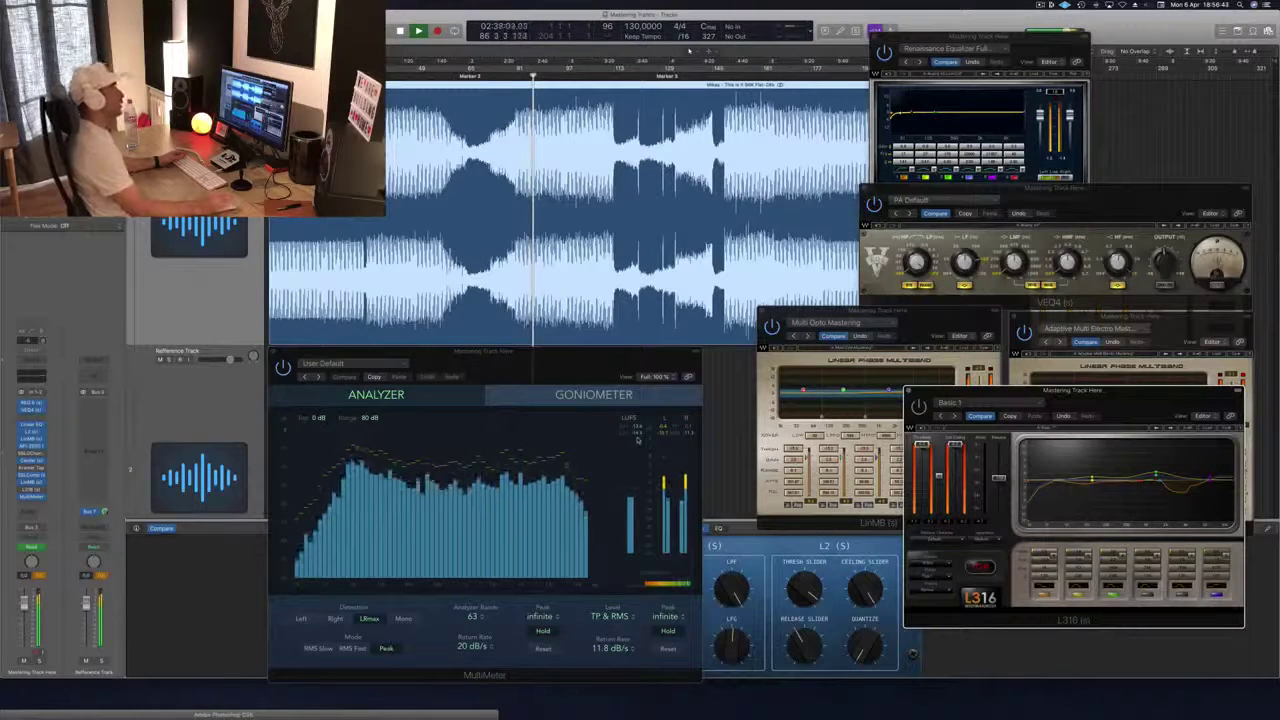
{"action": "left_click_drag", "start_coordinate": [1121, 401], "coordinate": [698, 458]}
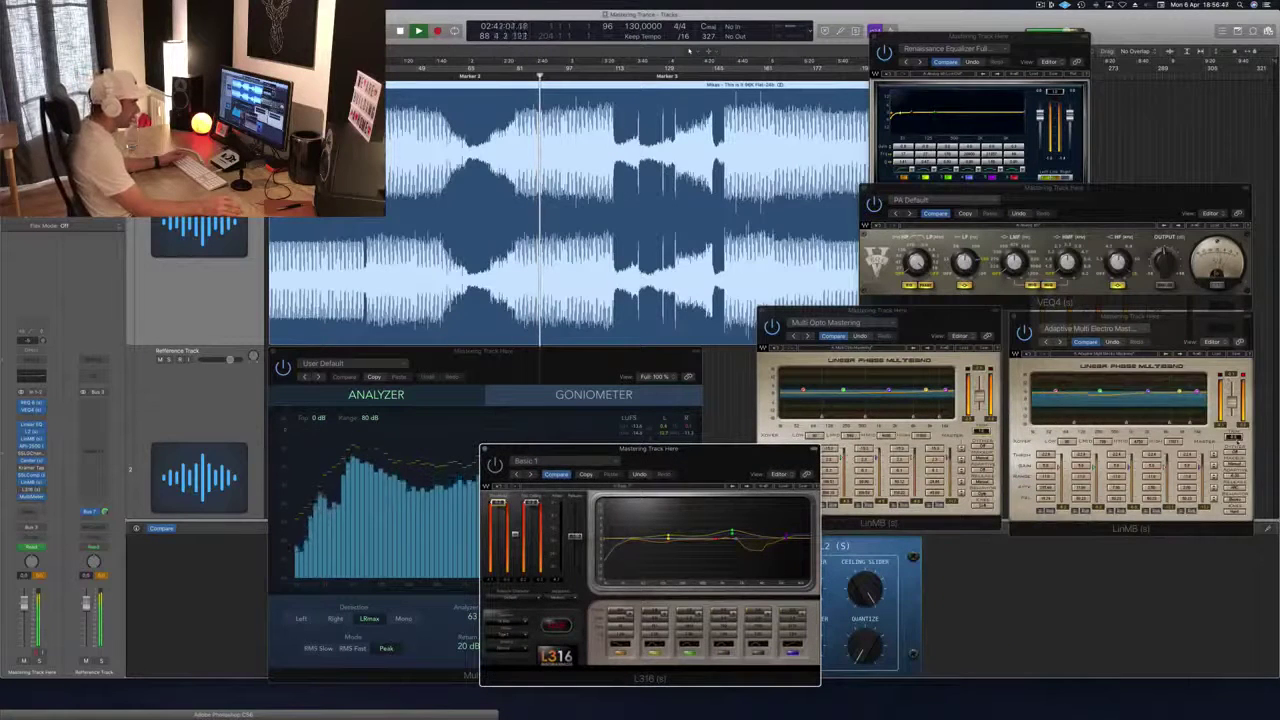
{"action": "left_click", "coordinate": [1174, 441]}
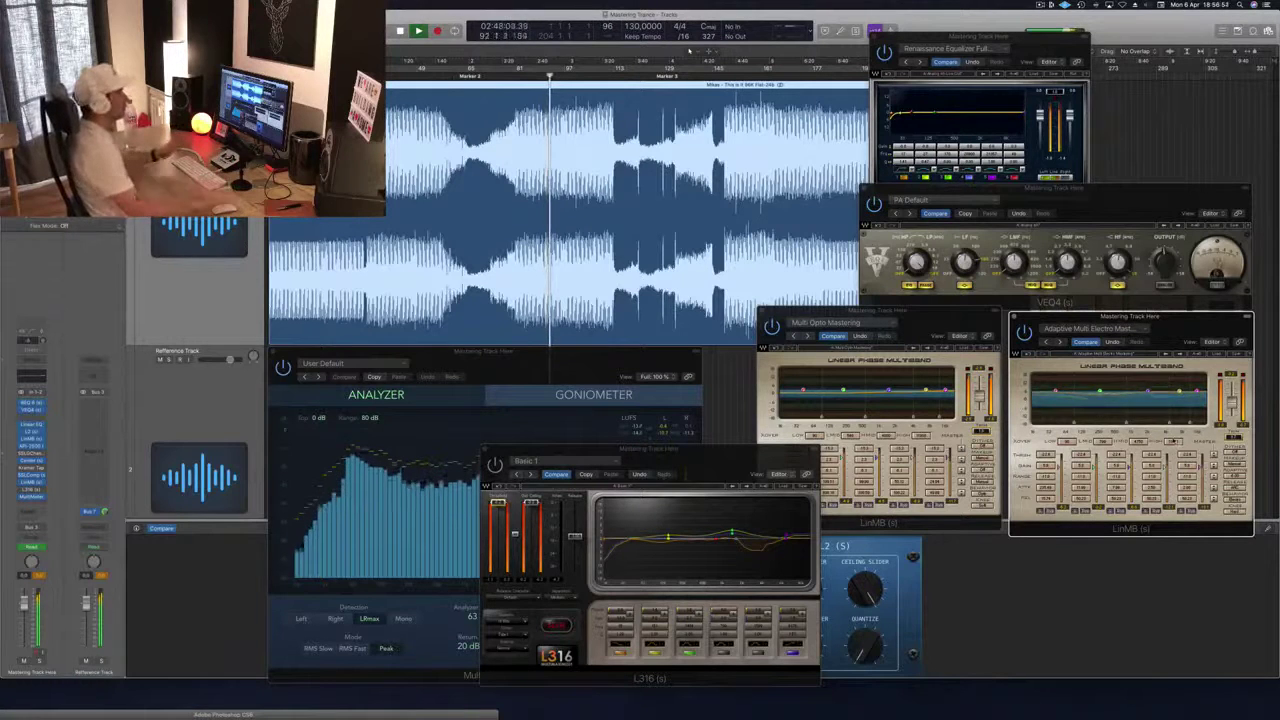
{"action": "left_click_drag", "start_coordinate": [714, 447], "coordinate": [1072, 480]}
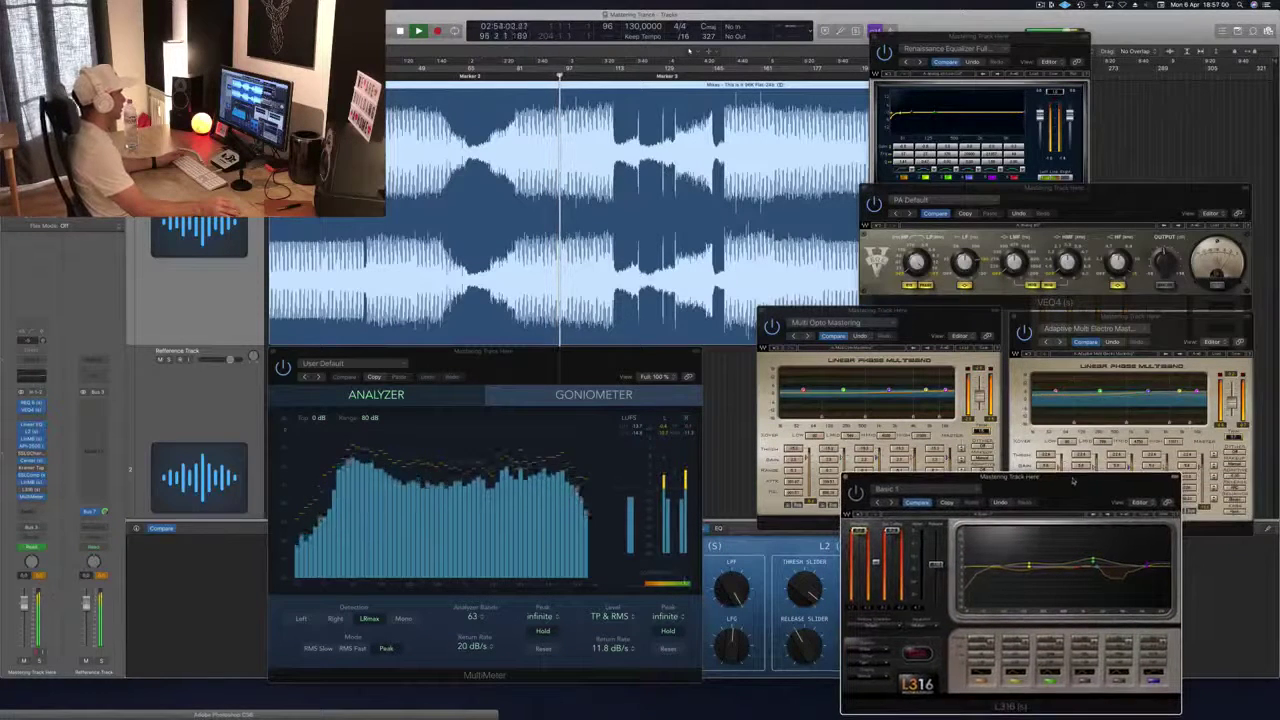
{"action": "left_click", "coordinate": [164, 645]}
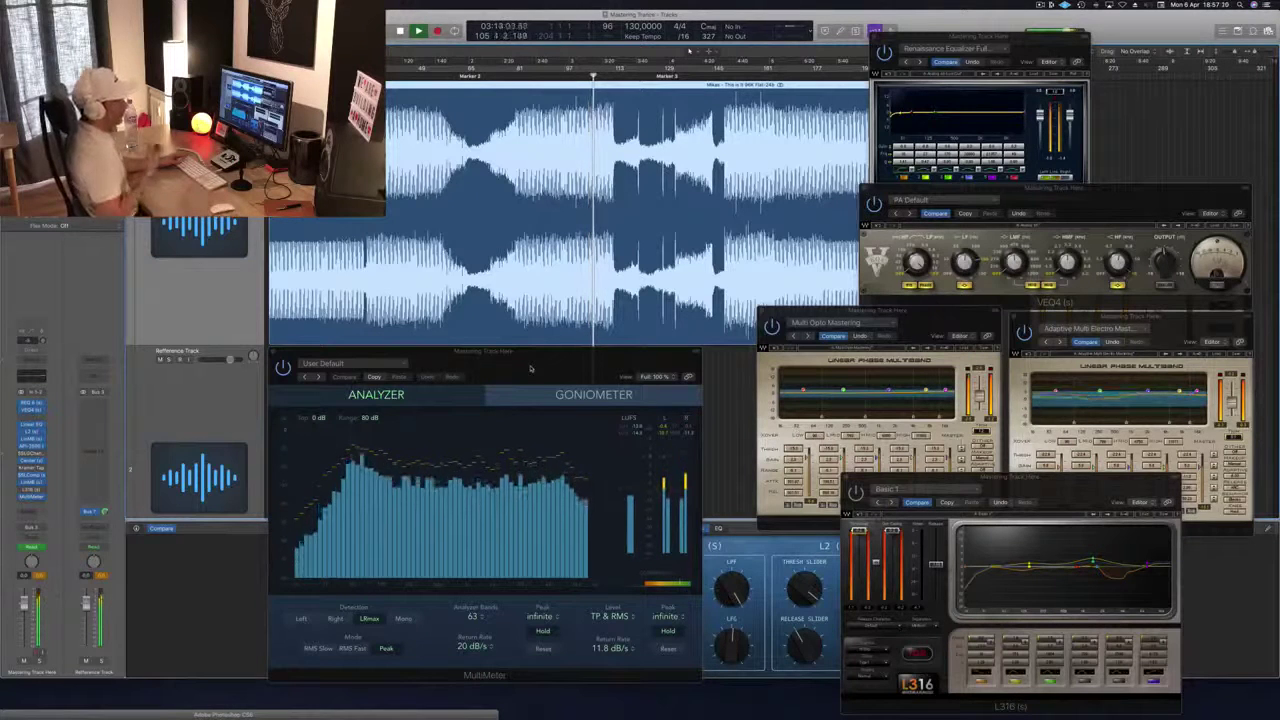
{"action": "key", "text": "space"}
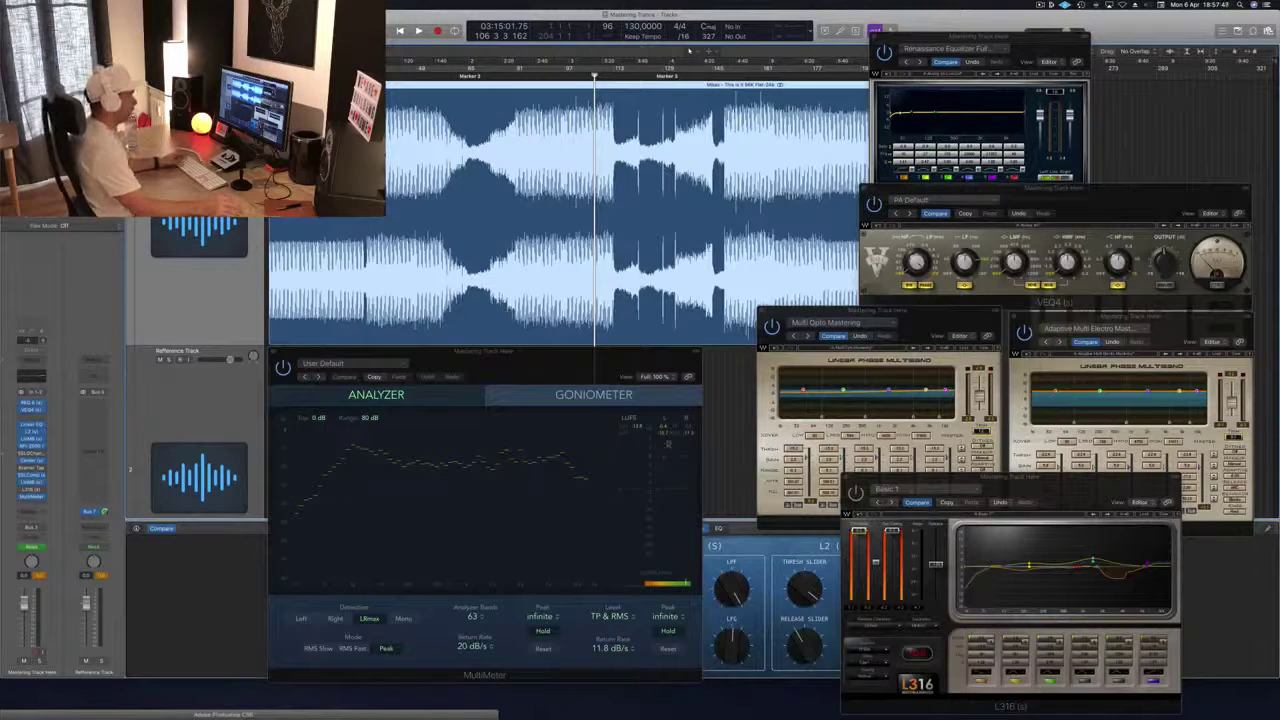
Lower the L316's threshold and raise its output ceiling while replaying the section before the second breakdown.
{"action": "left_click_drag", "start_coordinate": [1024, 491], "coordinate": [896, 319]}
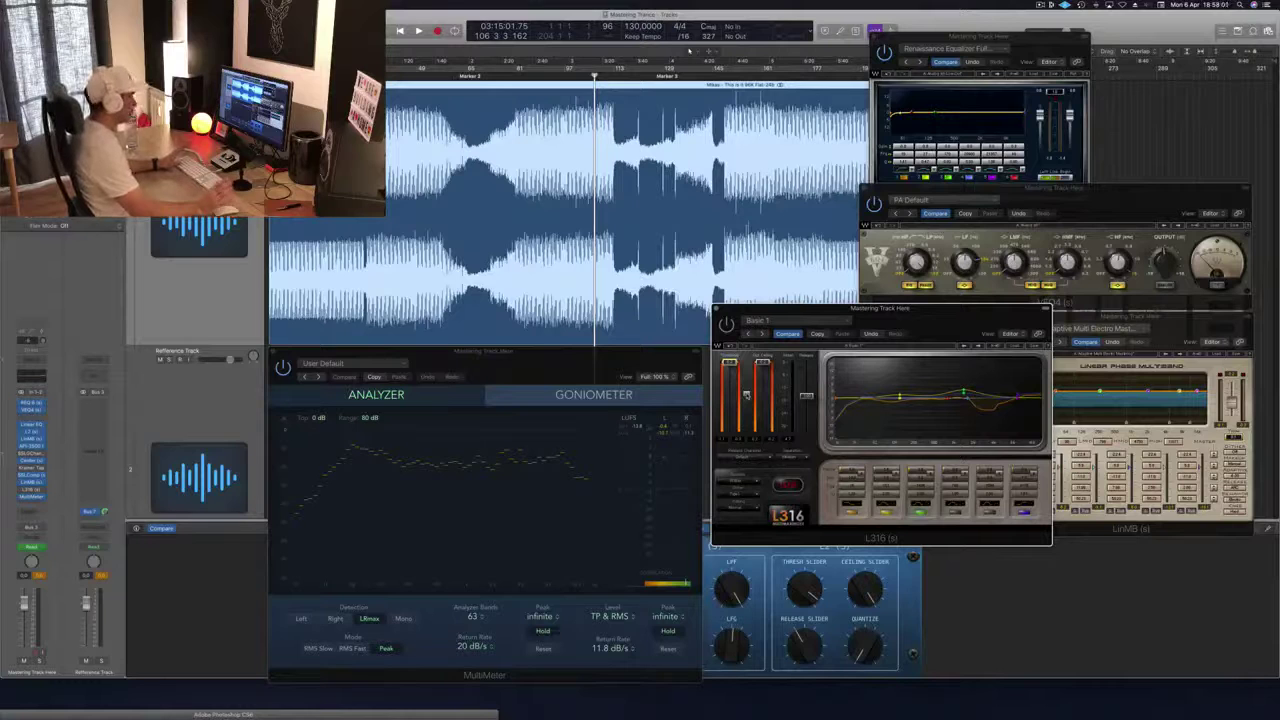
{"action": "key", "text": "space"}
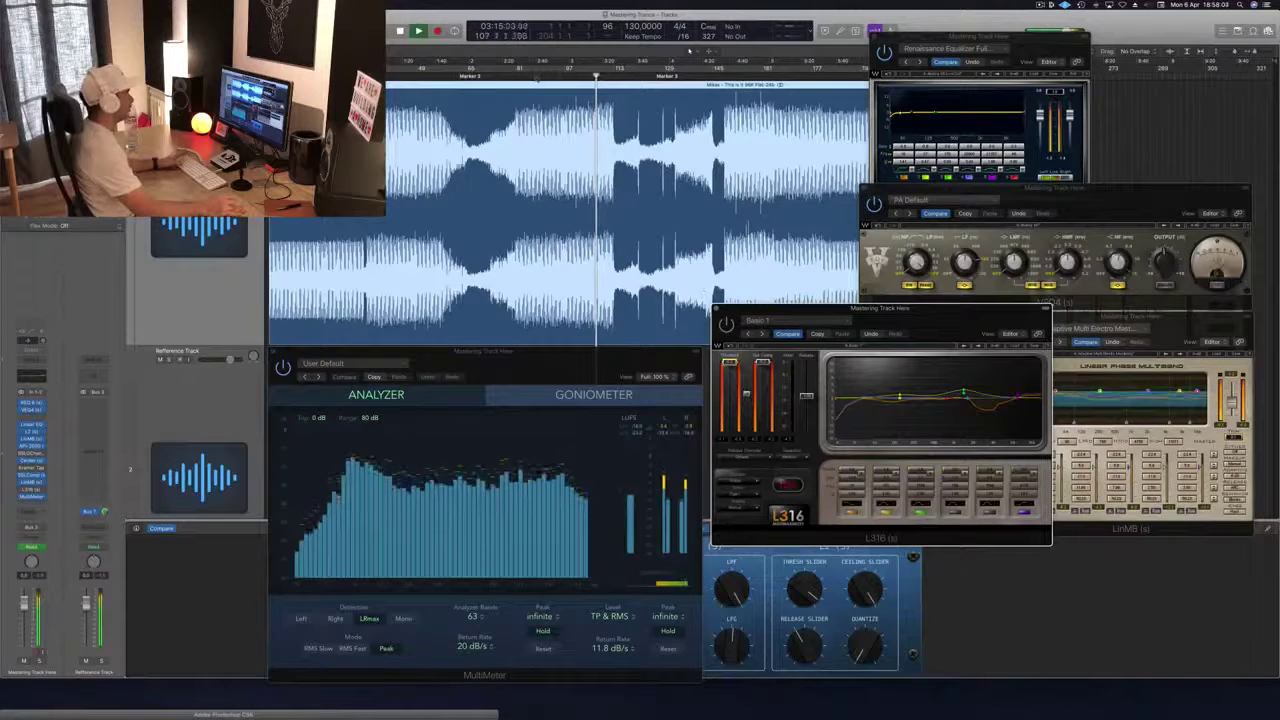
{"action": "left_click", "coordinate": [537, 69]}
{"action": "left_click_drag", "start_coordinate": [746, 394], "coordinate": [746, 399]}
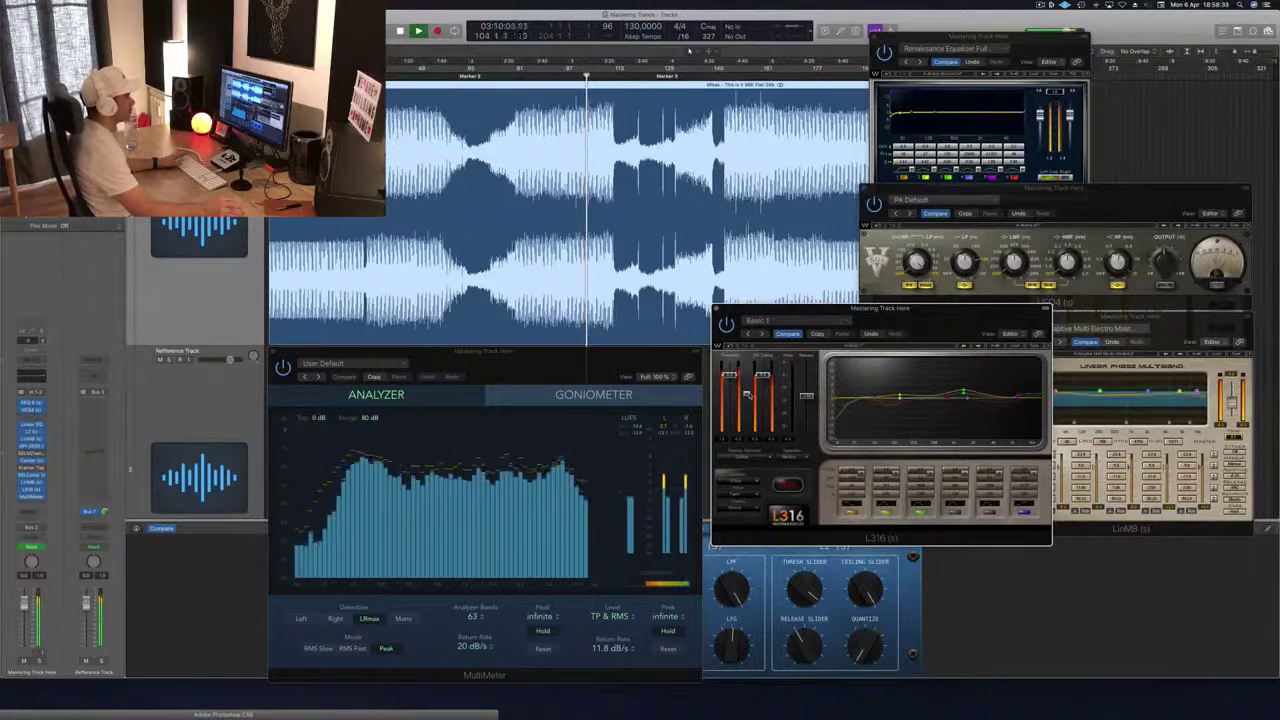
{"action": "key", "text": "space"}
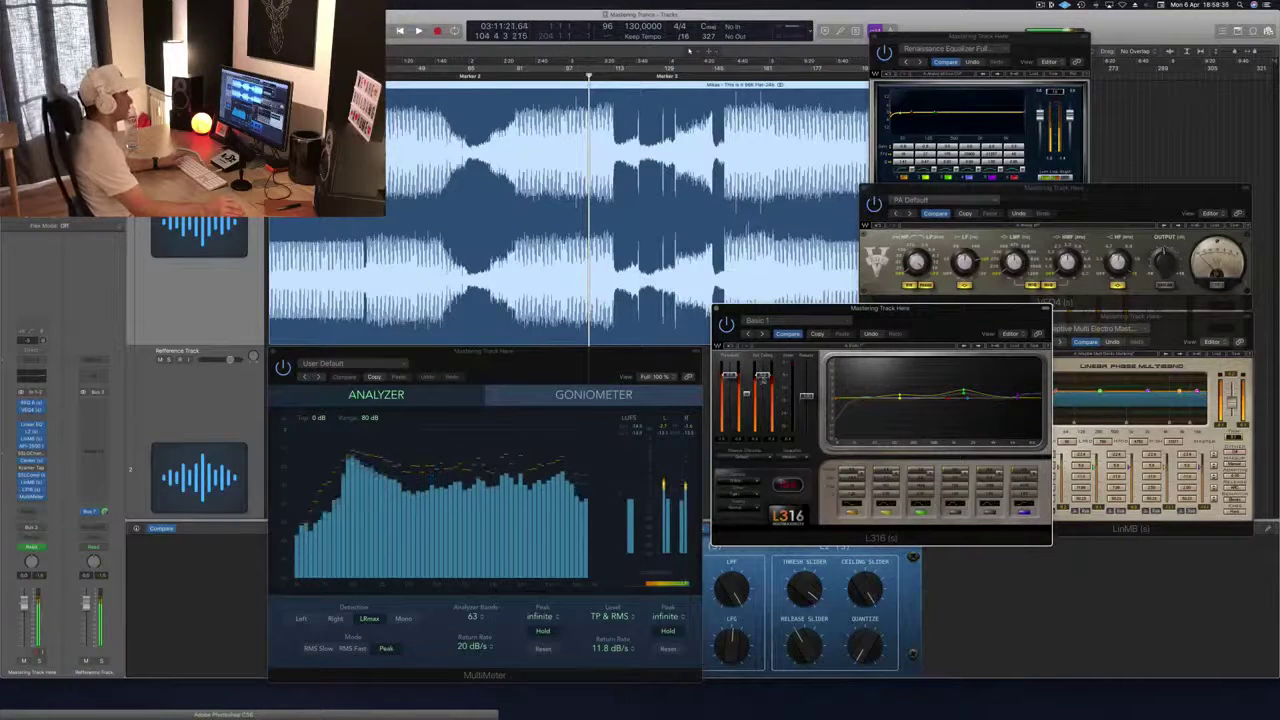
{"action": "left_click_drag", "start_coordinate": [867, 318], "coordinate": [923, 314]}
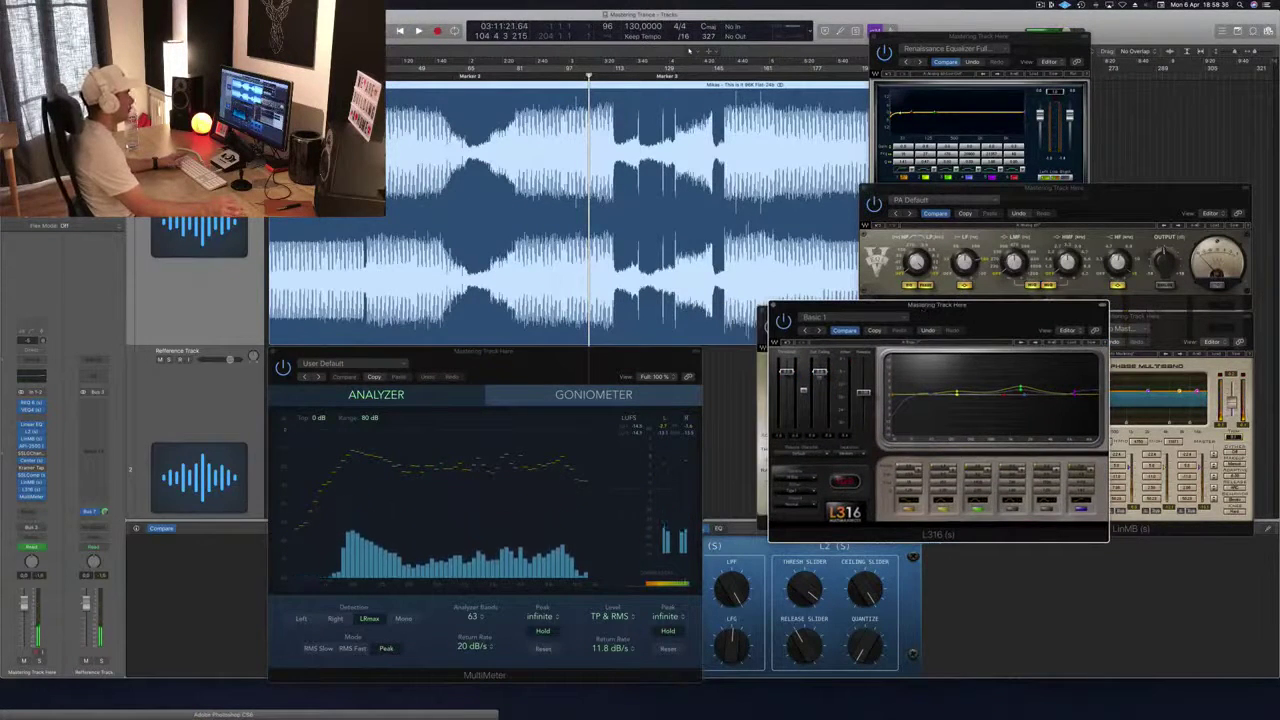
{"action": "key", "text": "space"}
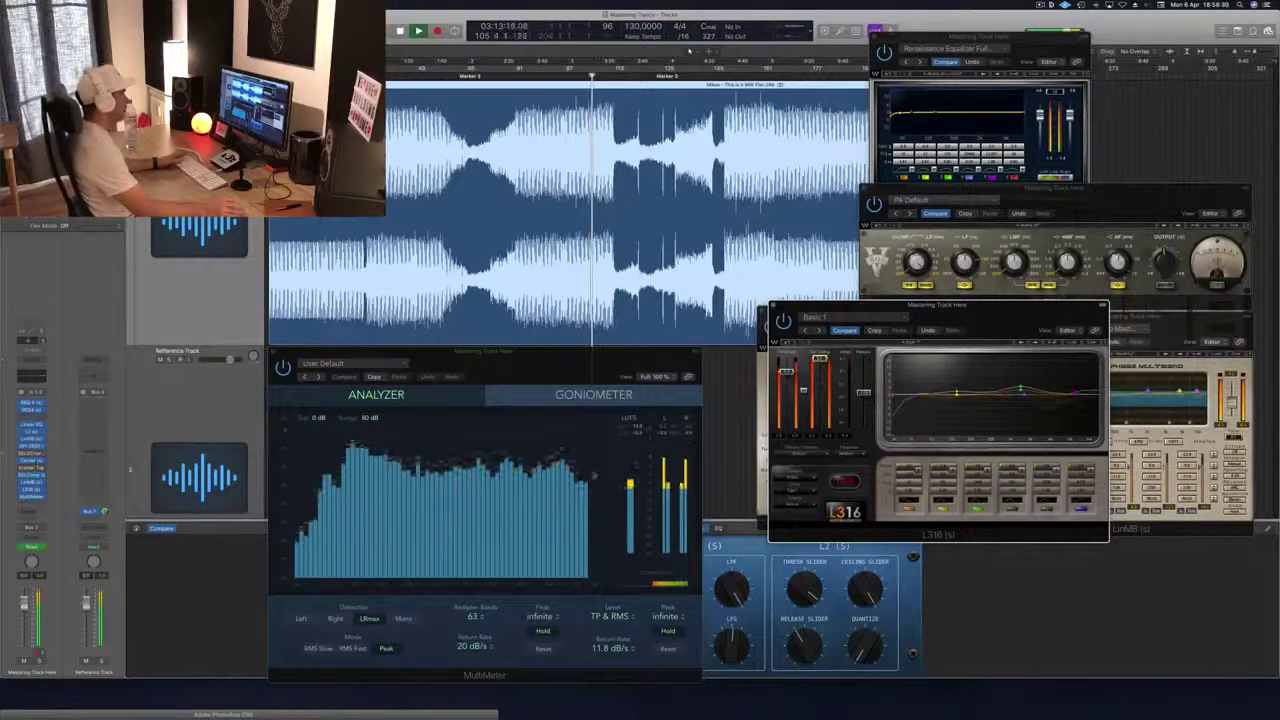
Arrange the L316 and MultiMeter windows side by side and replay the end of the section before the second breakdown to check the loudness.
{"action": "left_click", "coordinate": [640, 516]}
{"action": "left_click_drag", "start_coordinate": [955, 324], "coordinate": [993, 339]}
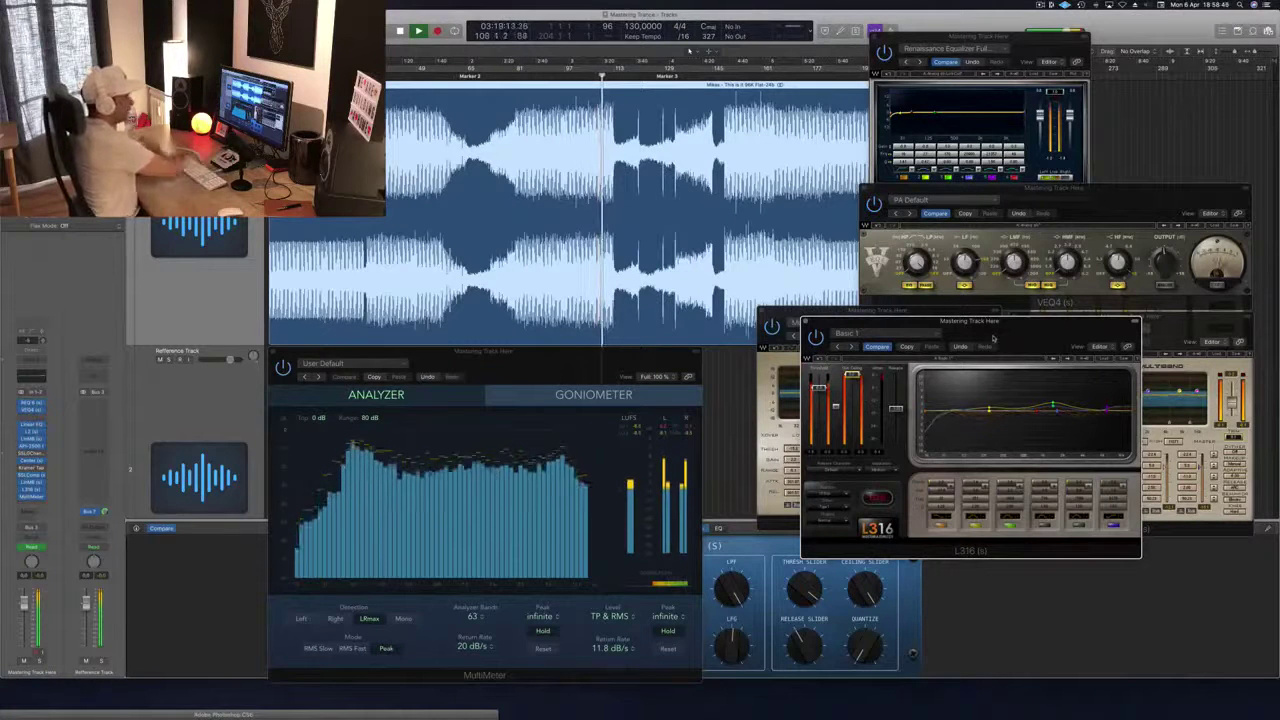
{"action": "left_click_drag", "start_coordinate": [625, 366], "coordinate": [666, 356]}
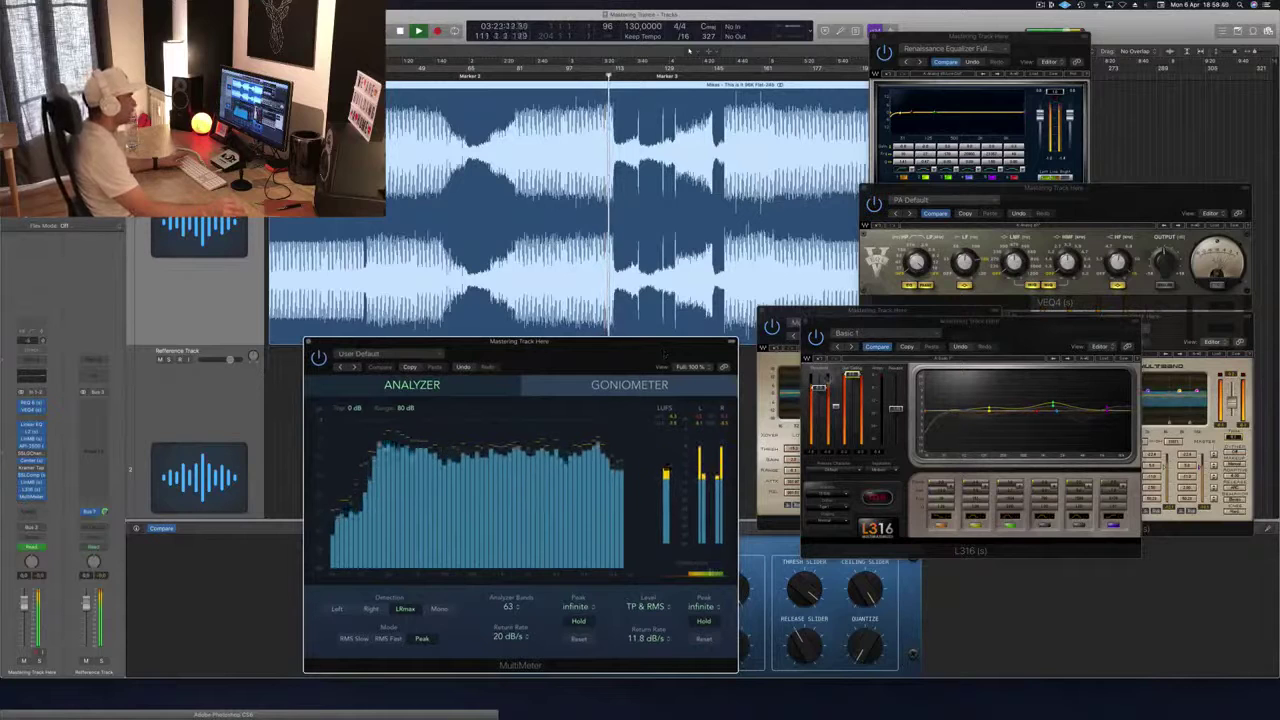
{"action": "left_click", "coordinate": [876, 322]}
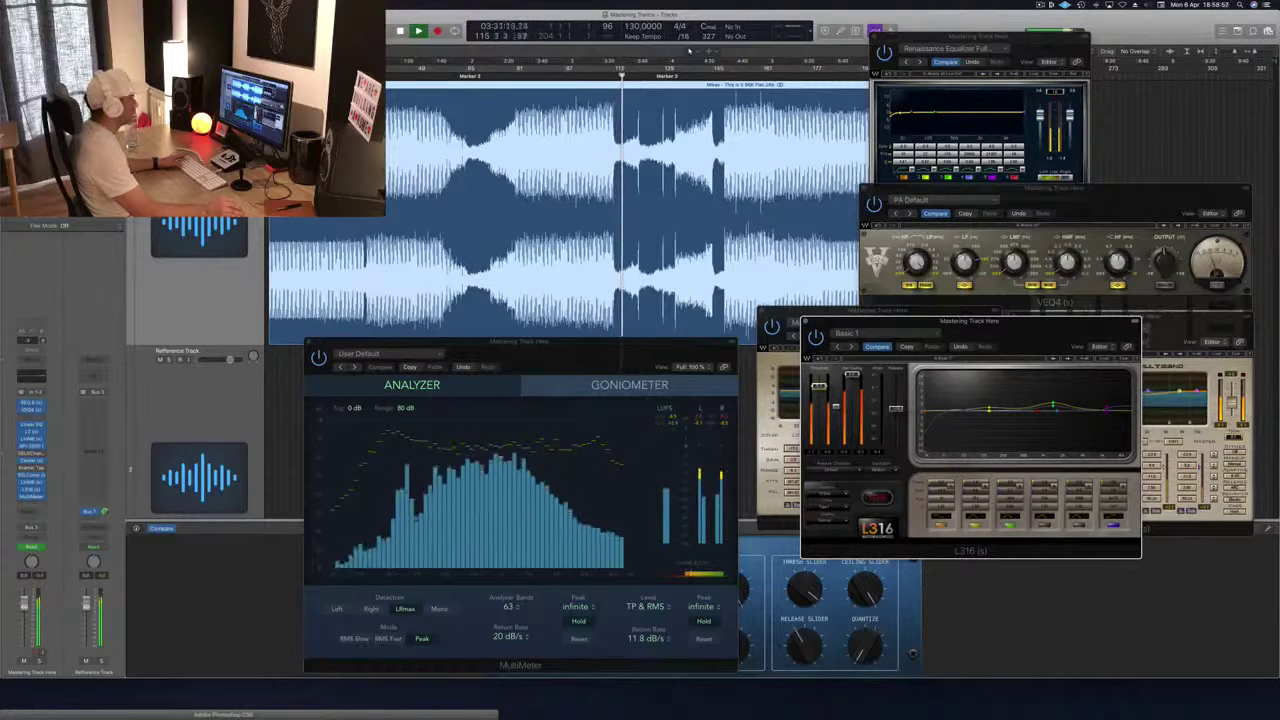
{"action": "left_click", "coordinate": [570, 68]}
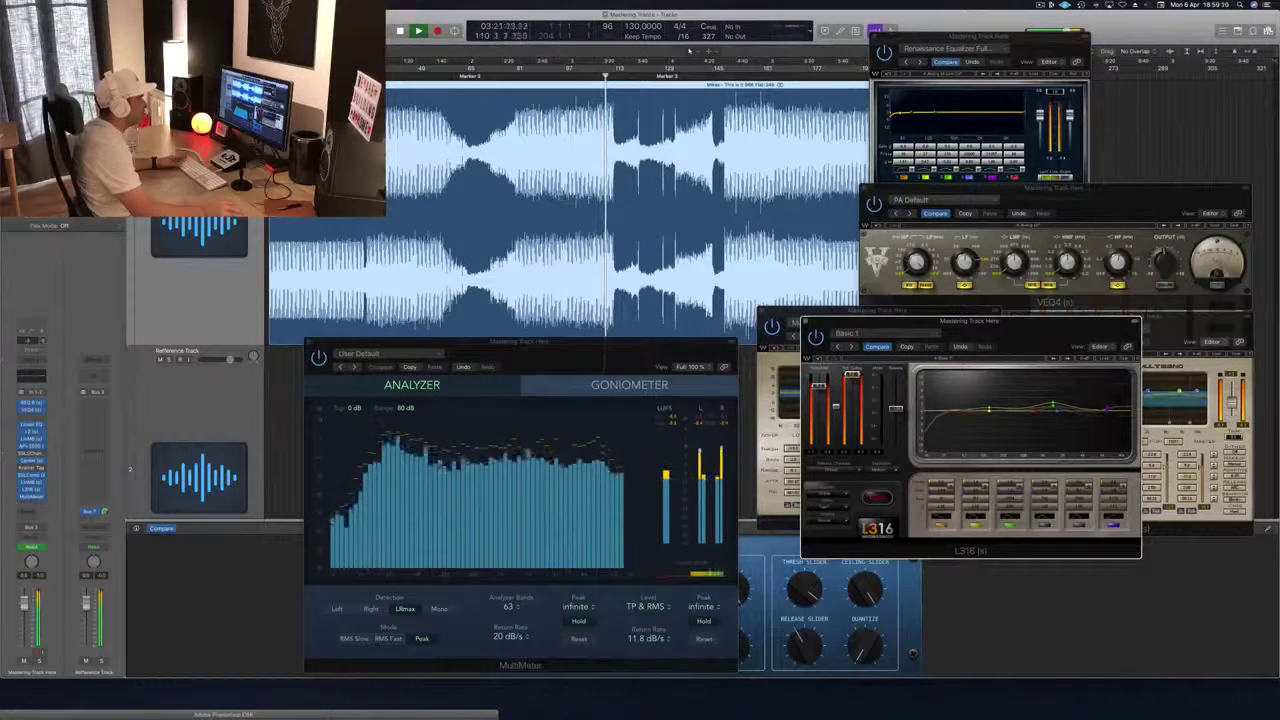
{"action": "key", "text": "space"}
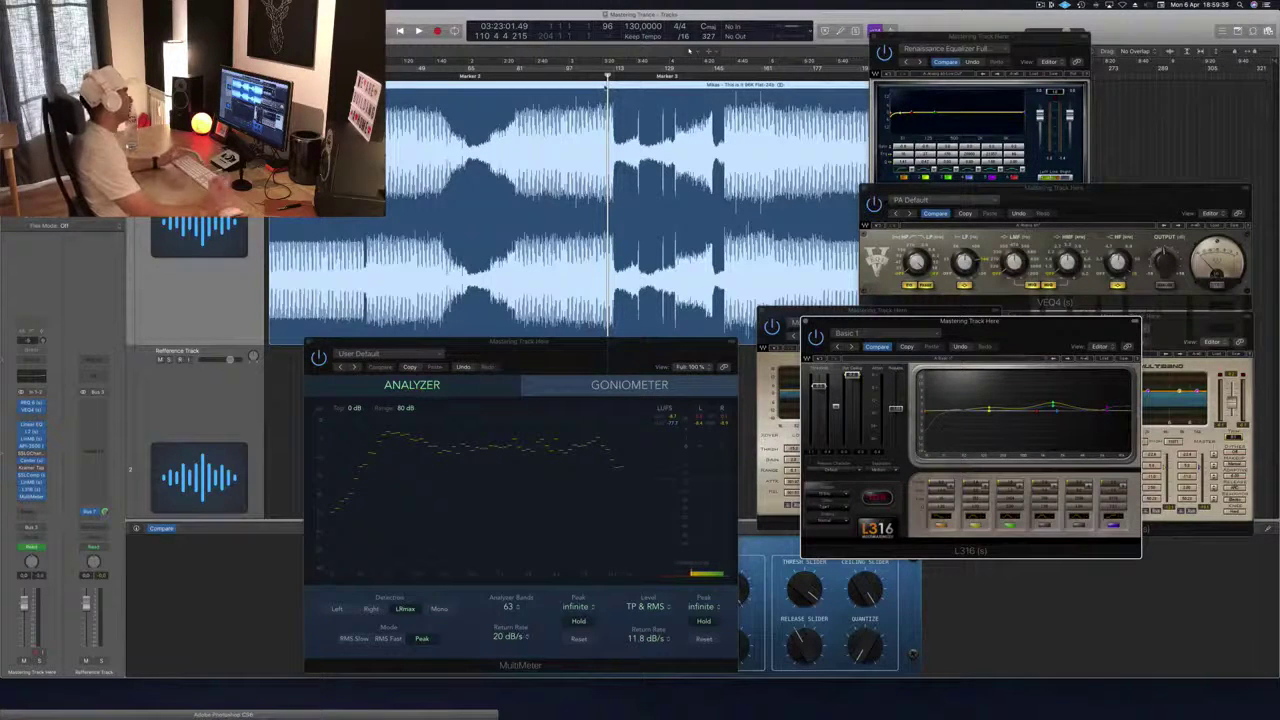
{"action": "key", "text": "space"}
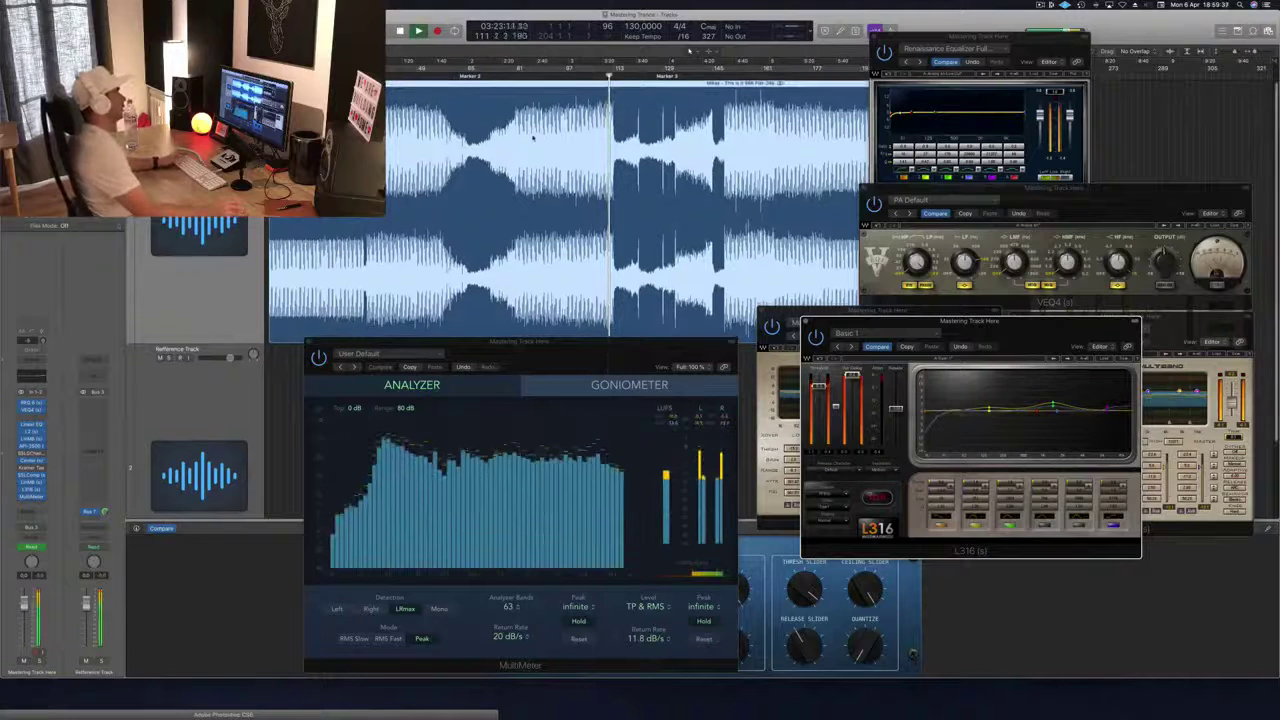
Move the L316 window below the two LinMBs, turn on cycle mode and resume playback.
{"action": "left_click_drag", "start_coordinate": [1020, 324], "coordinate": [1073, 461]}
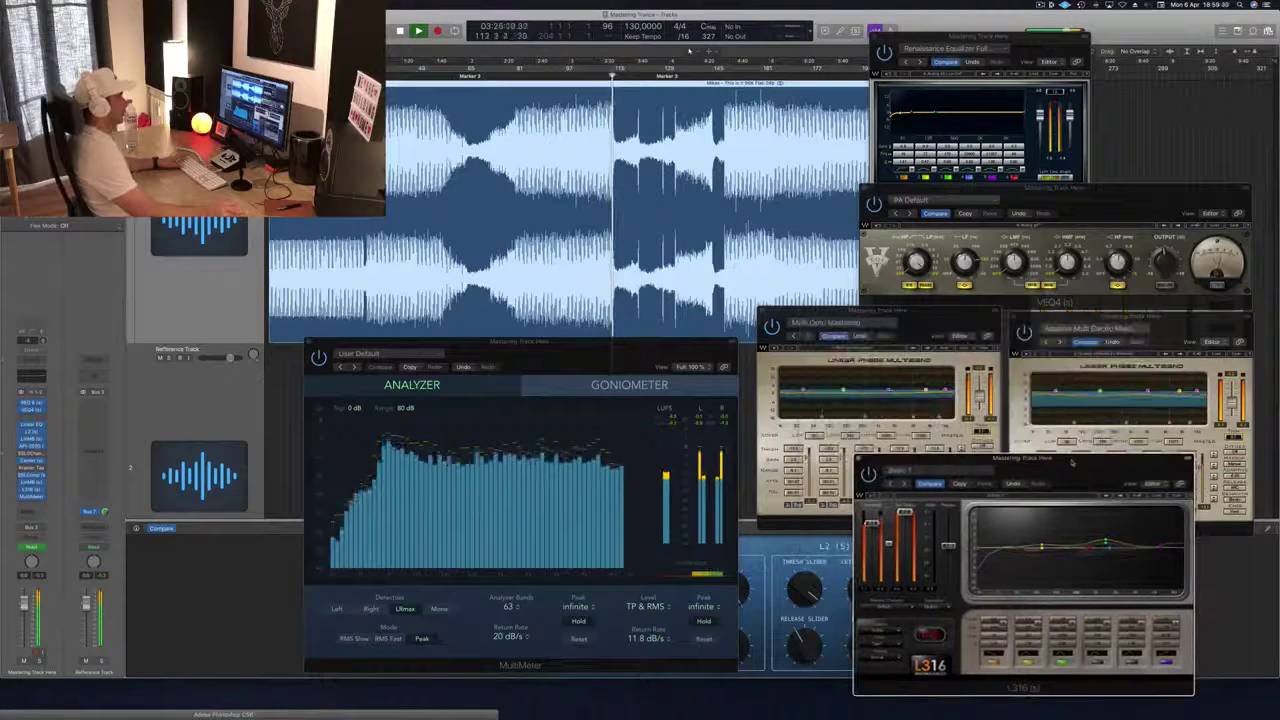
{"action": "key", "text": "space"}
{"action": "key", "text": "c"}
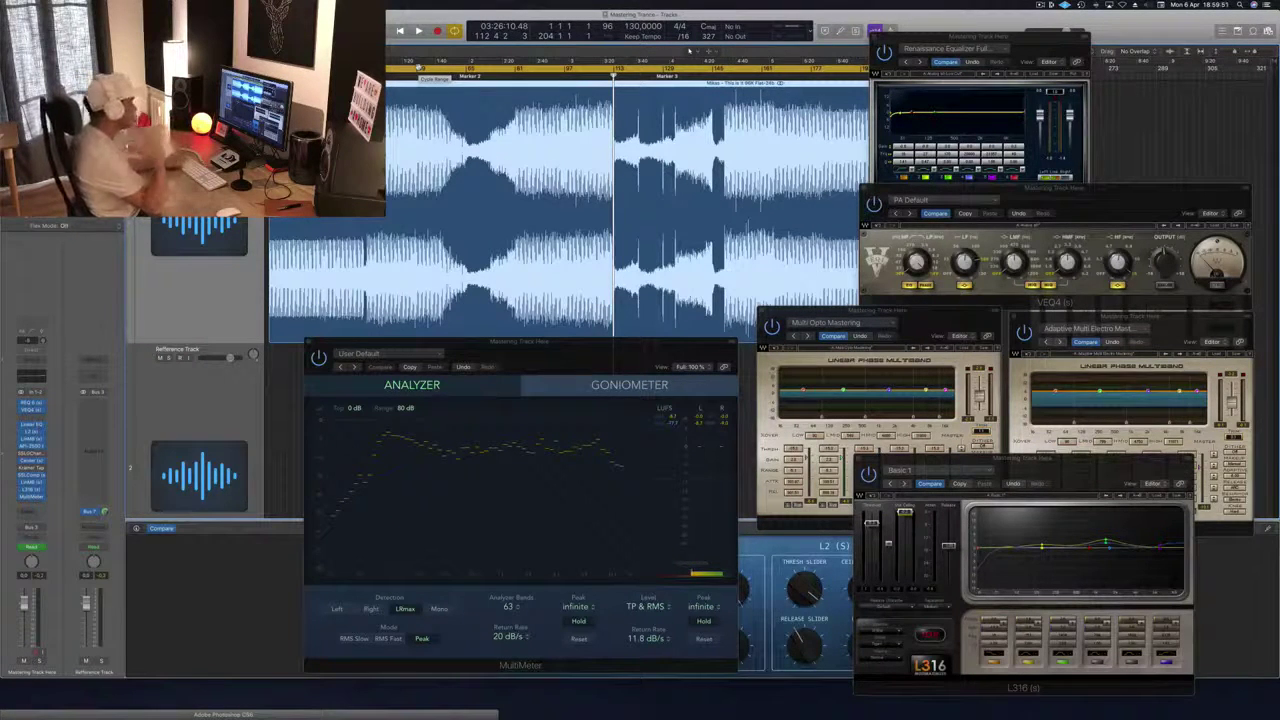
{"action": "key", "text": "space"}
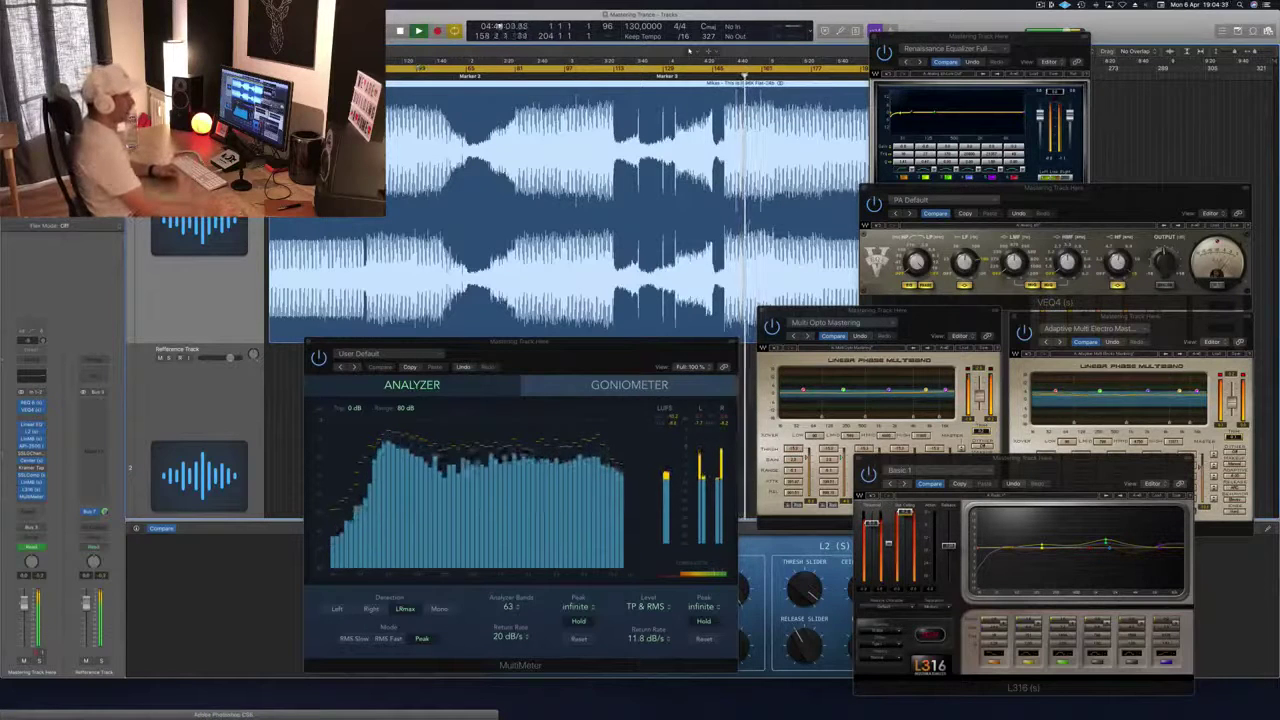
Bring the VEQ4, Adaptive Multi Electro LinMB and REQ 6 windows forward during playback, and move the REQ 6 off the end of the waveform.
{"action": "left_click", "coordinate": [1054, 189]}
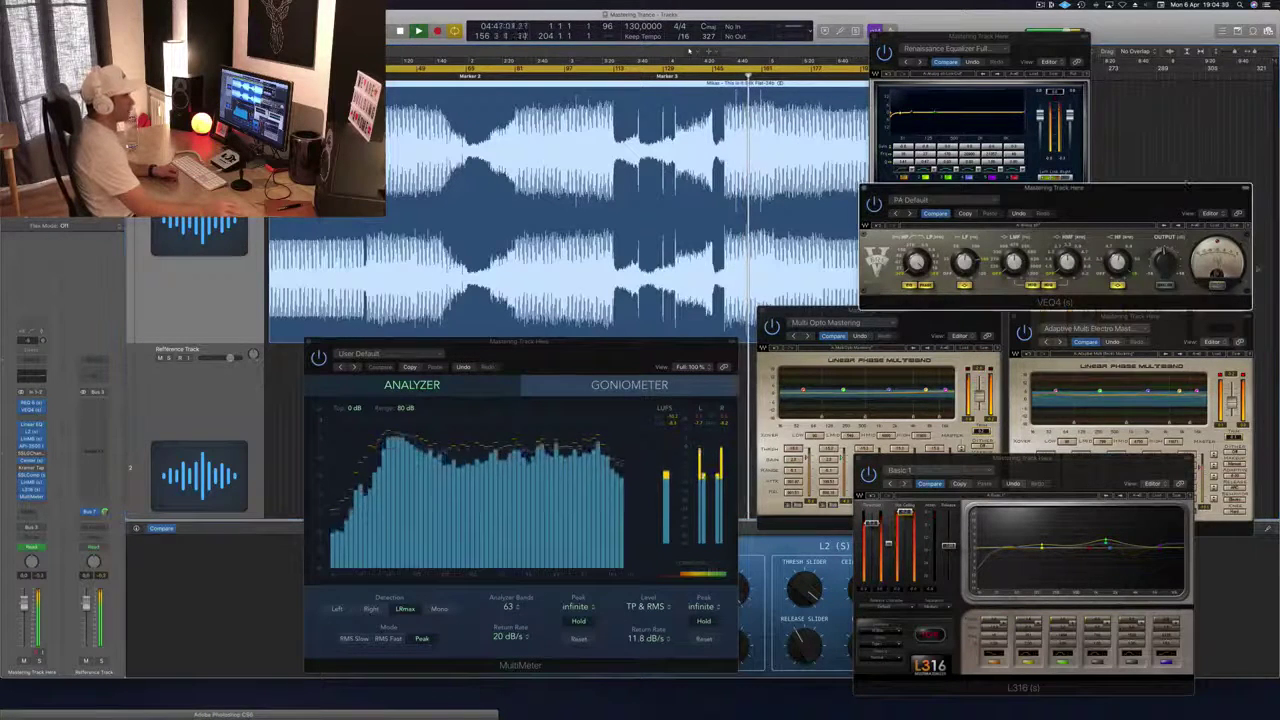
{"action": "left_click", "coordinate": [1200, 316]}
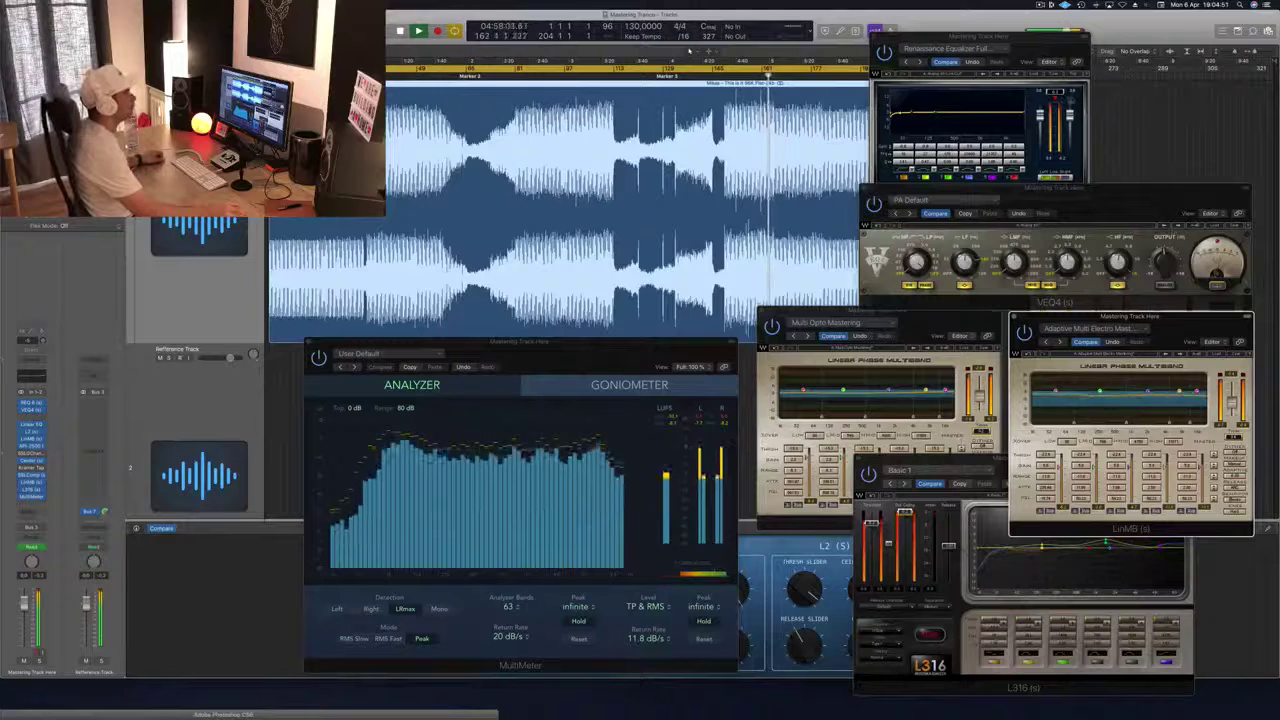
{"action": "left_click", "coordinate": [1045, 38]}
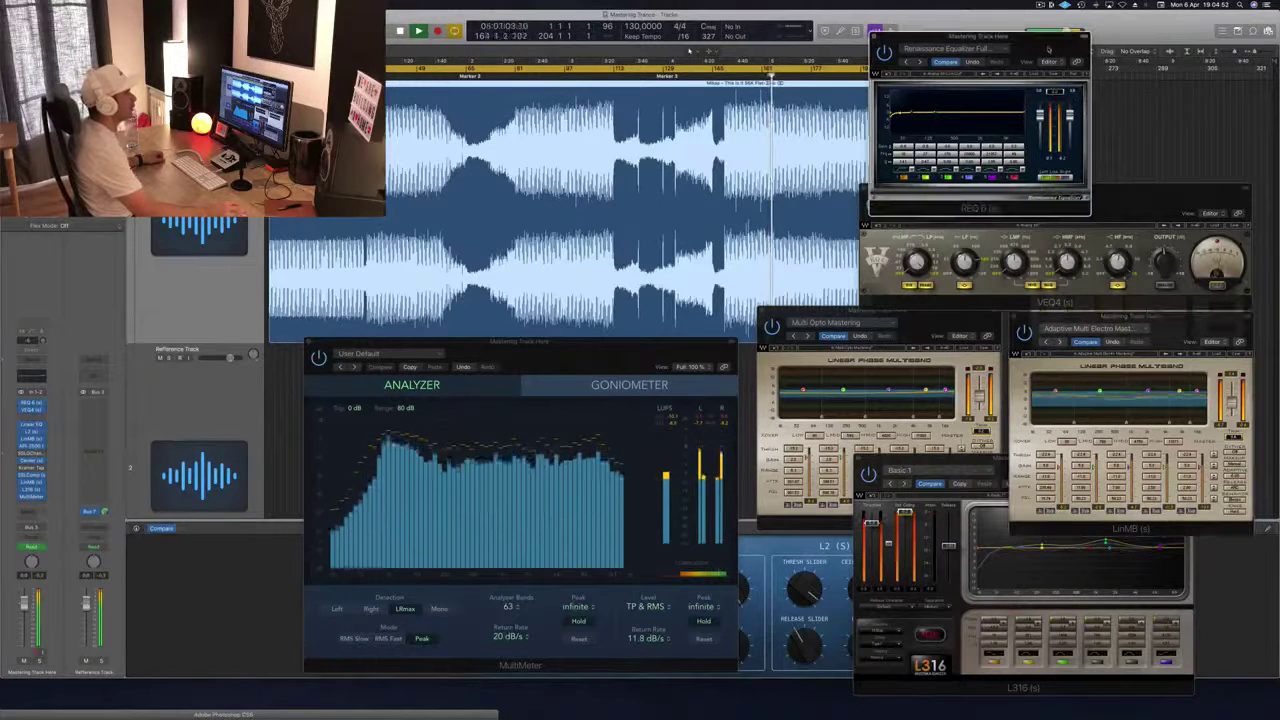
{"action": "left_click_drag", "start_coordinate": [1050, 44], "coordinate": [1168, 42]}
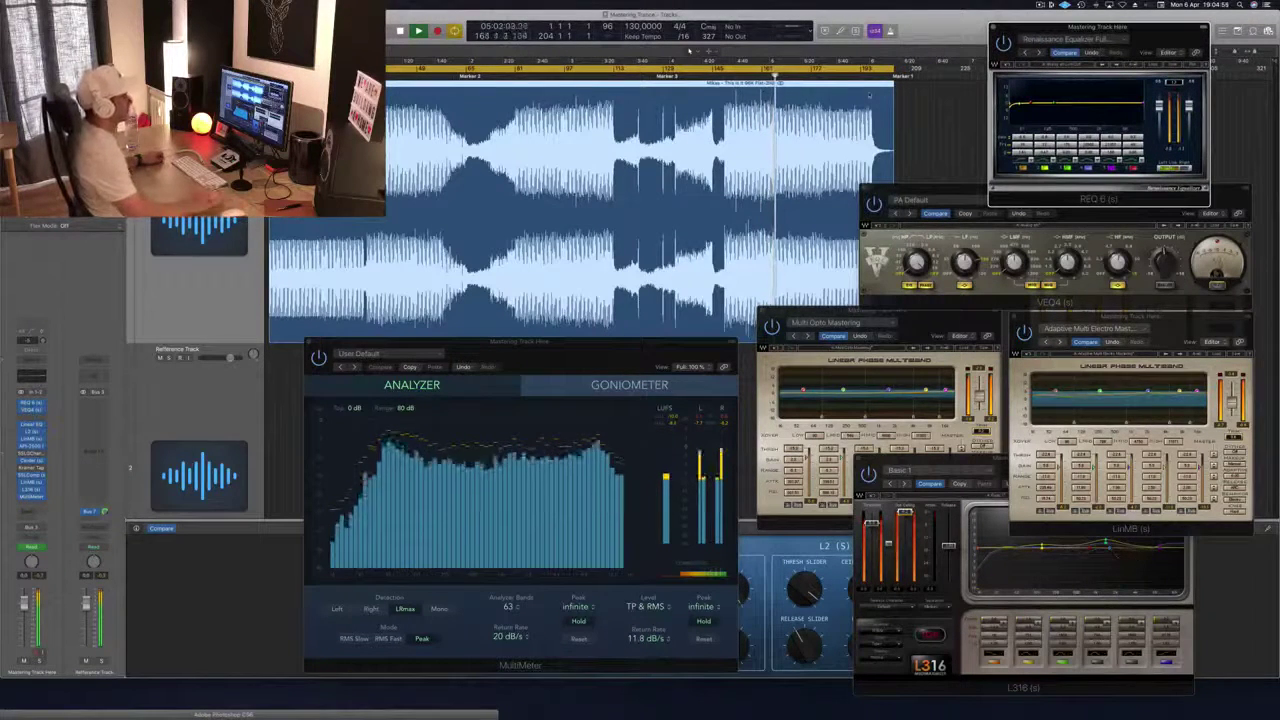